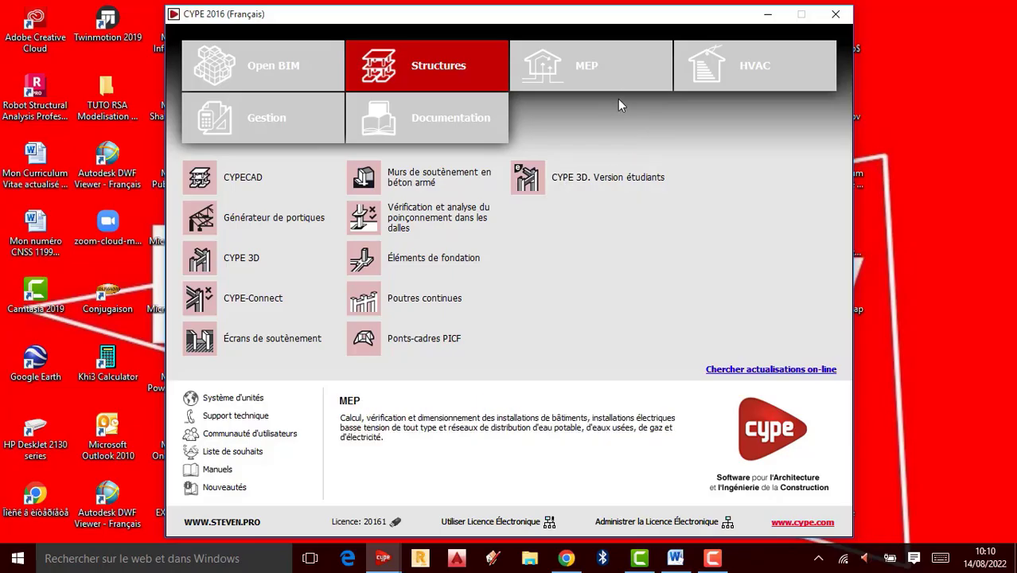
{"action": "left_click", "coordinate": [416, 227]}
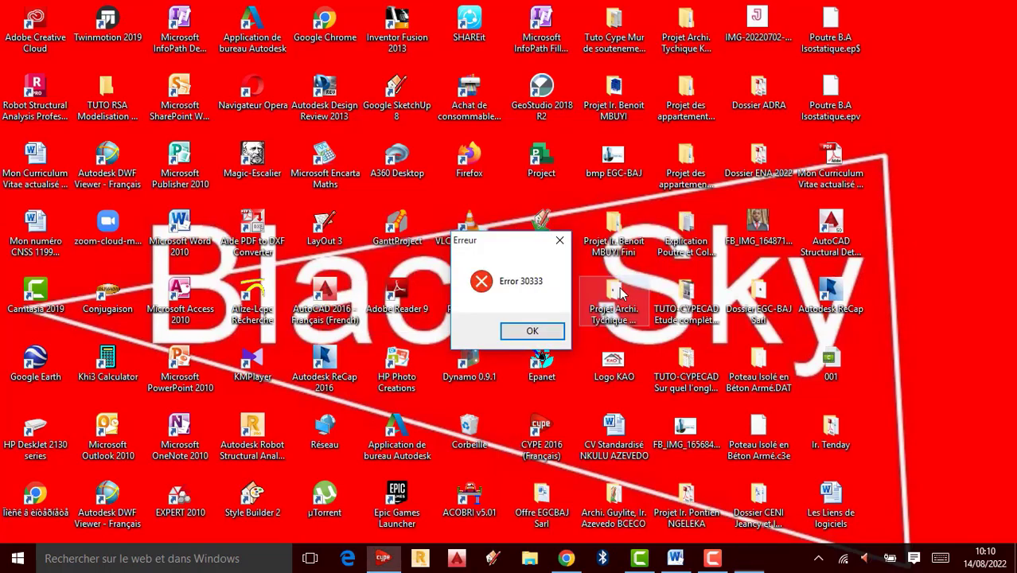
{"action": "key", "text": "Return"}
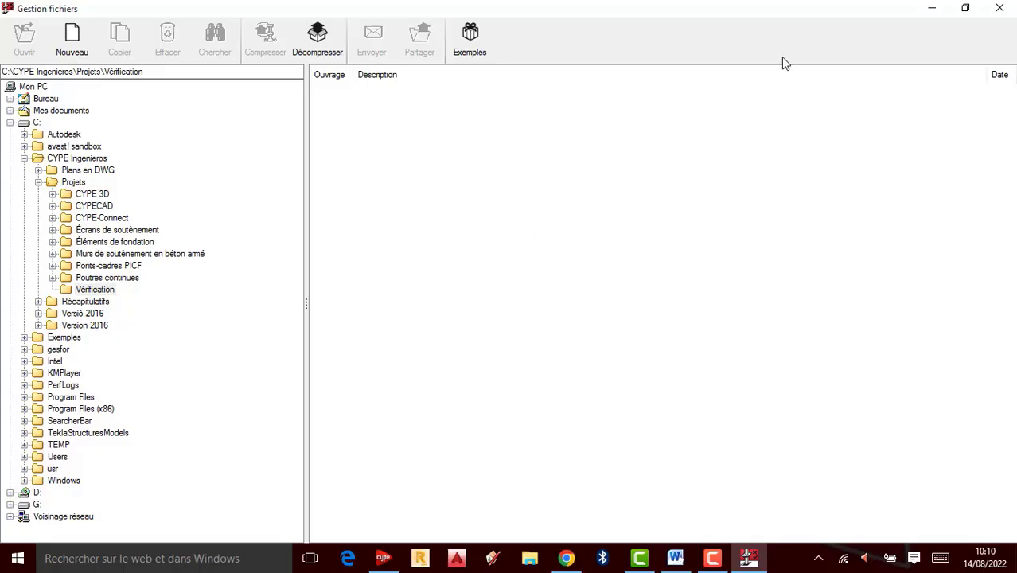
{"action": "left_click", "coordinate": [1014, 16]}
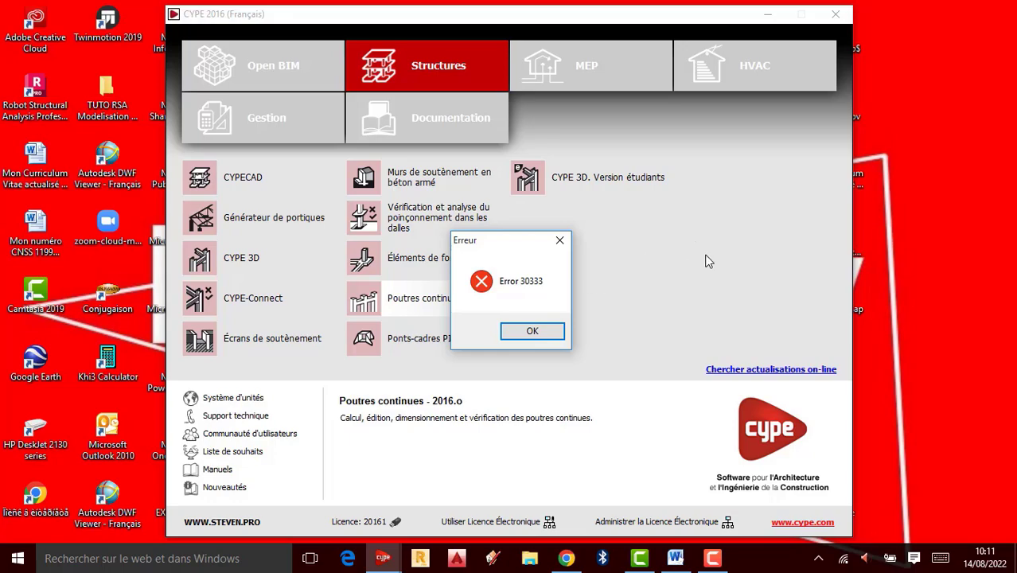
{"action": "key", "text": "Return"}
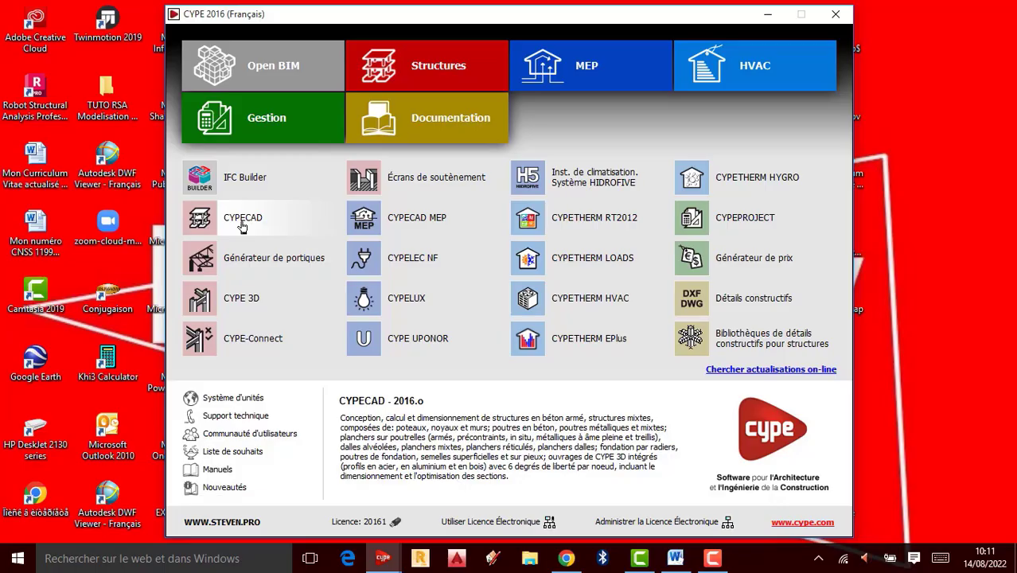
Open the Poutres continues module from the Structures group and start a new project with the file name "Poutre Continue".
{"action": "left_click", "coordinate": [434, 84]}
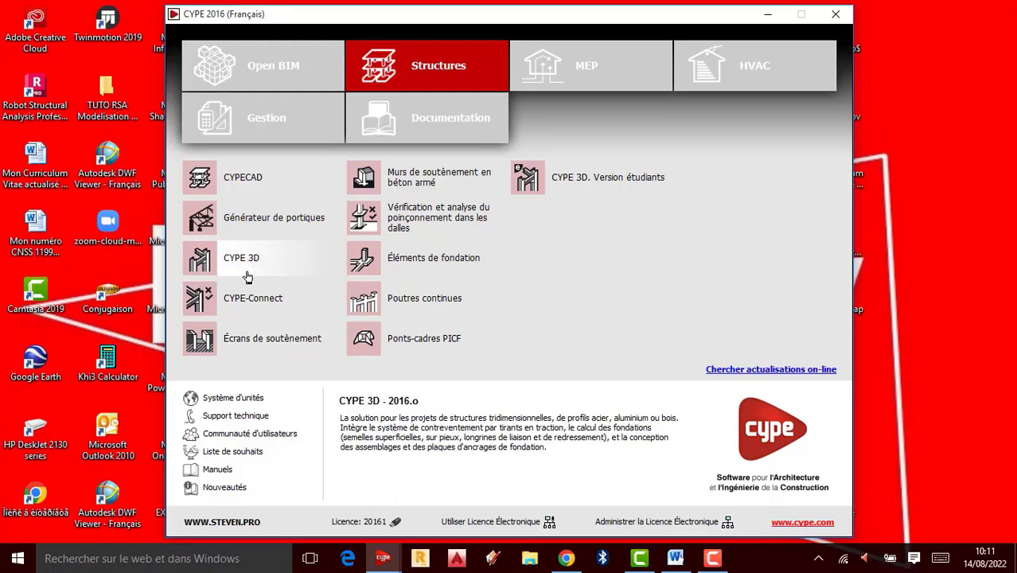
{"action": "left_click", "coordinate": [423, 308]}
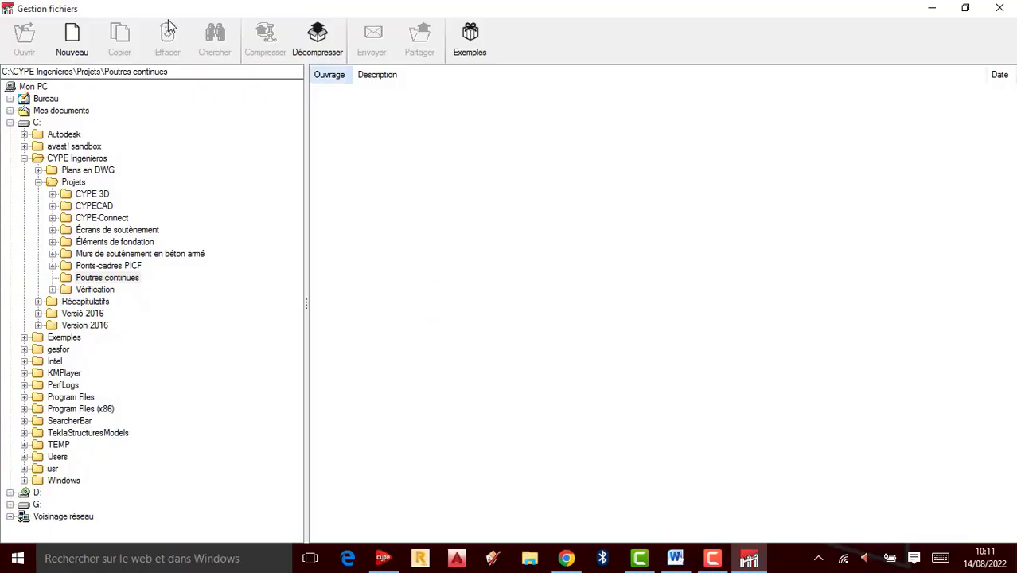
{"action": "left_click", "coordinate": [71, 41]}
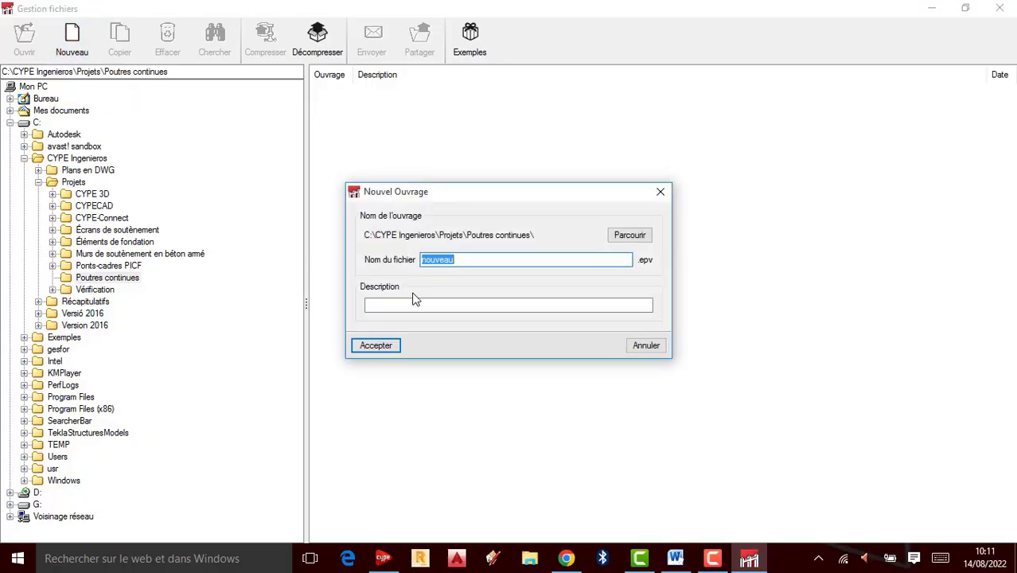
{"action": "type", "text": "Poutr"}
{"action": "type", "text": "e Po"}
{"action": "key", "text": "BackSpace"}
{"action": "key", "text": "BackSpace"}
{"action": "type", "text": "Continue"}
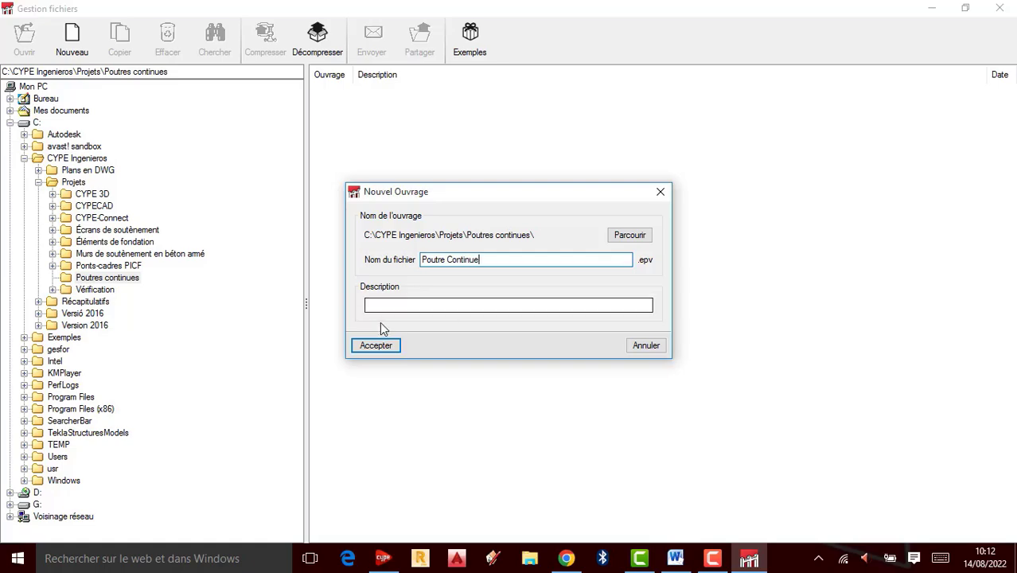
Fill in the project description with the author's name followed by "Tutoriels", and create the project.
{"action": "left_click", "coordinate": [404, 307]}
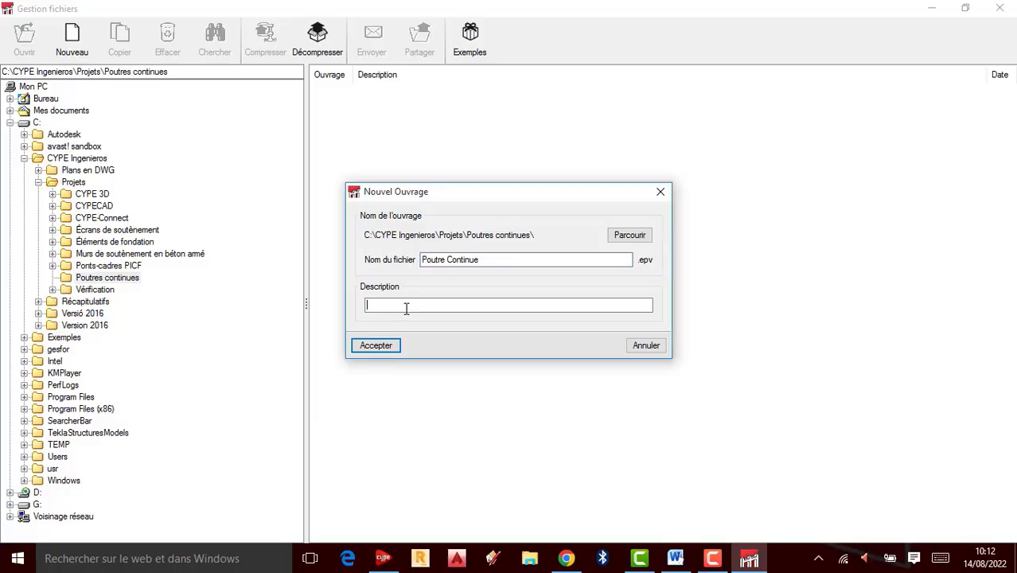
{"action": "type", "text": "J.Nkunga TU"}
{"action": "key", "text": "BackSpace"}
{"action": "type", "text": "ut"}
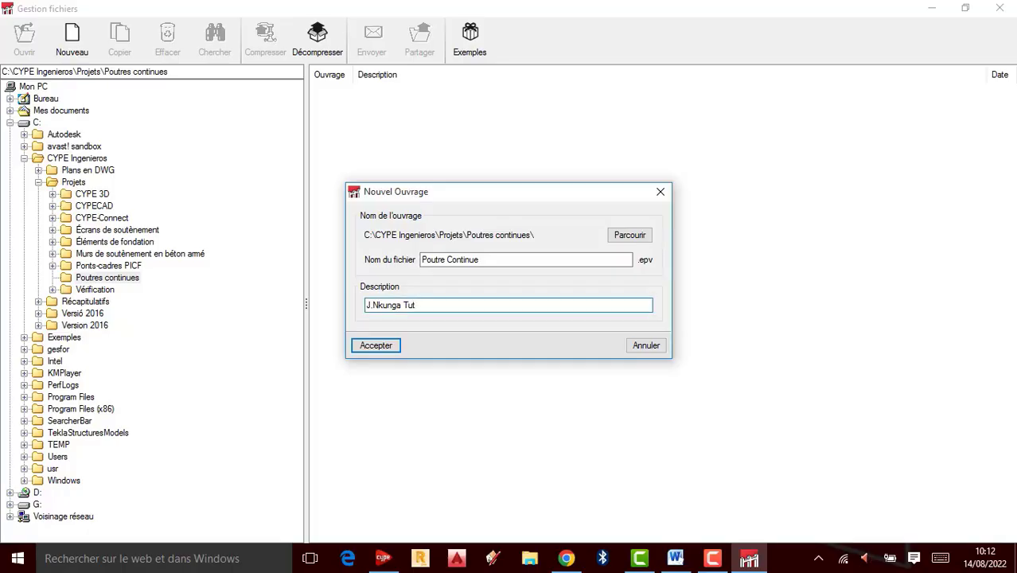
{"action": "type", "text": "oriels"}
{"action": "left_click", "coordinate": [378, 347]}
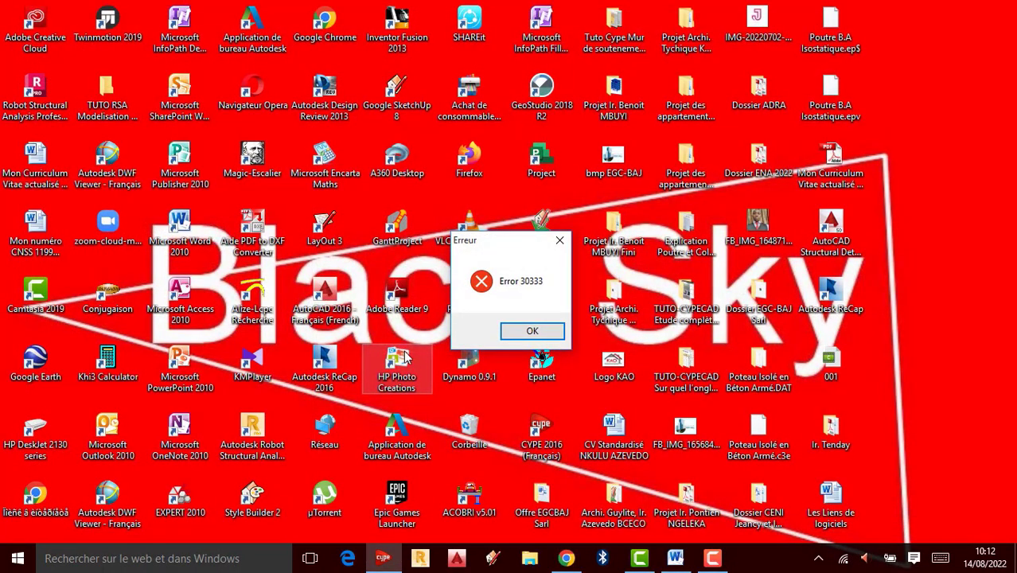
{"action": "key", "text": "Return"}
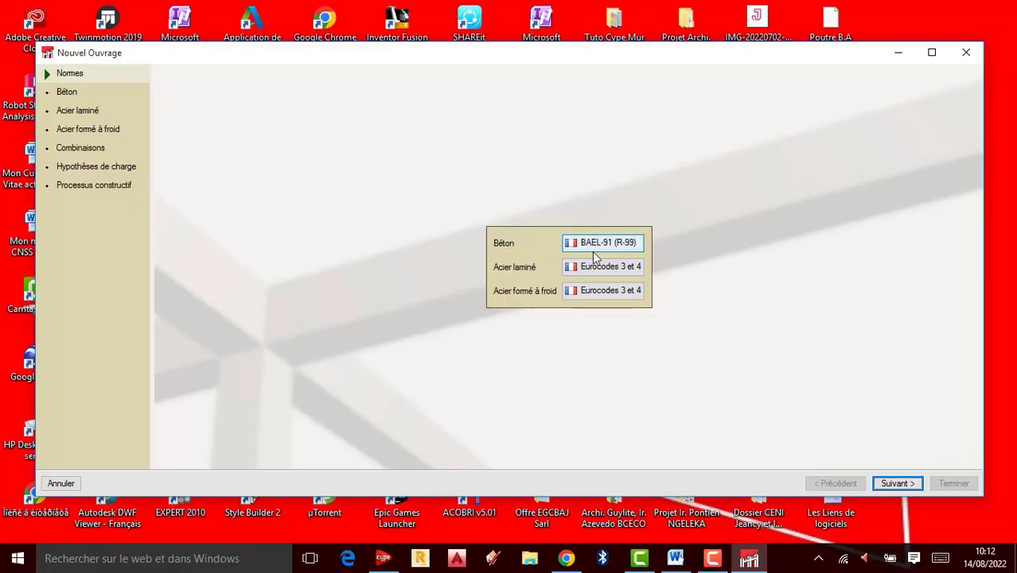
Select the French BAEL-91 (R-99) concrete standard with DTU 13.12 for foundations, and advance to the concrete settings.
{"action": "left_click", "coordinate": [623, 252]}
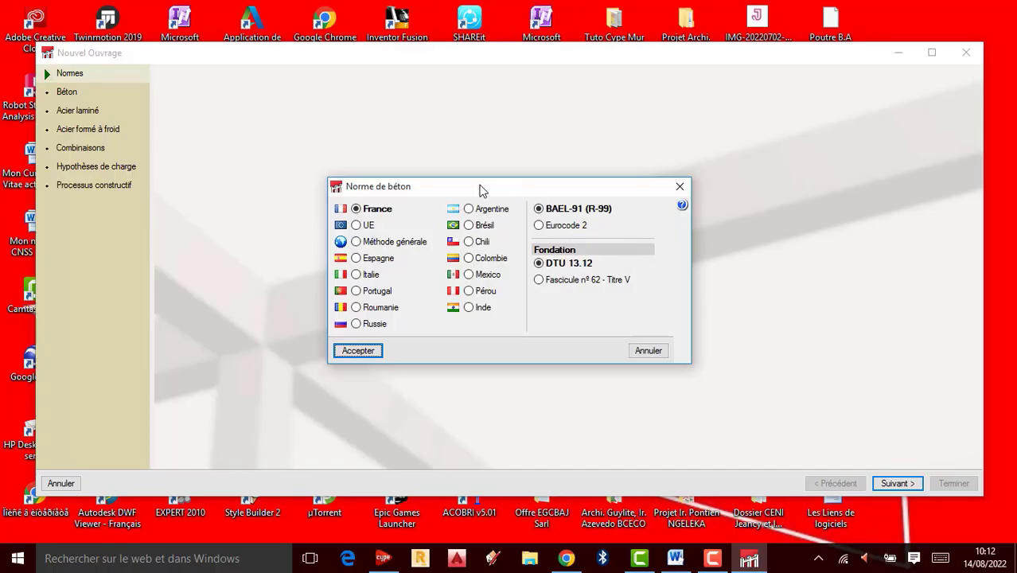
{"action": "left_click", "coordinate": [539, 227]}
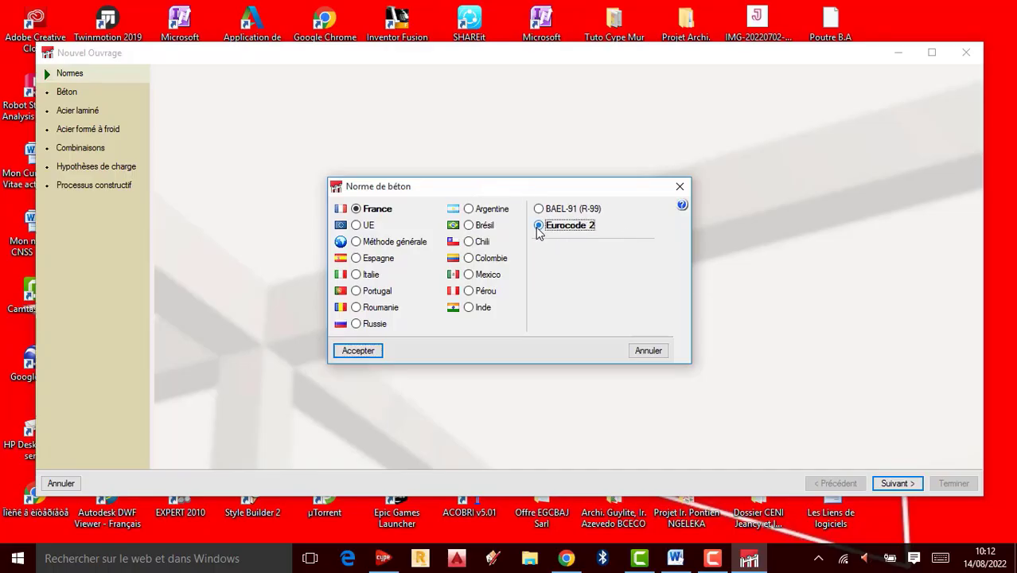
{"action": "left_click", "coordinate": [539, 210]}
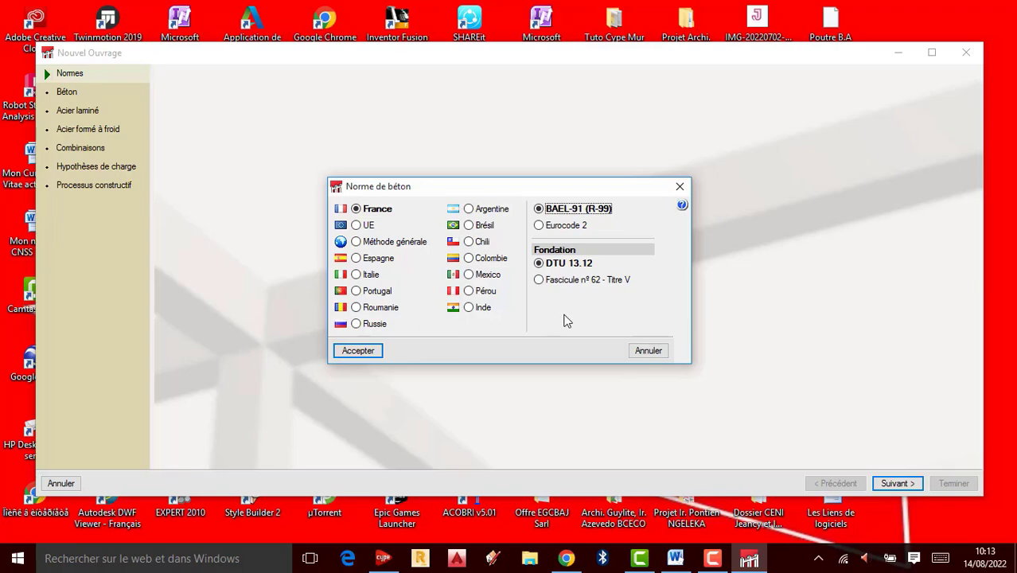
{"action": "left_click", "coordinate": [360, 351]}
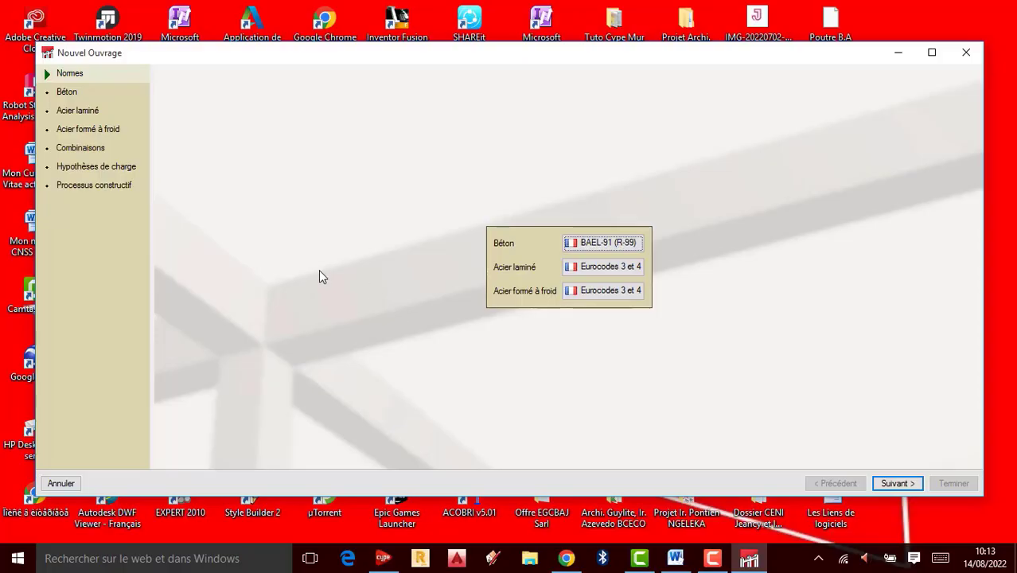
{"action": "left_click", "coordinate": [900, 483]}
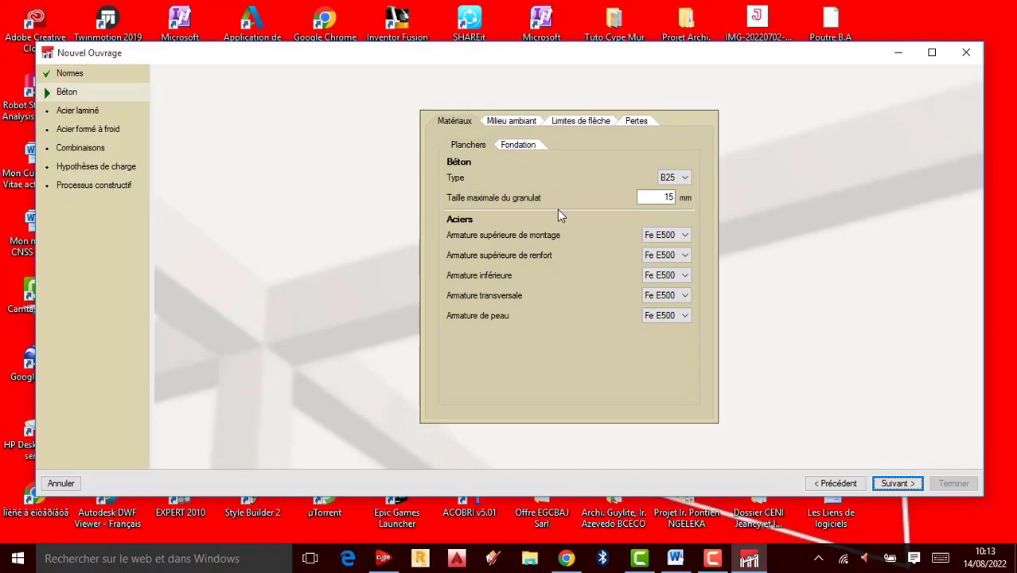
For the floors, set the maximum aggregate size to 25 mm and all five reinforcement steel grades to Fe E400.
{"action": "double_click", "coordinate": [660, 198]}
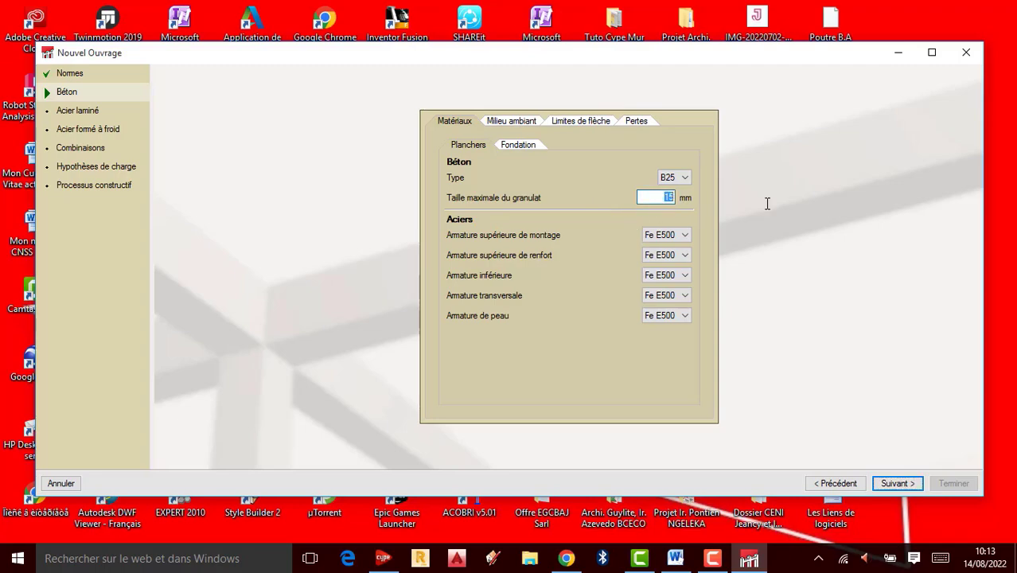
{"action": "type", "text": "25"}
{"action": "left_click", "coordinate": [680, 235]}
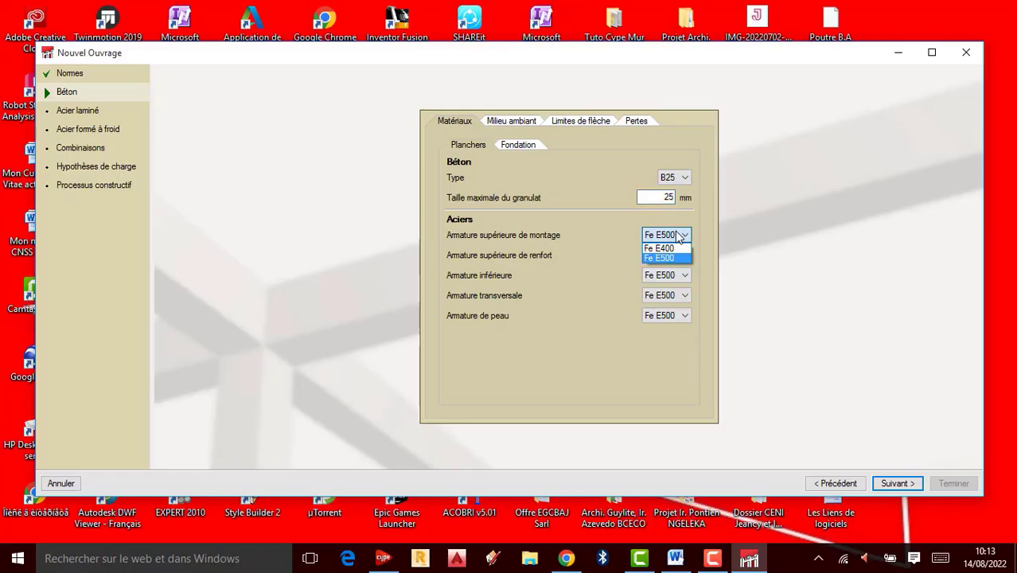
{"action": "left_click", "coordinate": [671, 248]}
{"action": "left_click", "coordinate": [680, 256]}
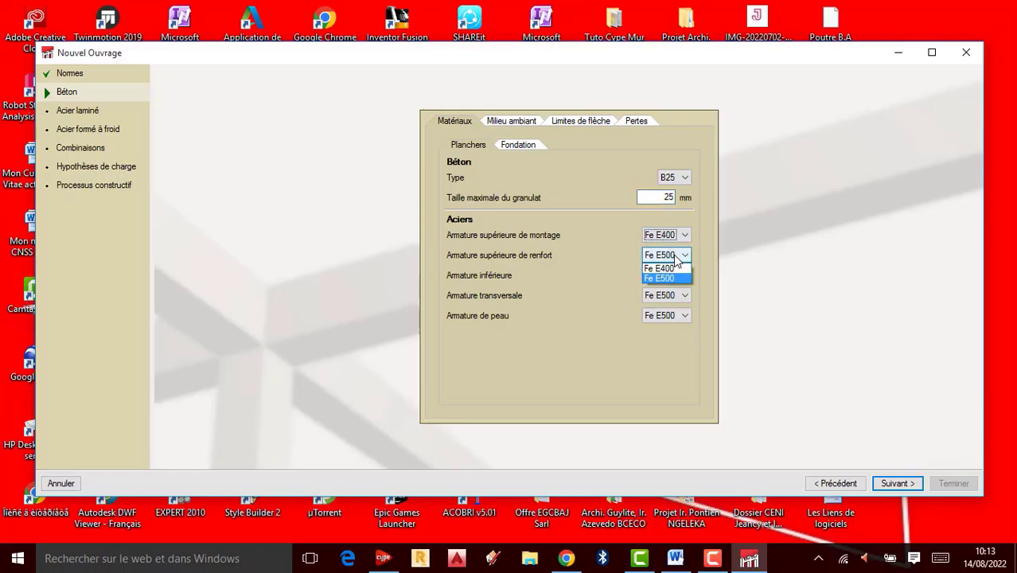
{"action": "left_click", "coordinate": [672, 268]}
{"action": "left_click", "coordinate": [681, 275]}
{"action": "left_click", "coordinate": [673, 288]}
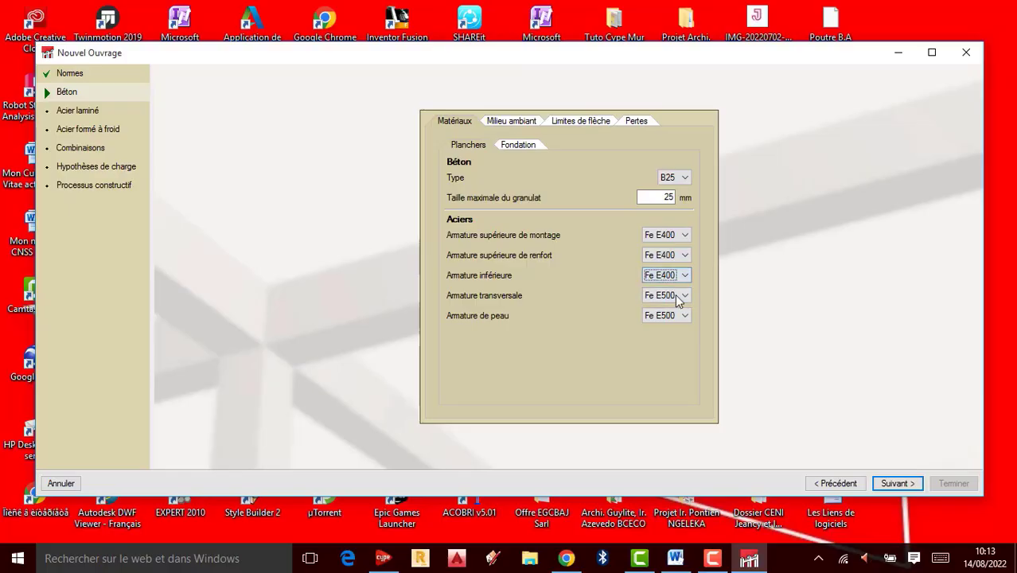
{"action": "left_click", "coordinate": [678, 296]}
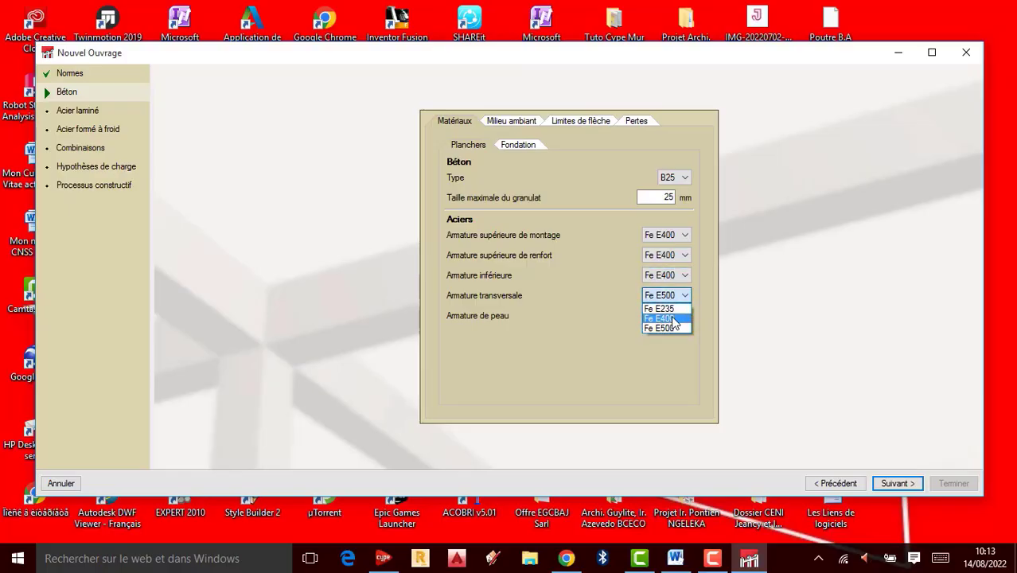
{"action": "left_click", "coordinate": [673, 319]}
{"action": "left_click", "coordinate": [671, 316]}
{"action": "left_click", "coordinate": [671, 335]}
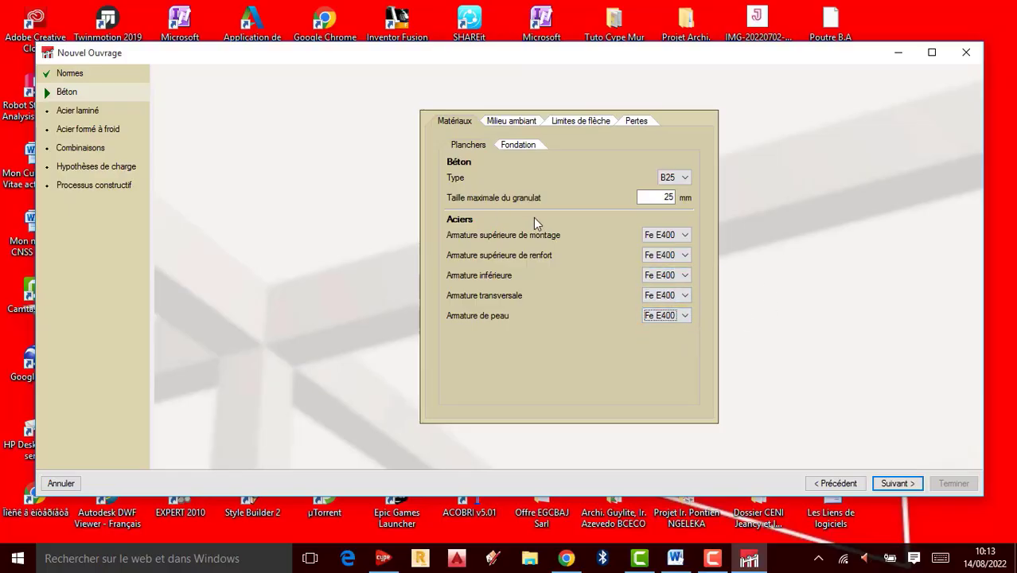
Accept the concrete settings and the default rolled and cold-formed steel settings, advancing to the combinations page.
{"action": "left_click", "coordinate": [898, 483]}
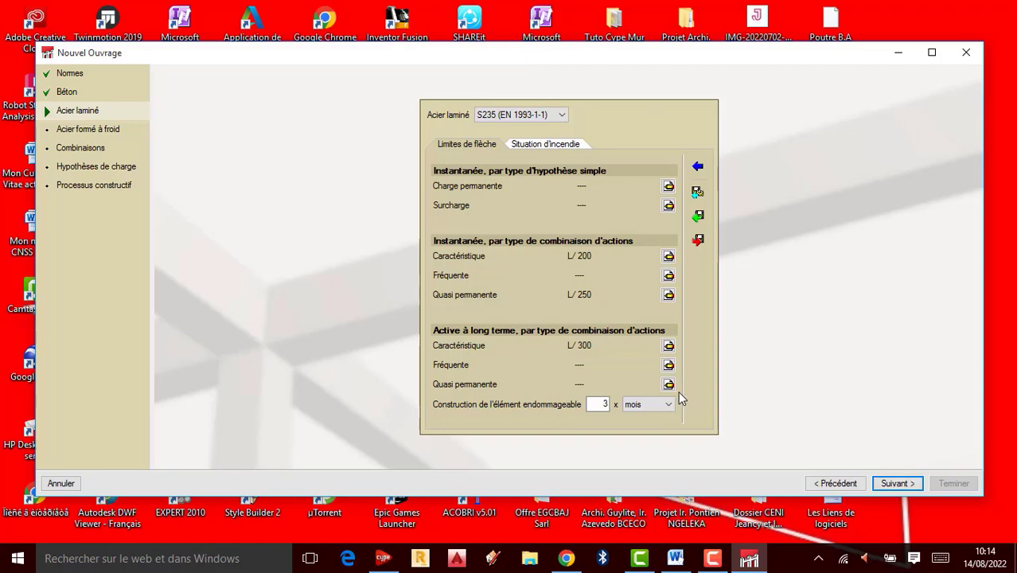
{"action": "left_click", "coordinate": [897, 484]}
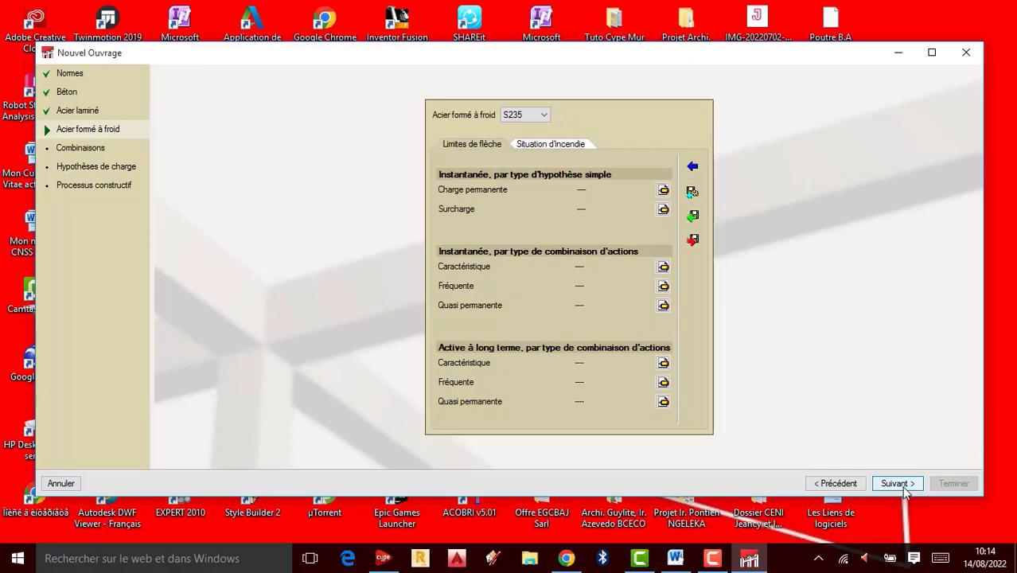
{"action": "left_click", "coordinate": [904, 487]}
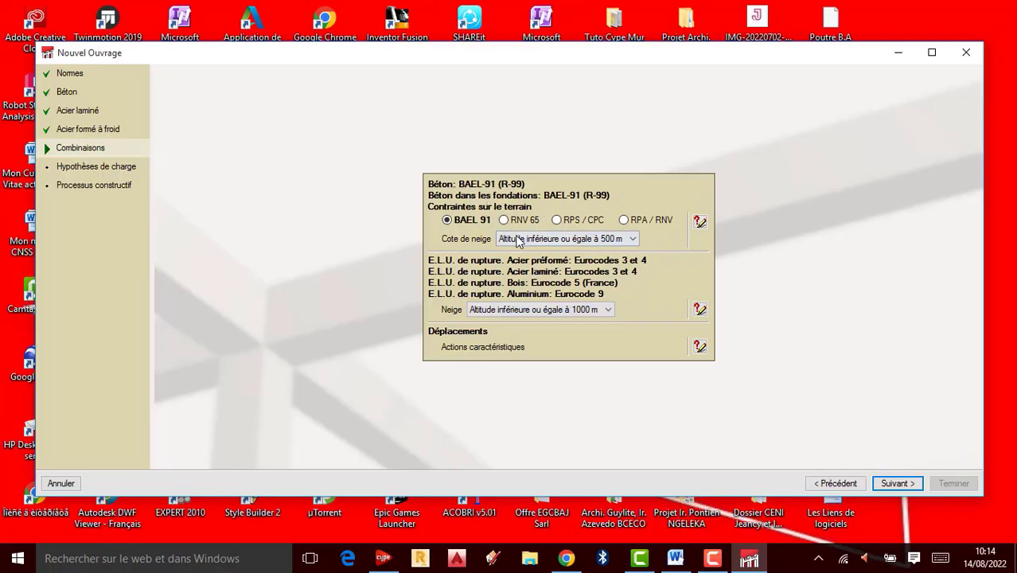
Review the combination situations and coefficients report for BAEL 91, close it, and advance to the load hypotheses.
{"action": "left_click", "coordinate": [699, 222]}
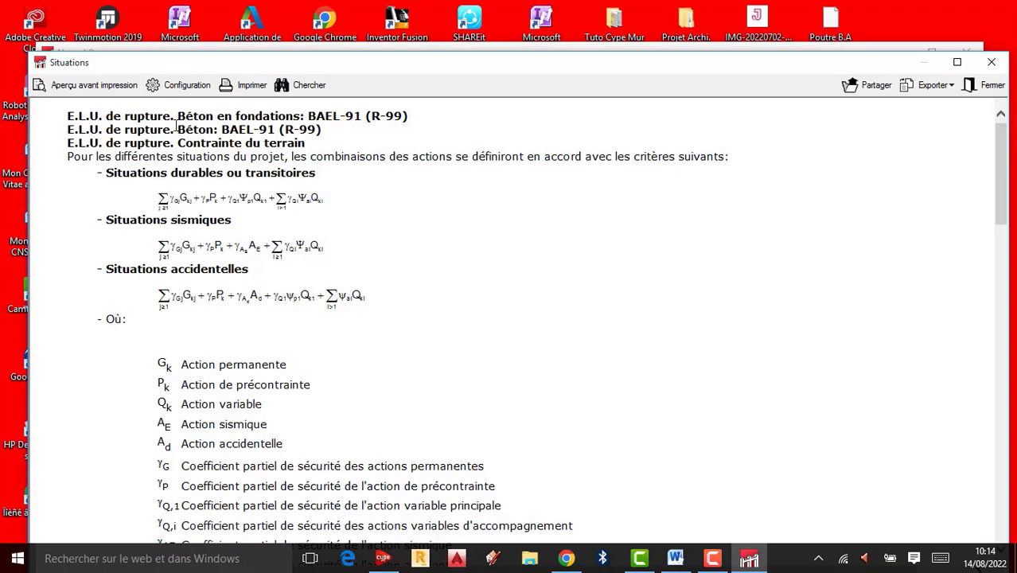
{"action": "scroll", "coordinate": [275, 328], "scroll_direction": "down", "scroll_amount": 12}
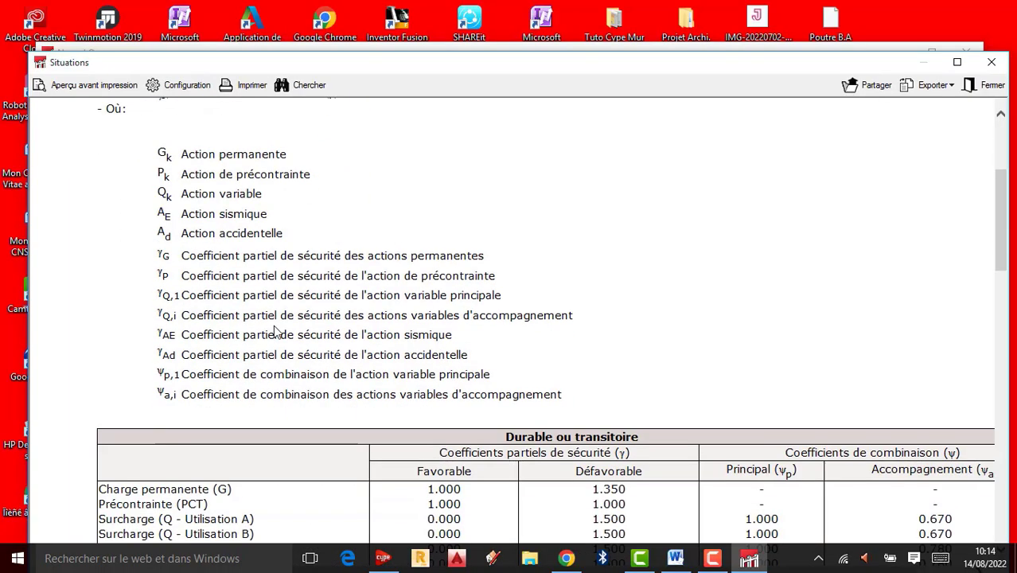
{"action": "scroll", "coordinate": [278, 323], "scroll_direction": "down", "scroll_amount": 10}
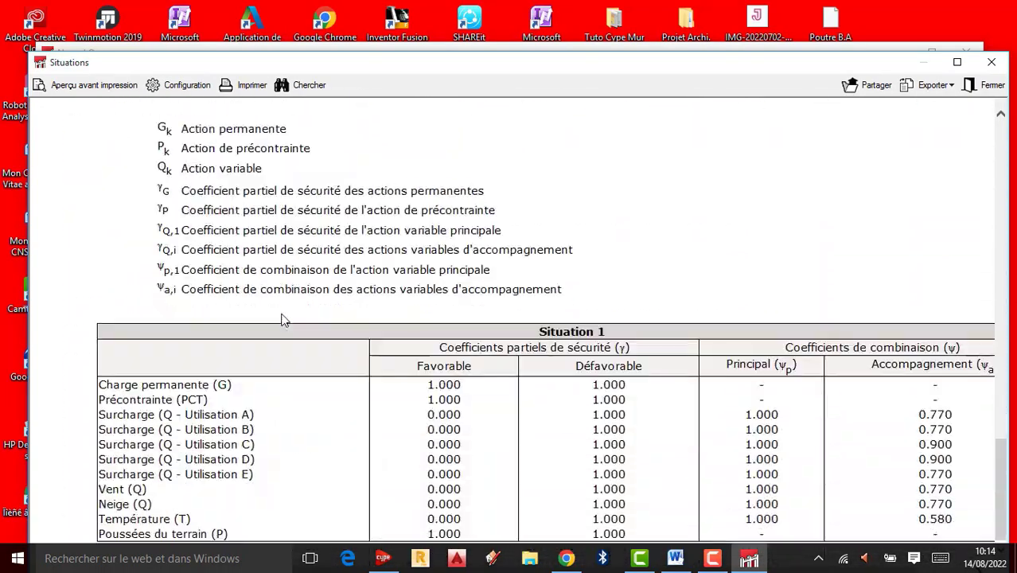
{"action": "left_click", "coordinate": [991, 62]}
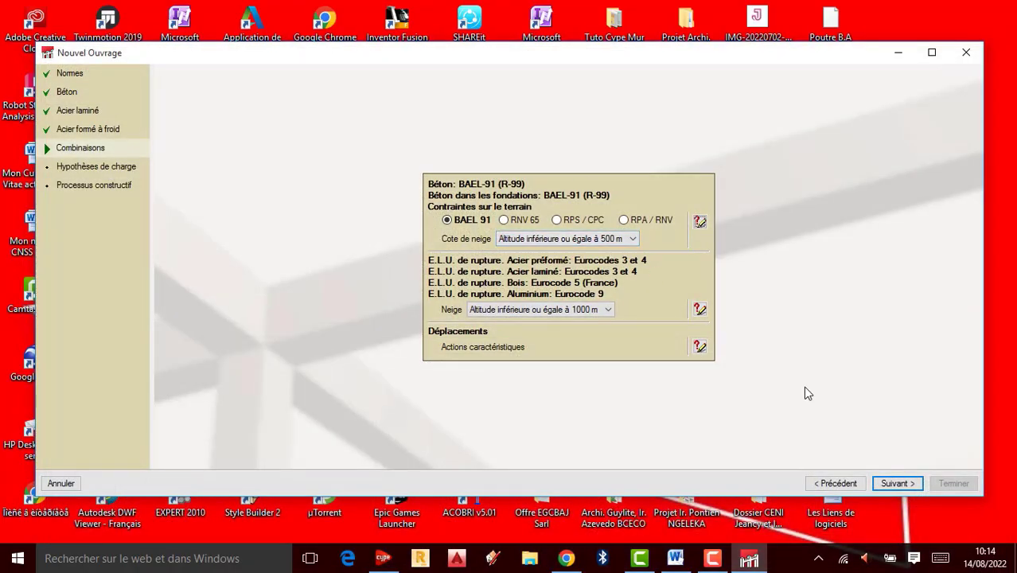
{"action": "left_click", "coordinate": [887, 488]}
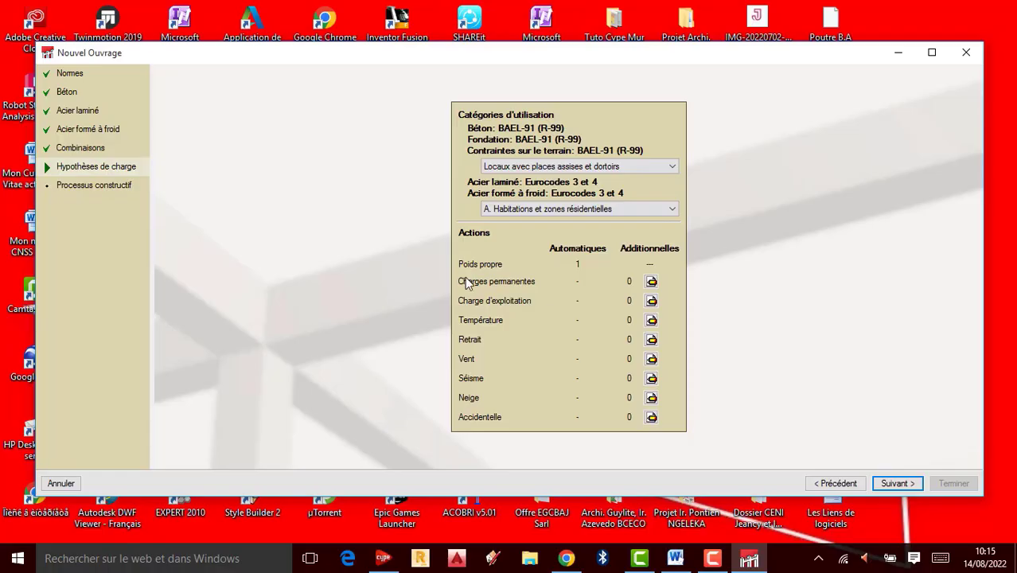
{"action": "left_click", "coordinate": [651, 281]}
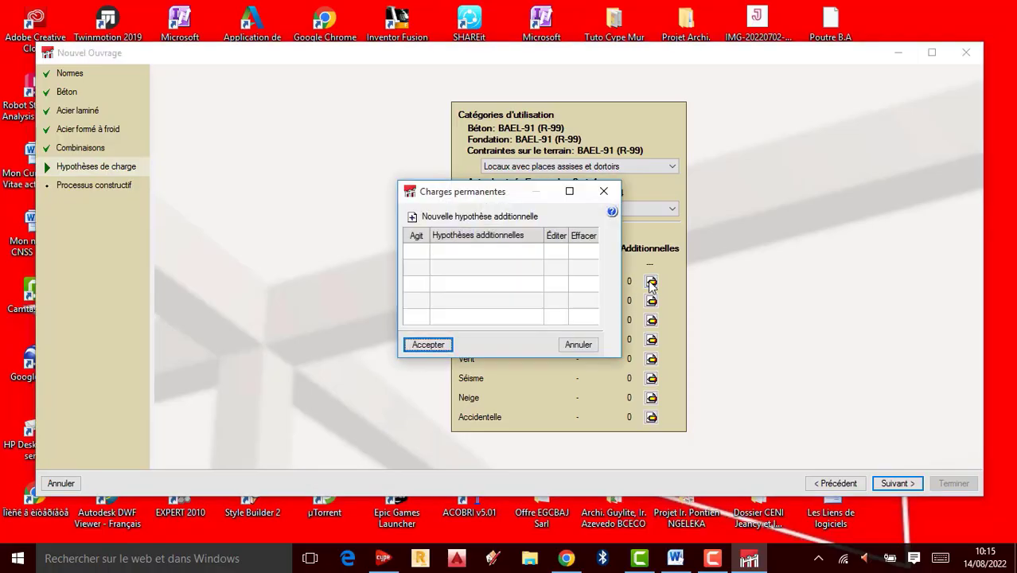
{"action": "left_click", "coordinate": [412, 220]}
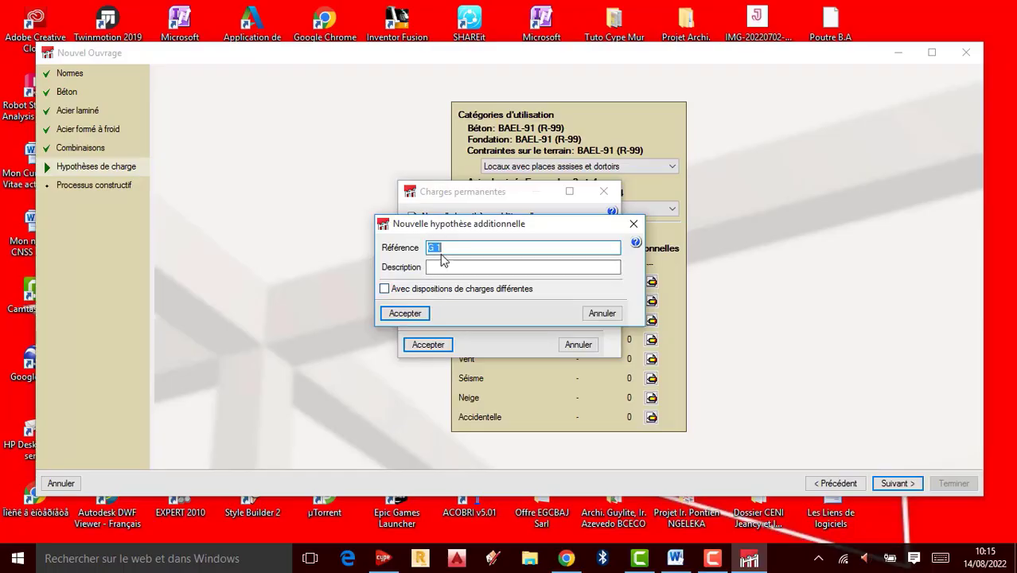
{"action": "left_click", "coordinate": [641, 225]}
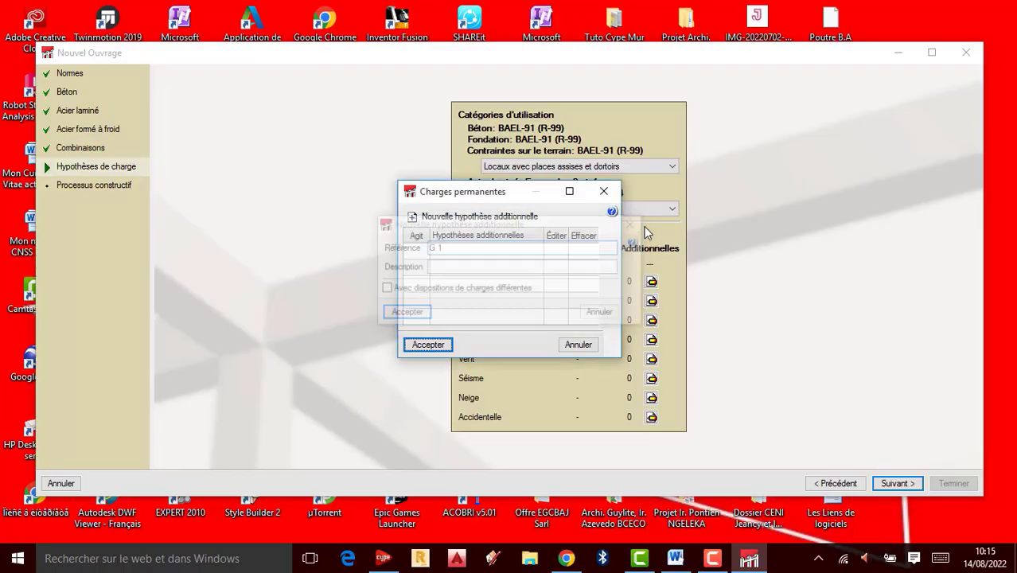
{"action": "left_click", "coordinate": [604, 193]}
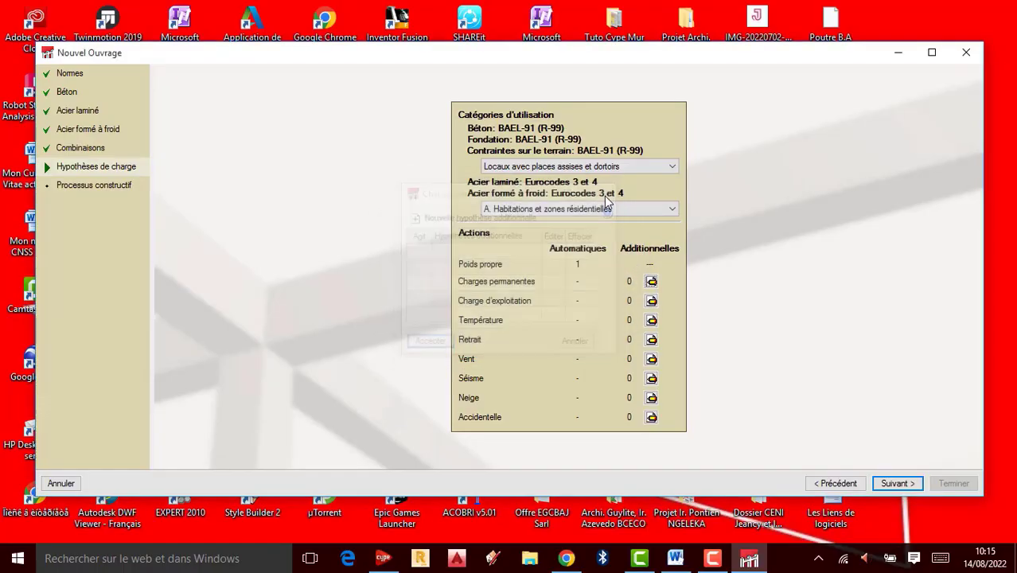
Advance past the load hypotheses, keep the formwork removal time at 28 days, and finish the new project setup.
{"action": "left_click", "coordinate": [899, 483]}
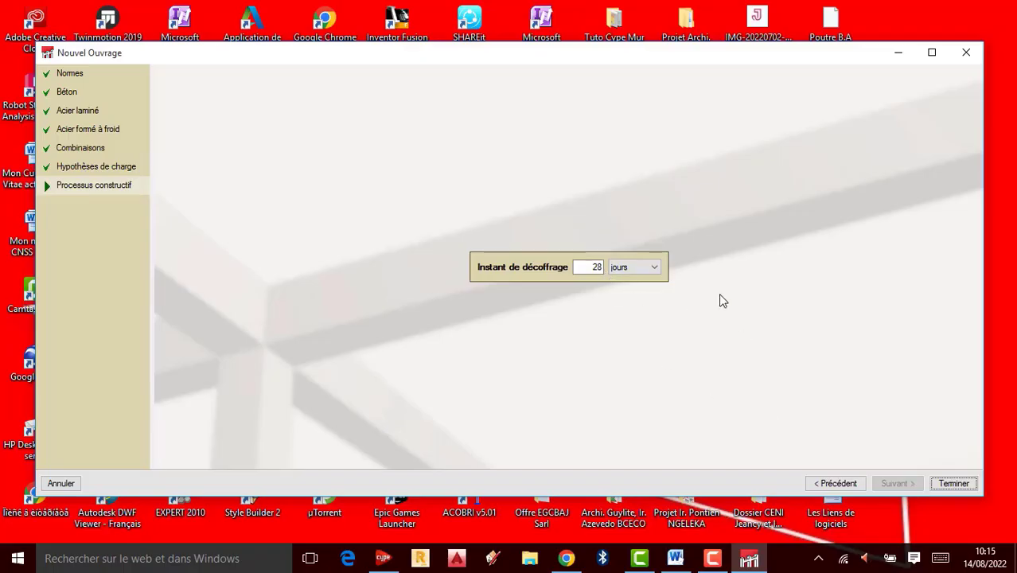
{"action": "left_click", "coordinate": [652, 273]}
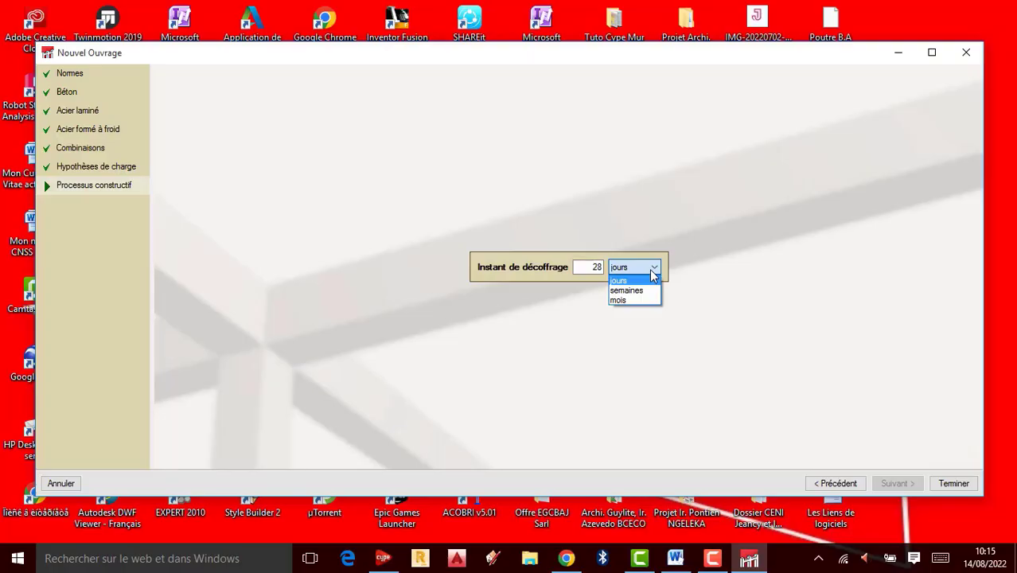
{"action": "left_click", "coordinate": [804, 392]}
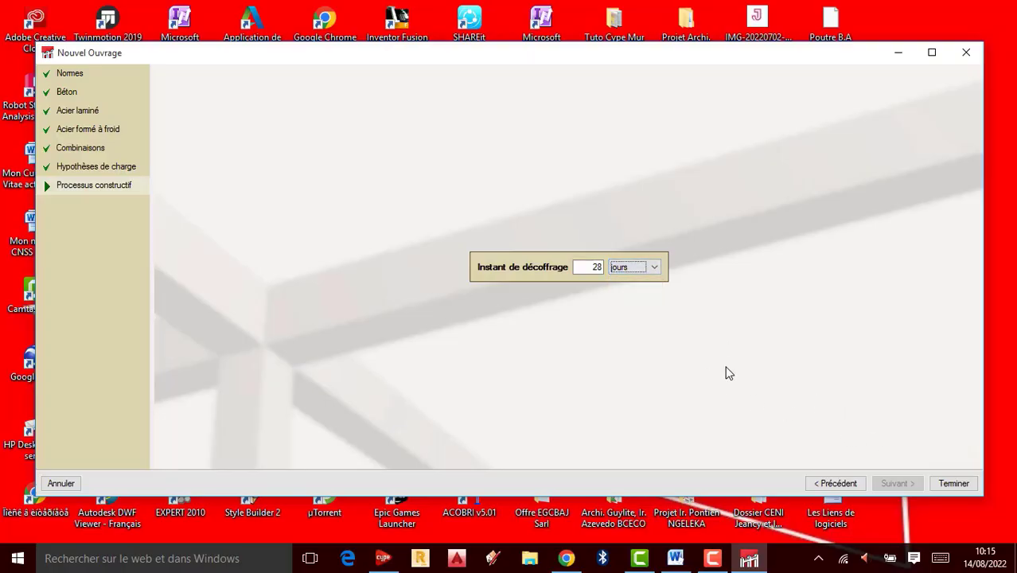
{"action": "left_click", "coordinate": [947, 484]}
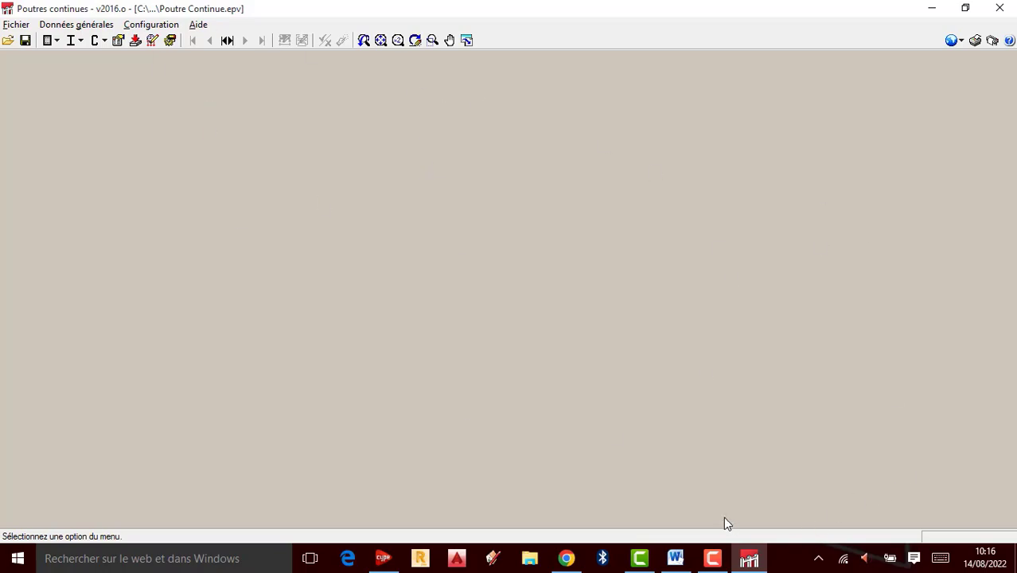
{"action": "left_click", "coordinate": [712, 557]}
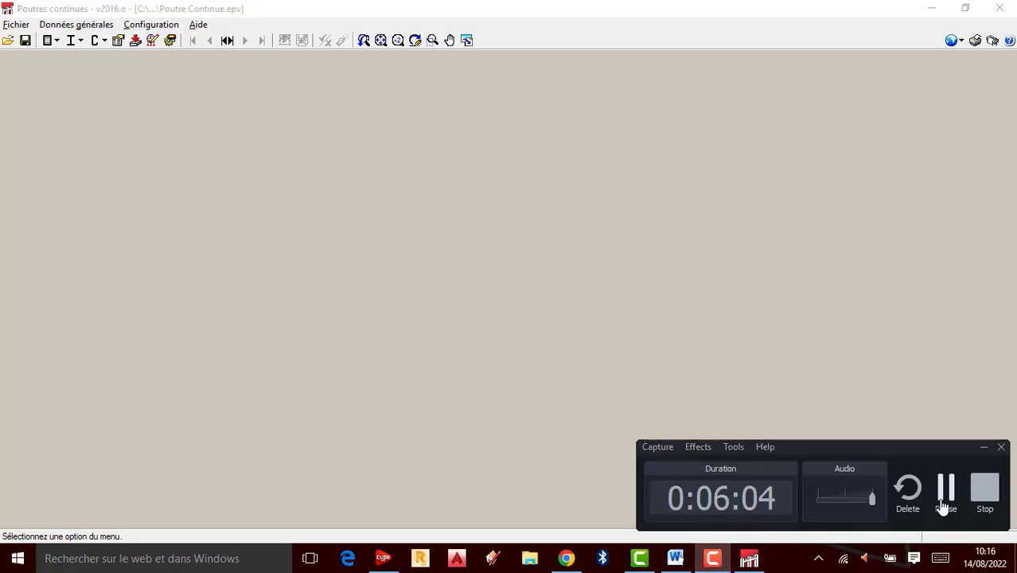
{"action": "left_click", "coordinate": [569, 266]}
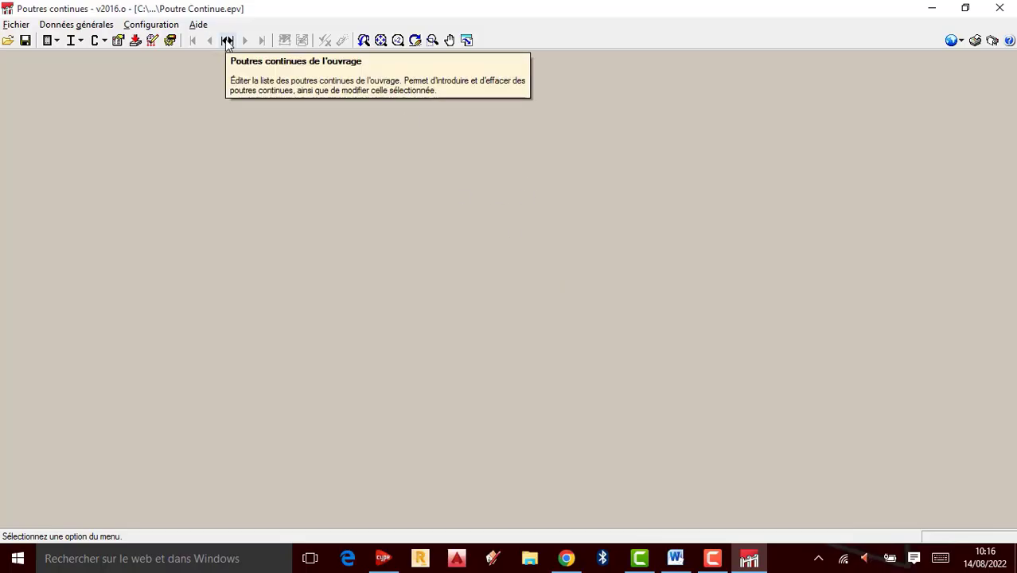
Add an equal-span continuous beam to the project's beam list with the reference "Poutre Continue".
{"action": "left_click", "coordinate": [227, 41]}
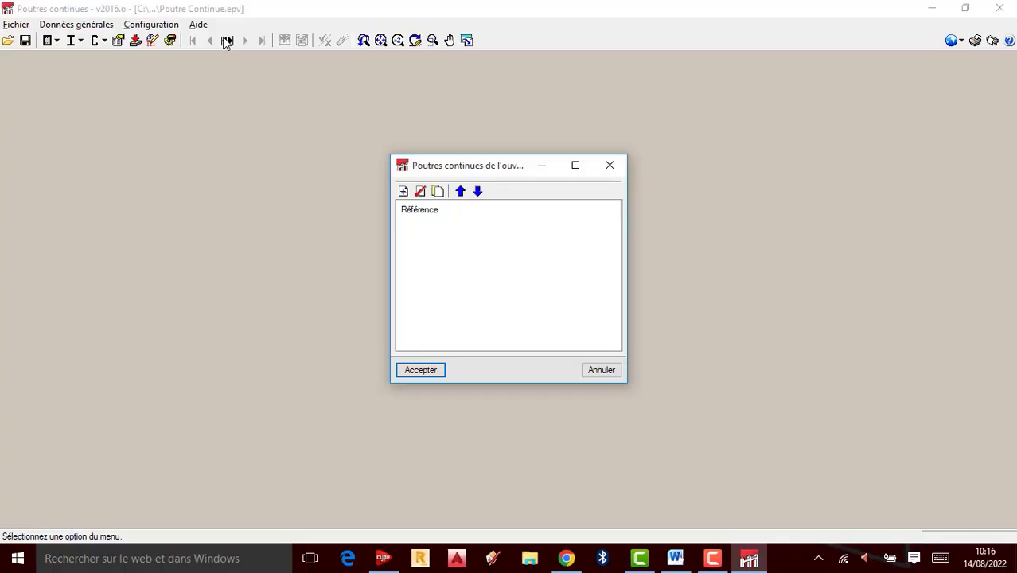
{"action": "left_click", "coordinate": [403, 192]}
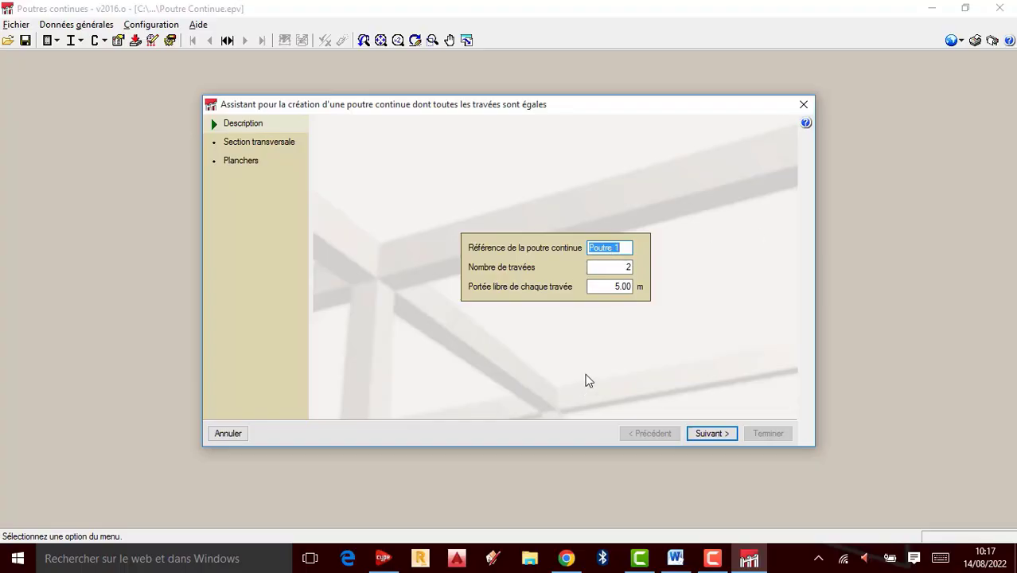
{"action": "type", "text": "Po"}
{"action": "key", "text": "BackSpace"}
{"action": "key", "text": "BackSpace"}
{"action": "type", "text": "PO"}
{"action": "key", "text": "BackSpace"}
{"action": "type", "text": "outre Continue"}
Set the beam to 3 spans with a clear span of 3.5 m each, and advance to the cross-section.
{"action": "left_click", "coordinate": [625, 286]}
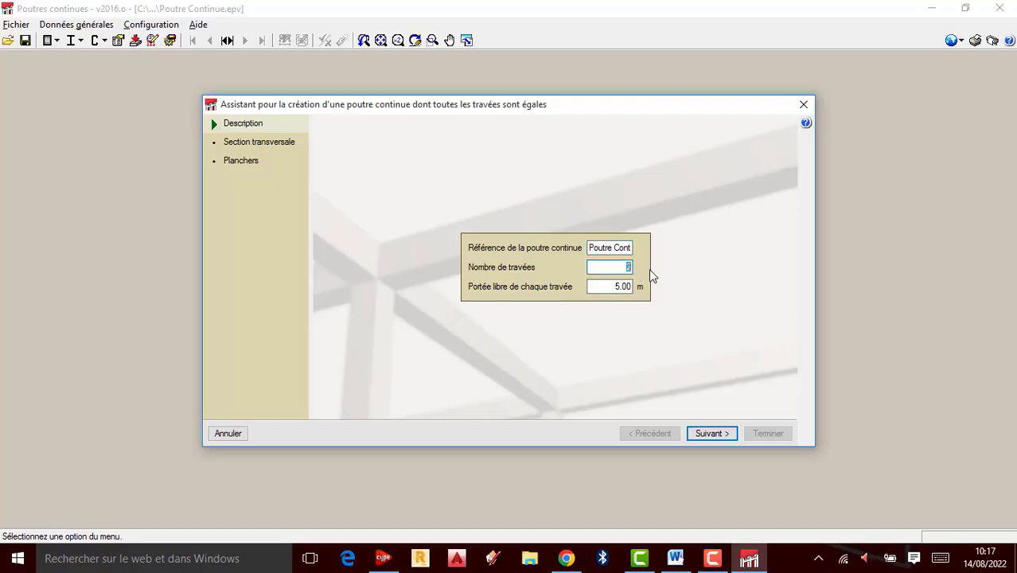
{"action": "type", "text": "3"}
{"action": "left_click", "coordinate": [613, 287]}
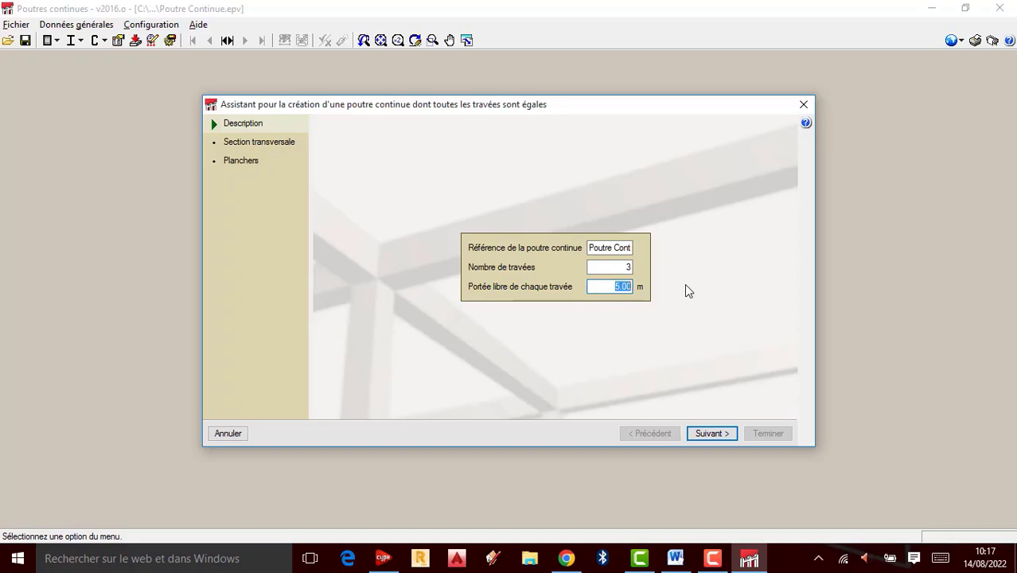
{"action": "type", "text": "3.5"}
{"action": "left_click", "coordinate": [714, 433]}
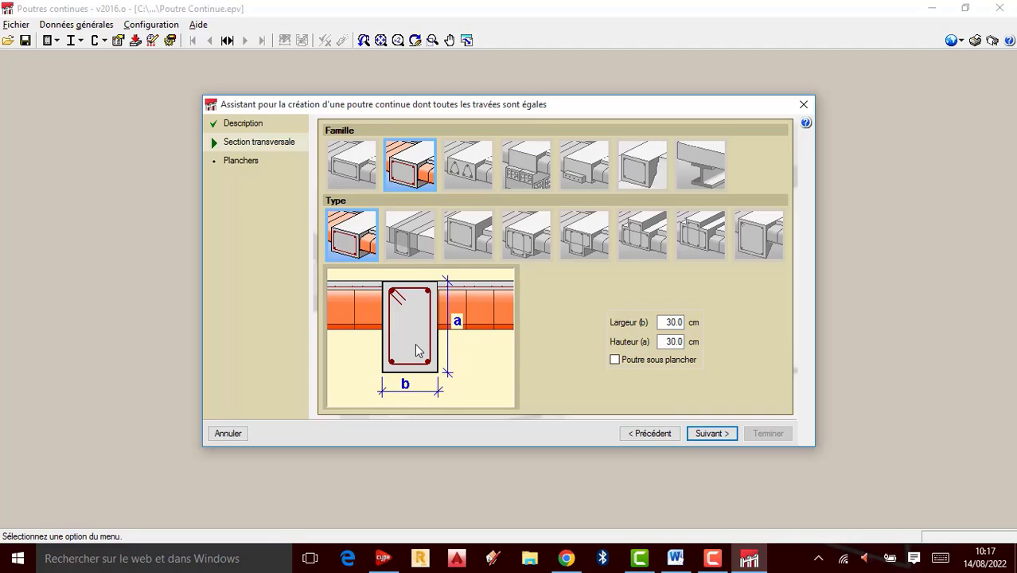
Choose the T-shaped section type with left and right flanges, and set its width to 20 cm and height to 40 cm.
{"action": "left_click", "coordinate": [411, 249]}
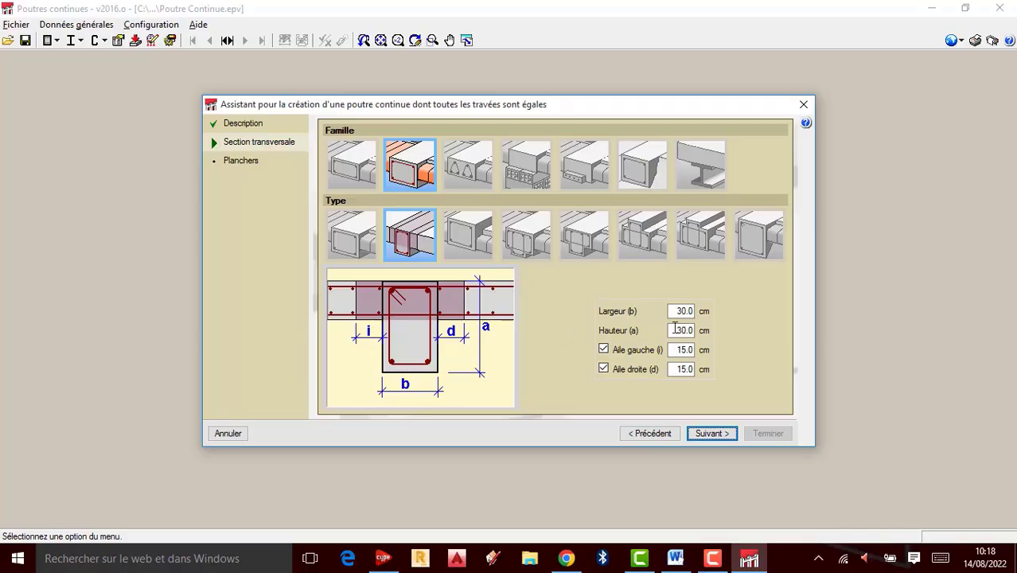
{"action": "mouse_move", "coordinate": [670, 330]}
{"action": "key", "text": "shift+Tab"}
{"action": "type", "text": "20"}
{"action": "key", "text": "Tab"}
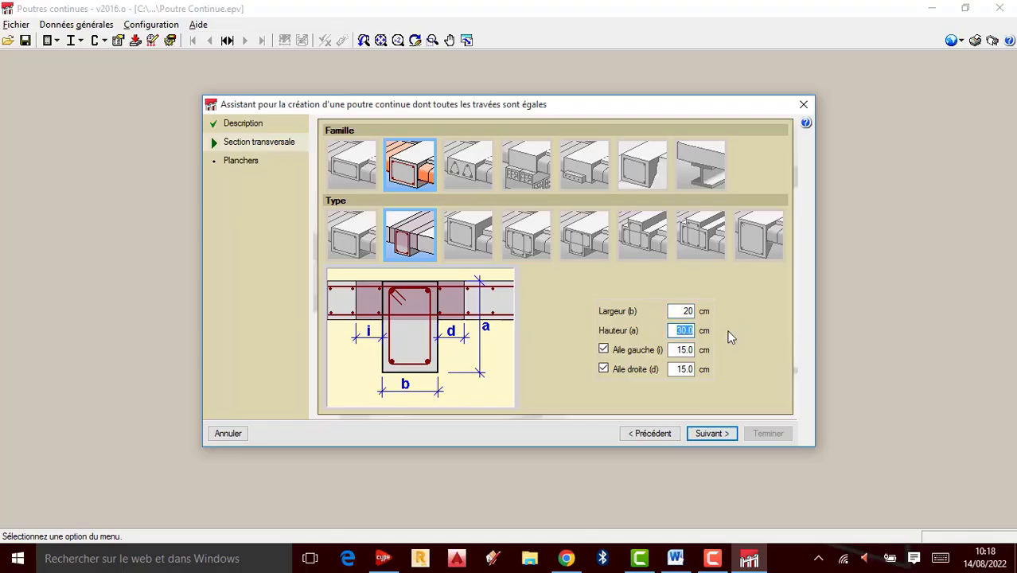
{"action": "type", "text": "40"}
Keep the generic 20 cm floors on both sides, finish the beam assistant, and accept the beam list.
{"action": "left_click", "coordinate": [715, 434]}
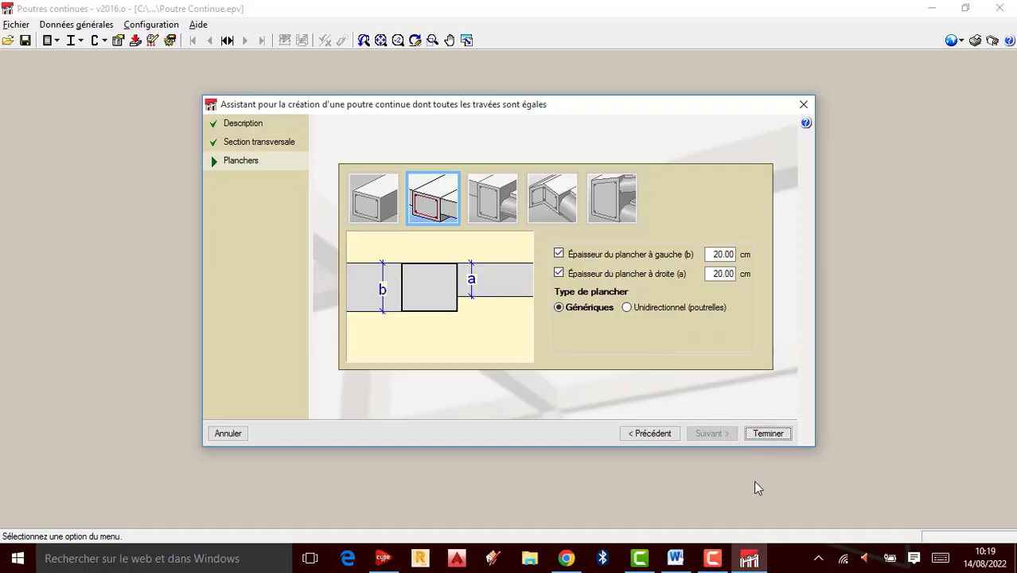
{"action": "left_click", "coordinate": [774, 440]}
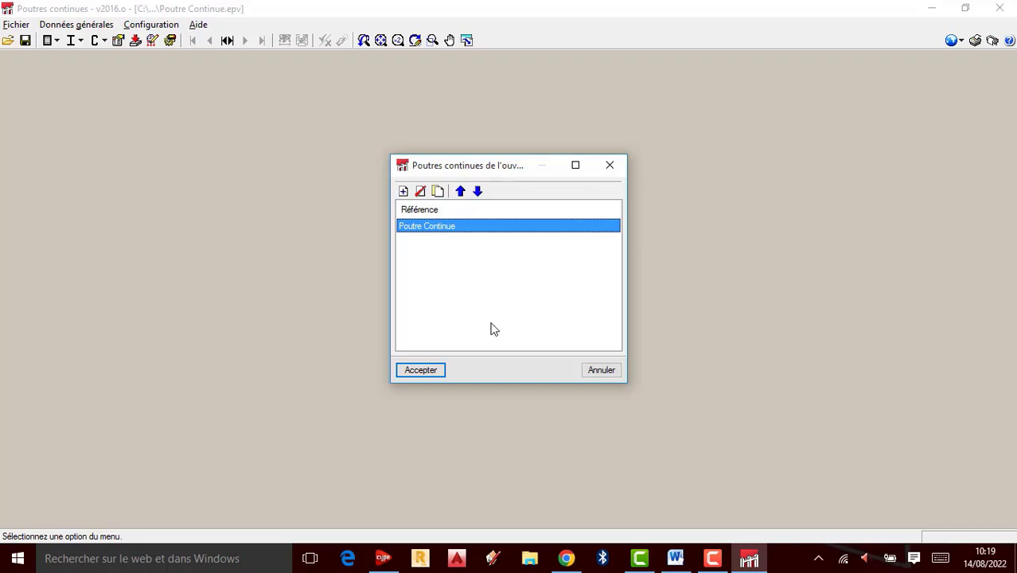
{"action": "left_click", "coordinate": [432, 374]}
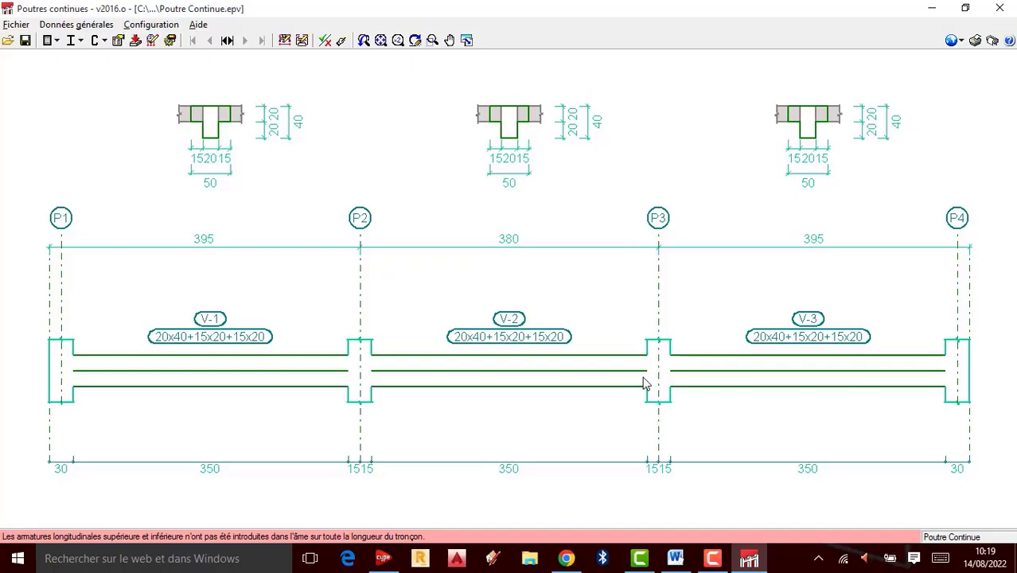
Review the floor concrete and reinforcement steel grades in the concrete beams' materials settings, and accept them.
{"action": "left_click", "coordinate": [72, 27]}
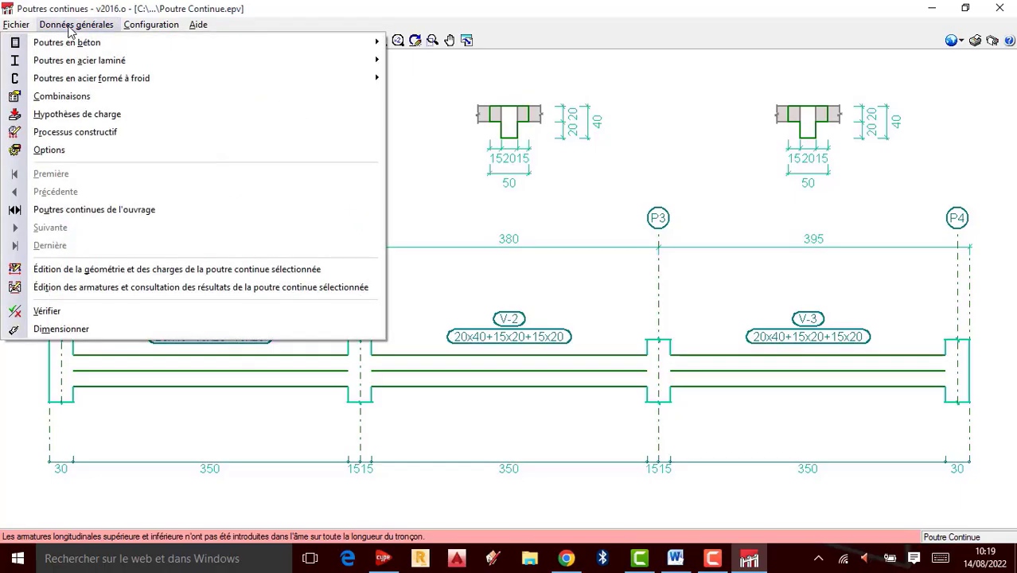
{"action": "mouse_move", "coordinate": [69, 46]}
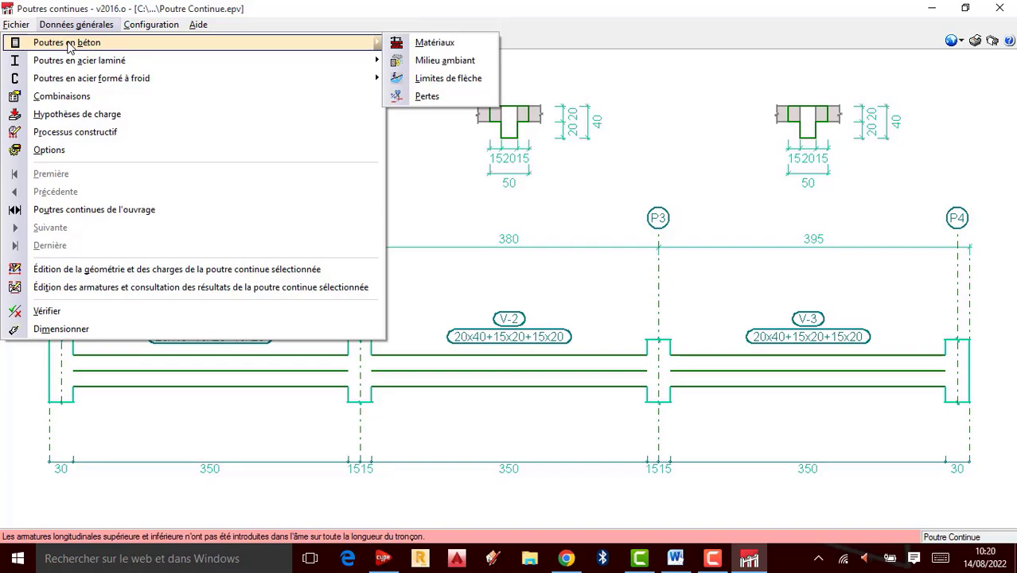
{"action": "left_click", "coordinate": [430, 47]}
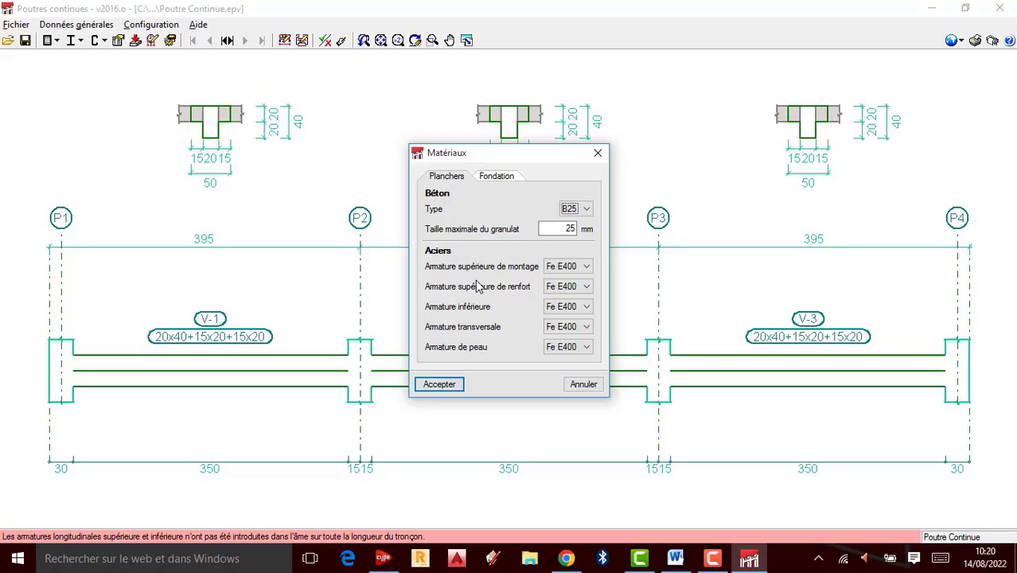
{"action": "left_click", "coordinate": [438, 384]}
Set the concrete beams' ambient exposure to "Fissuration peu préjudiciable" and accept it.
{"action": "left_click", "coordinate": [93, 35]}
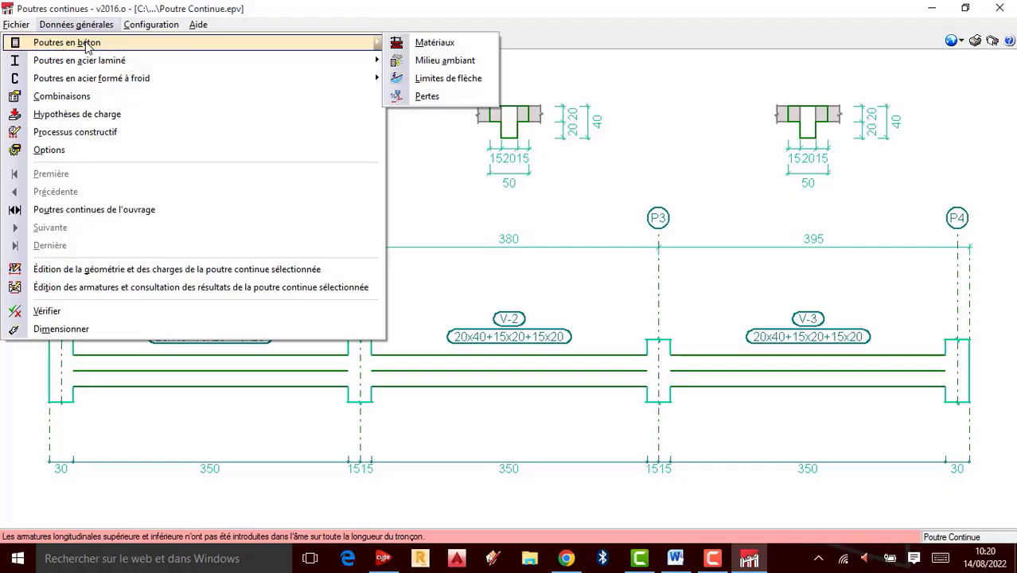
{"action": "left_click", "coordinate": [443, 64]}
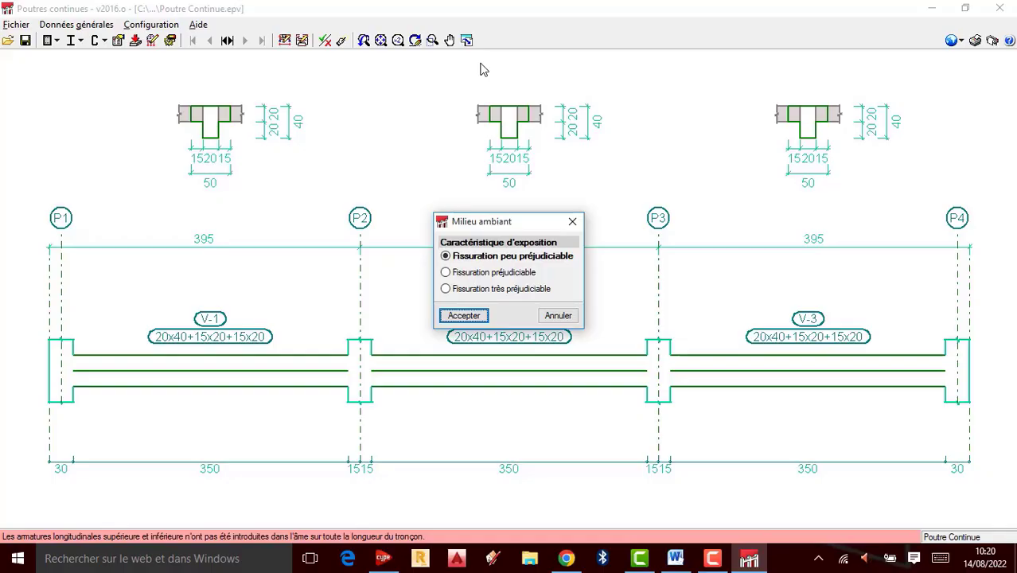
{"action": "left_click", "coordinate": [445, 274]}
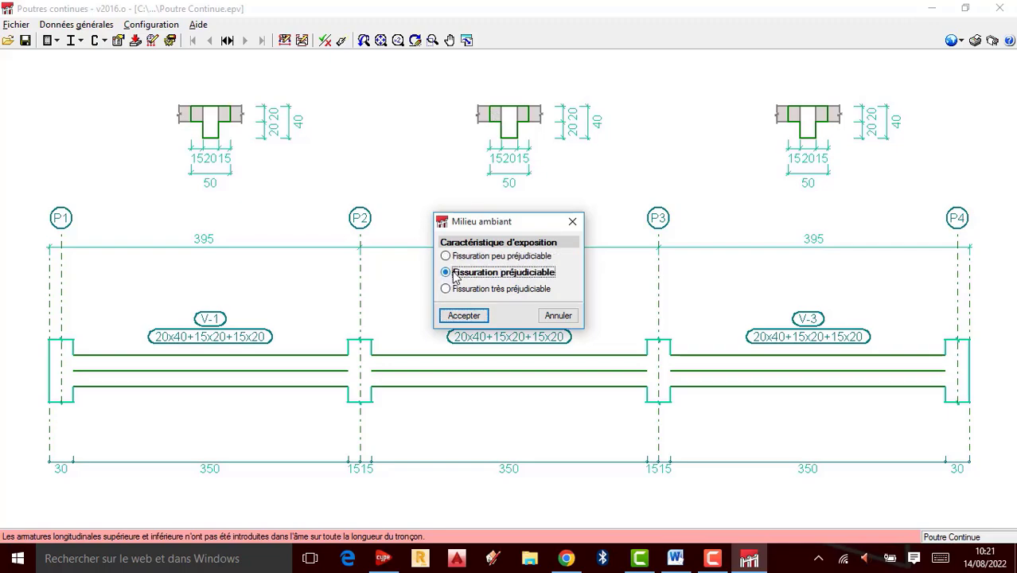
{"action": "left_click", "coordinate": [447, 256]}
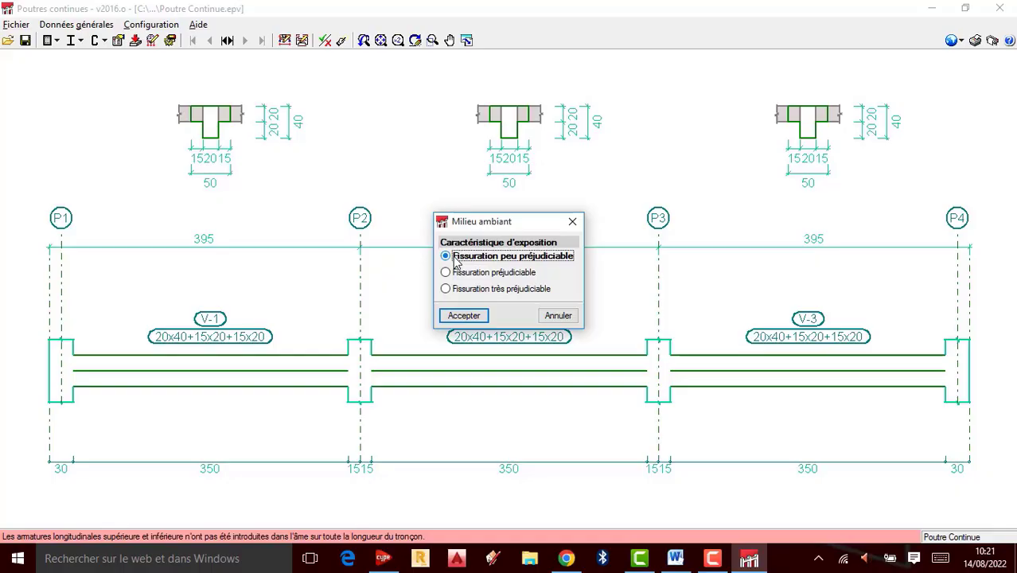
{"action": "left_click", "coordinate": [464, 319]}
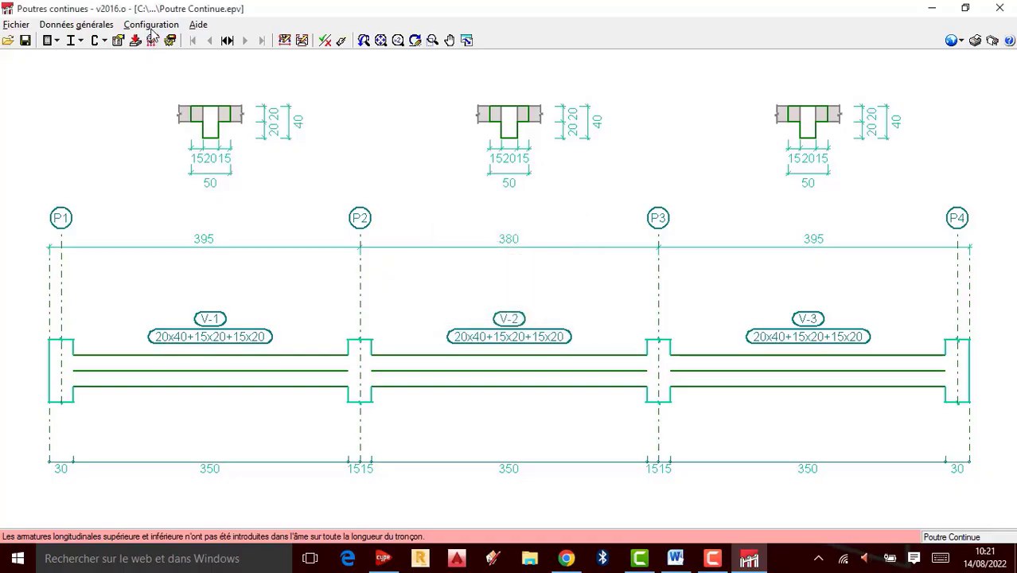
Examine the concrete beams' deflection limits and the BAEL-91 (R-99) design conditions, and close both without changes.
{"action": "left_click", "coordinate": [84, 26]}
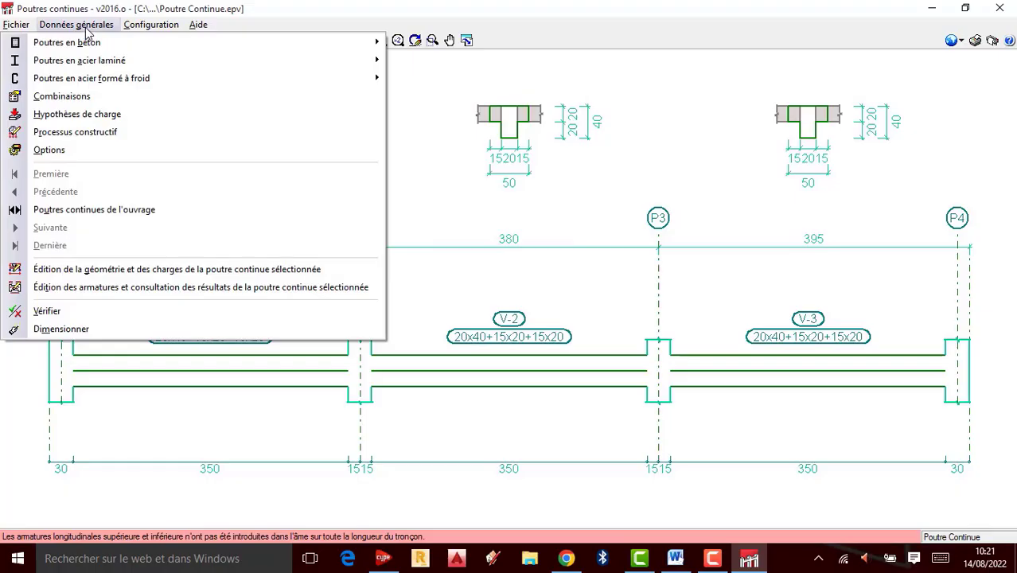
{"action": "mouse_move", "coordinate": [79, 44]}
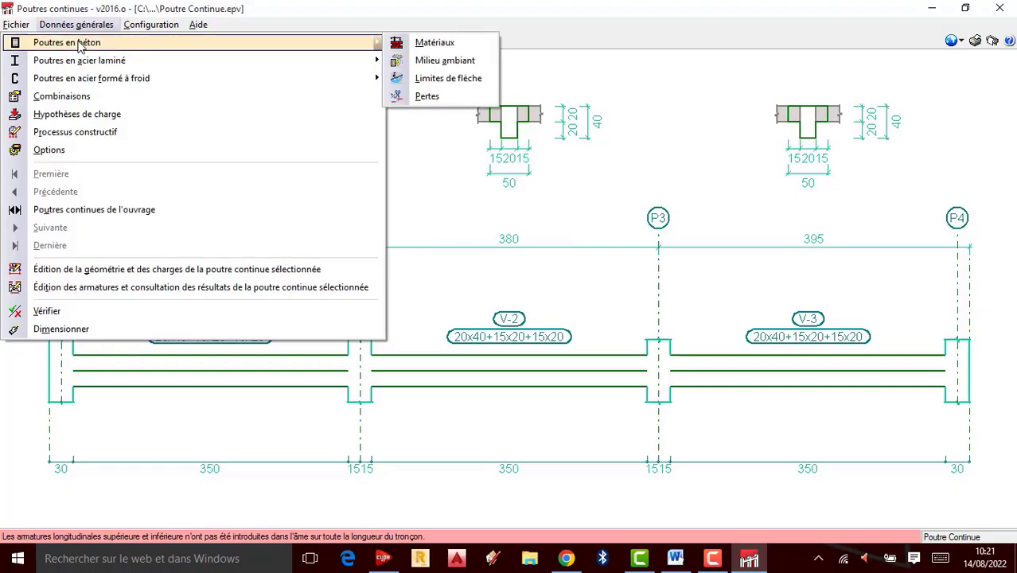
{"action": "left_click", "coordinate": [459, 83]}
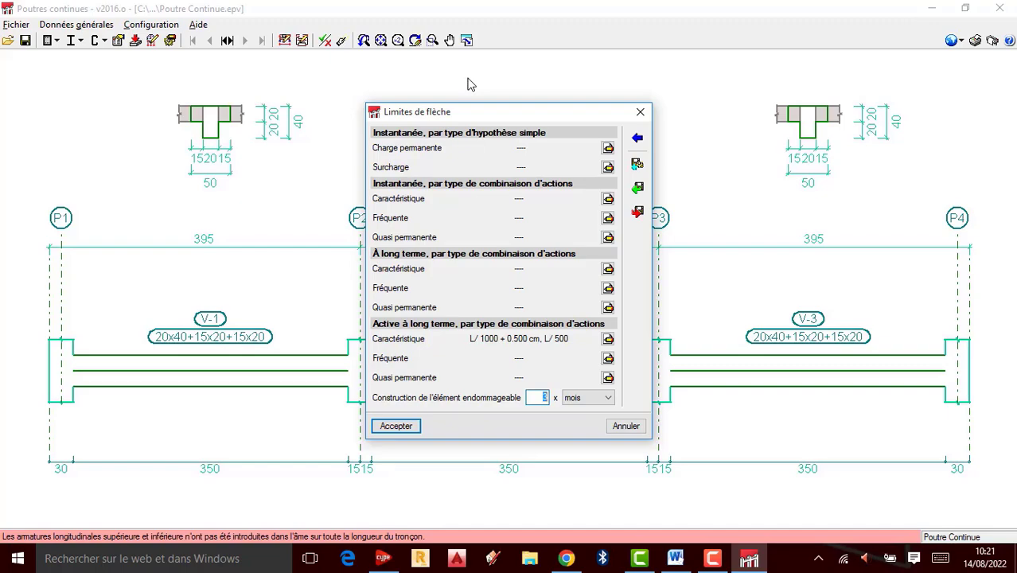
{"action": "left_click", "coordinate": [638, 140]}
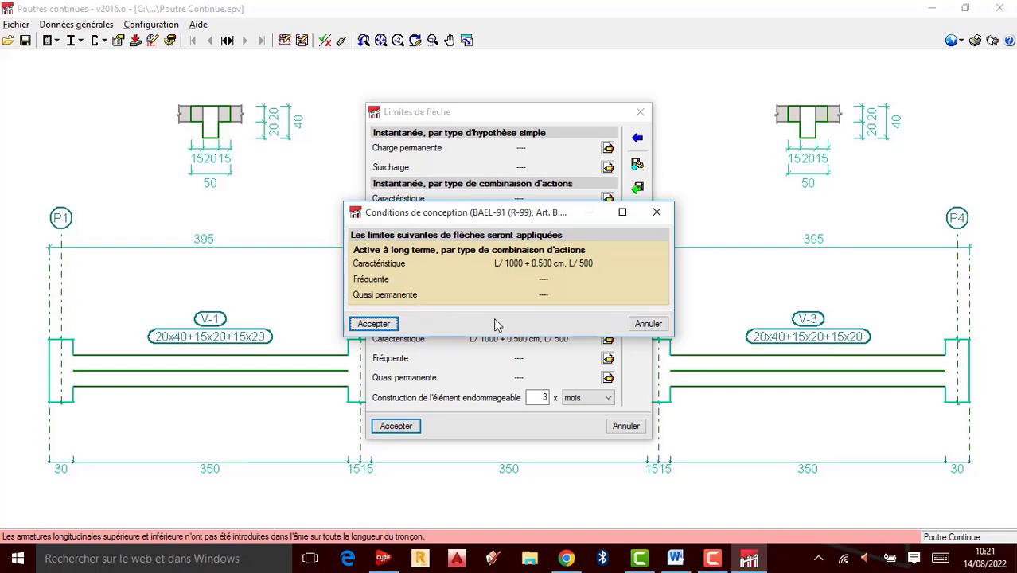
{"action": "left_click", "coordinate": [657, 212]}
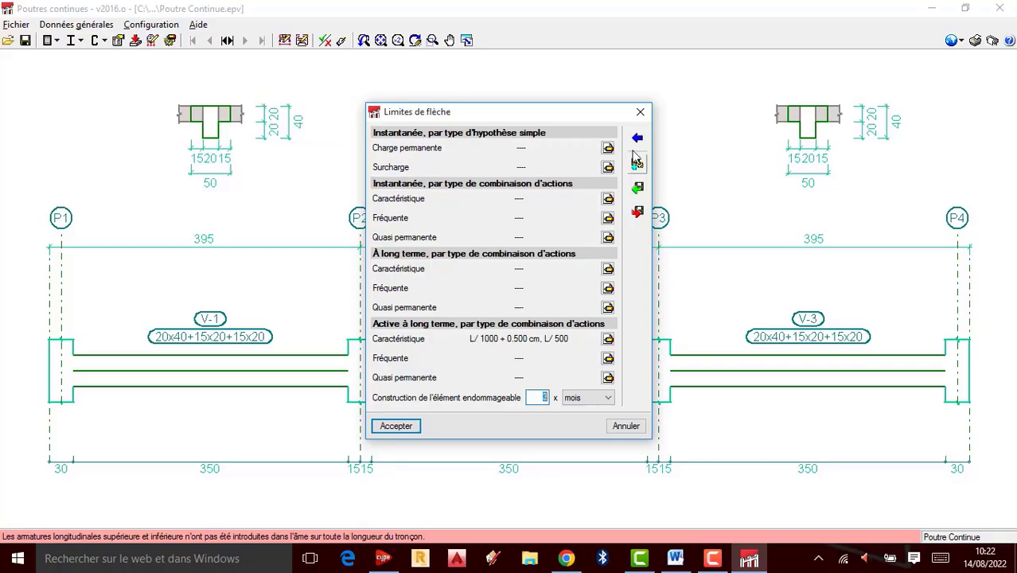
{"action": "left_click", "coordinate": [641, 117]}
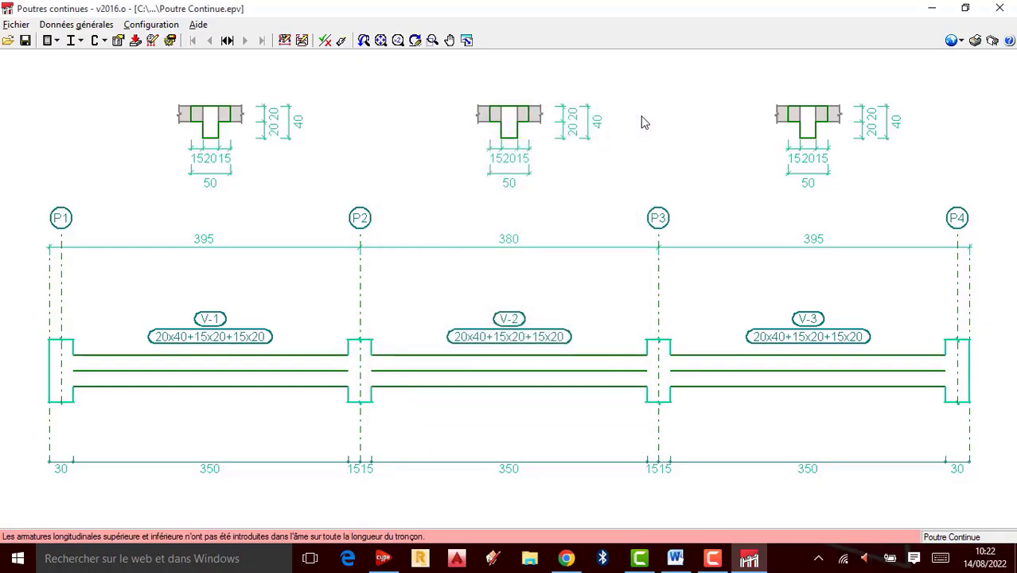
Review the steel waste percentage (Pertes) for concrete beams and close the settings.
{"action": "left_click", "coordinate": [72, 25]}
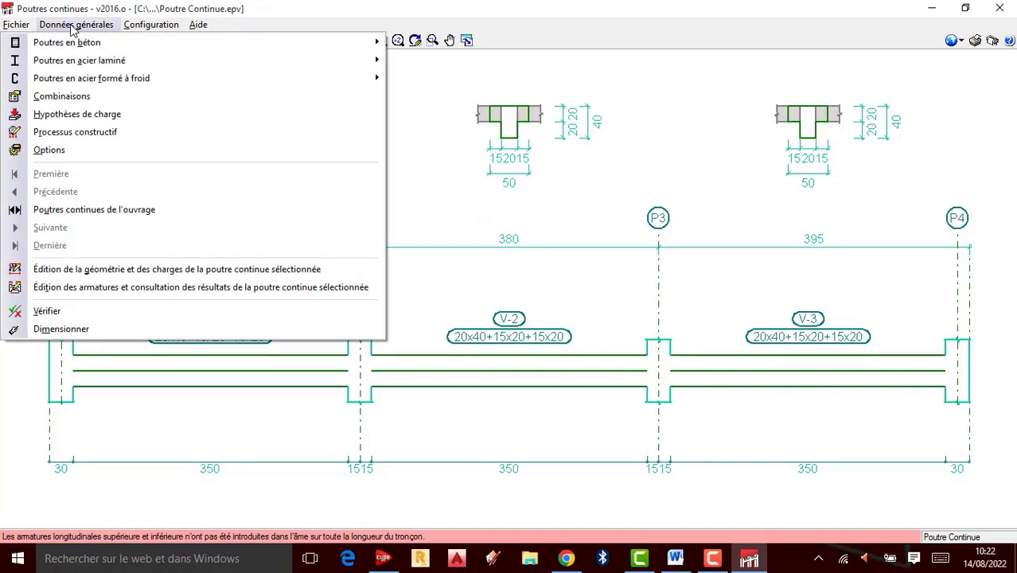
{"action": "mouse_move", "coordinate": [82, 41]}
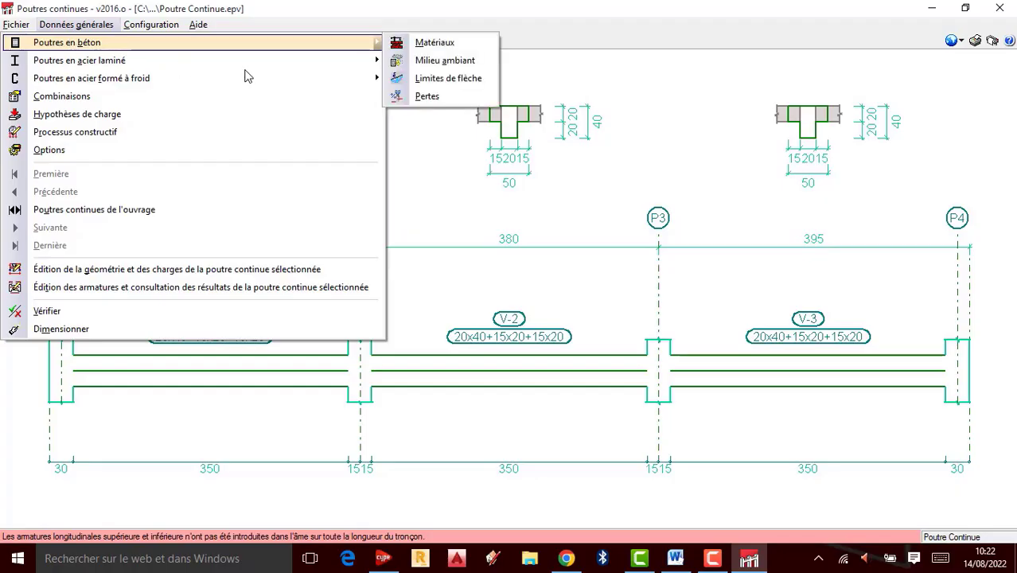
{"action": "left_click", "coordinate": [427, 96]}
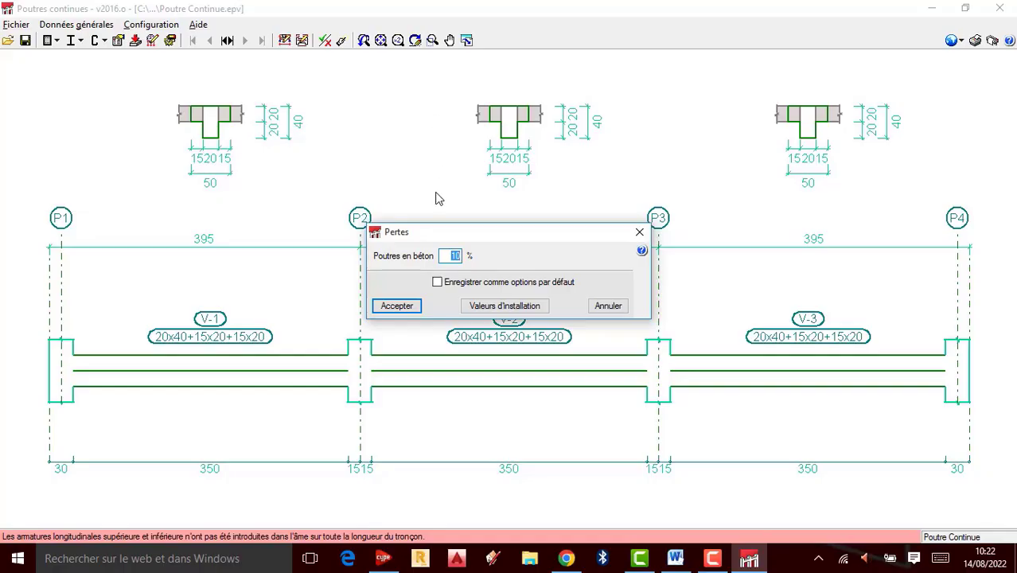
{"action": "left_click", "coordinate": [390, 302]}
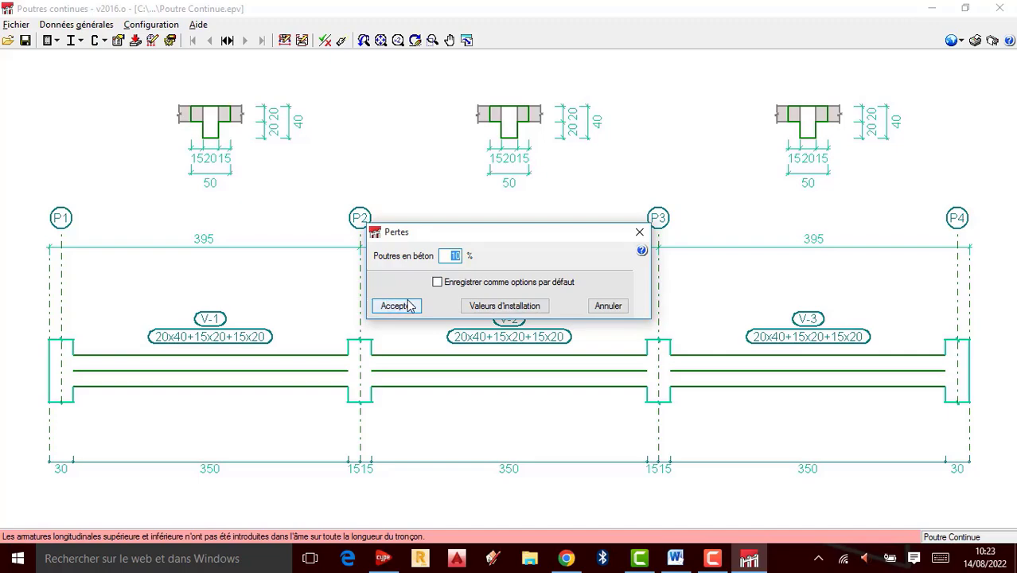
{"action": "left_click", "coordinate": [637, 233]}
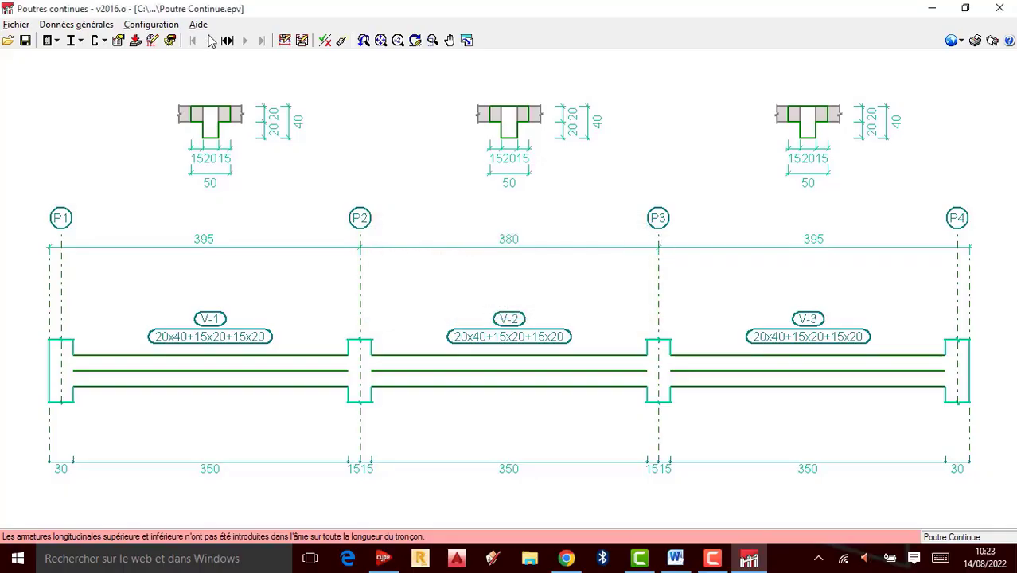
Review the rolled steel grade in the materials settings for rolled steel beams, and close them without changes.
{"action": "left_click", "coordinate": [84, 27]}
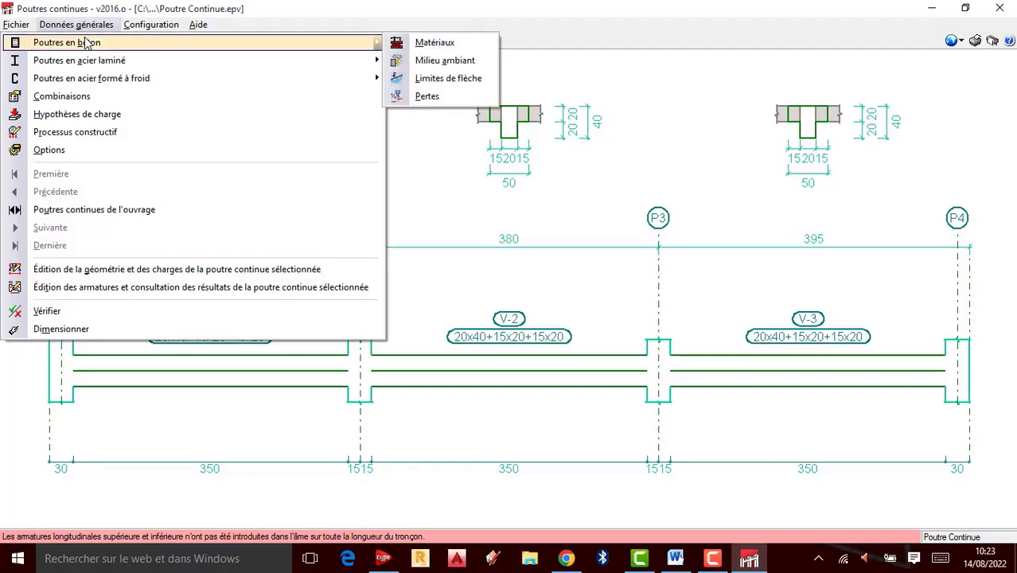
{"action": "mouse_move", "coordinate": [84, 64]}
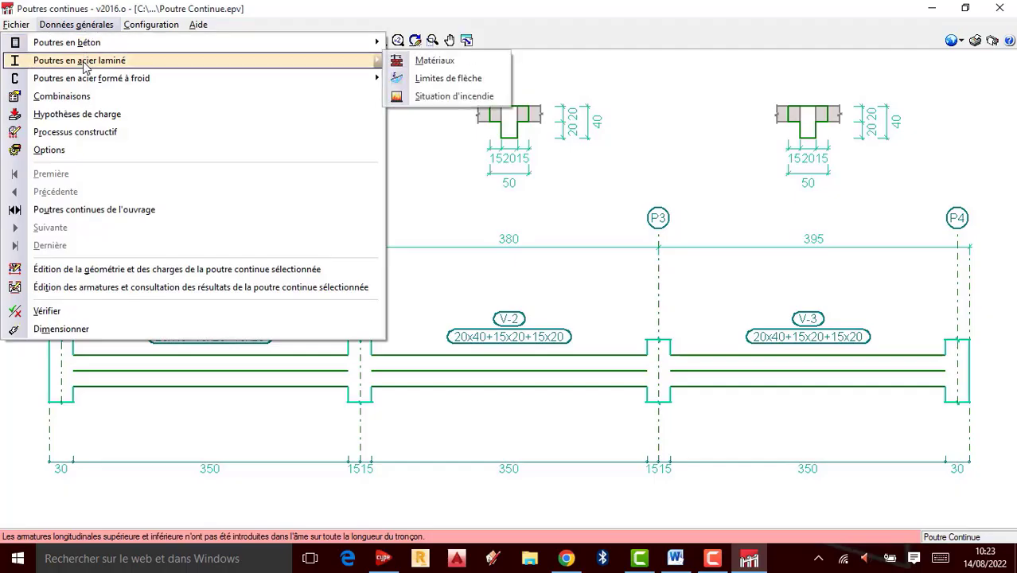
{"action": "left_click", "coordinate": [428, 64]}
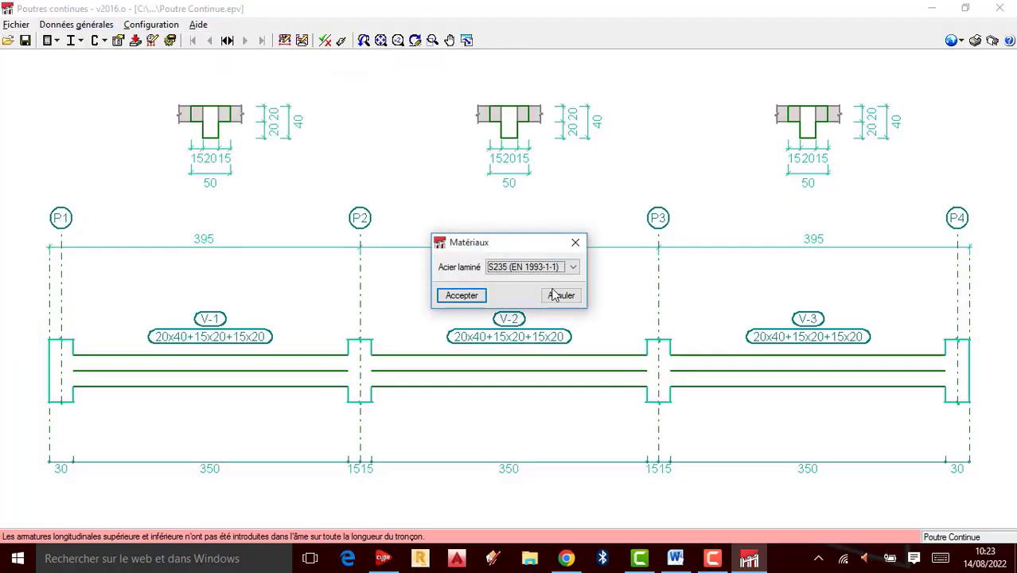
{"action": "left_click", "coordinate": [575, 242]}
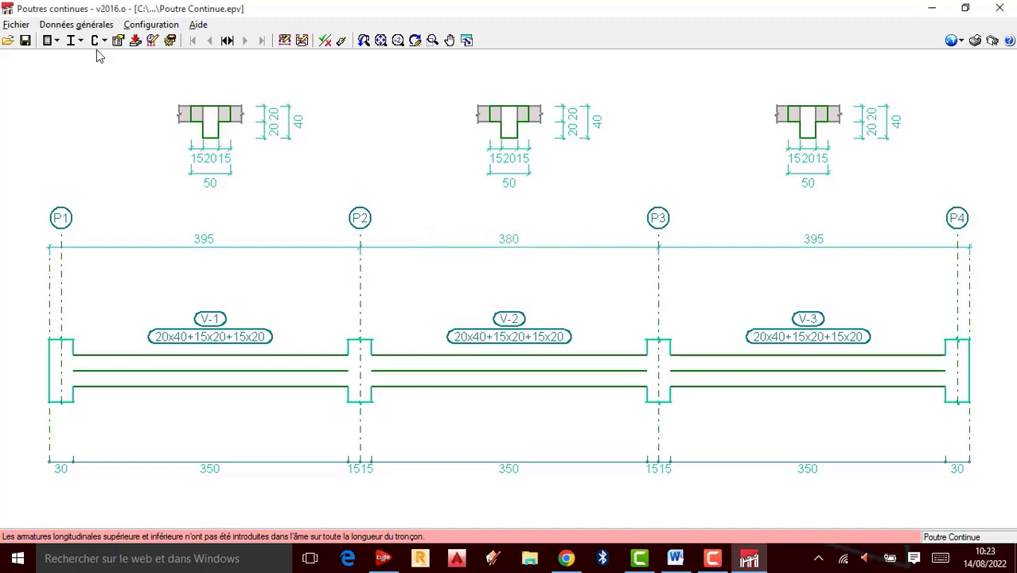
{"action": "left_click", "coordinate": [101, 28]}
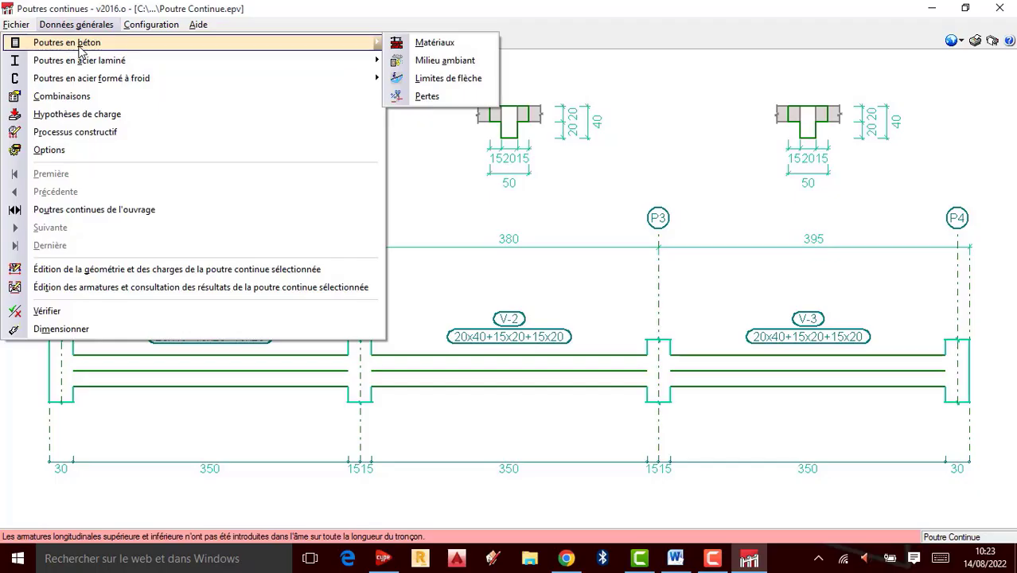
{"action": "mouse_move", "coordinate": [77, 83]}
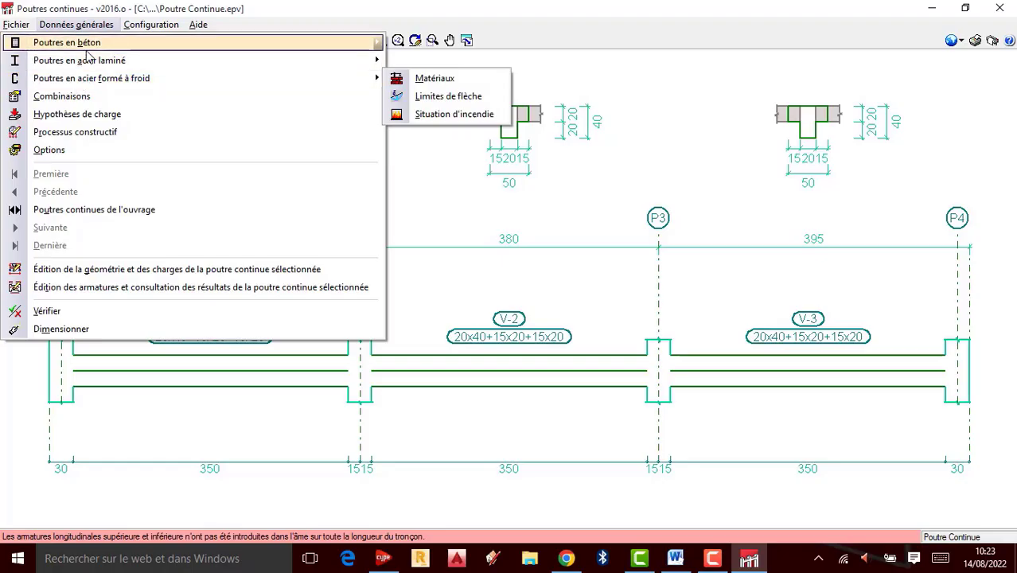
{"action": "left_click", "coordinate": [726, 560]}
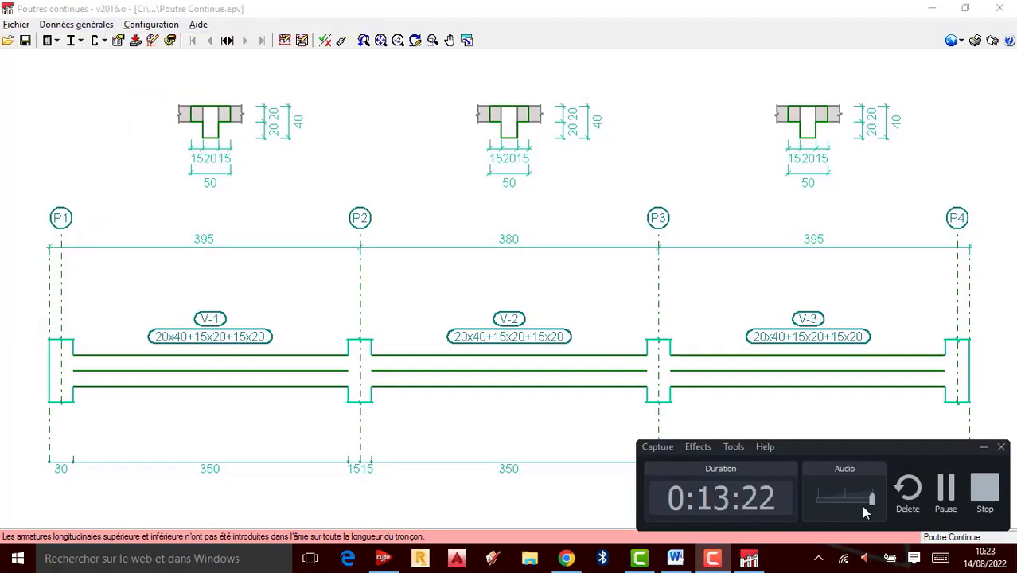
{"action": "left_click", "coordinate": [80, 104]}
Open the geometry and loads editor for the selected continuous beam, and view the first span's cross-section definition without changing it.
{"action": "left_click", "coordinate": [71, 24]}
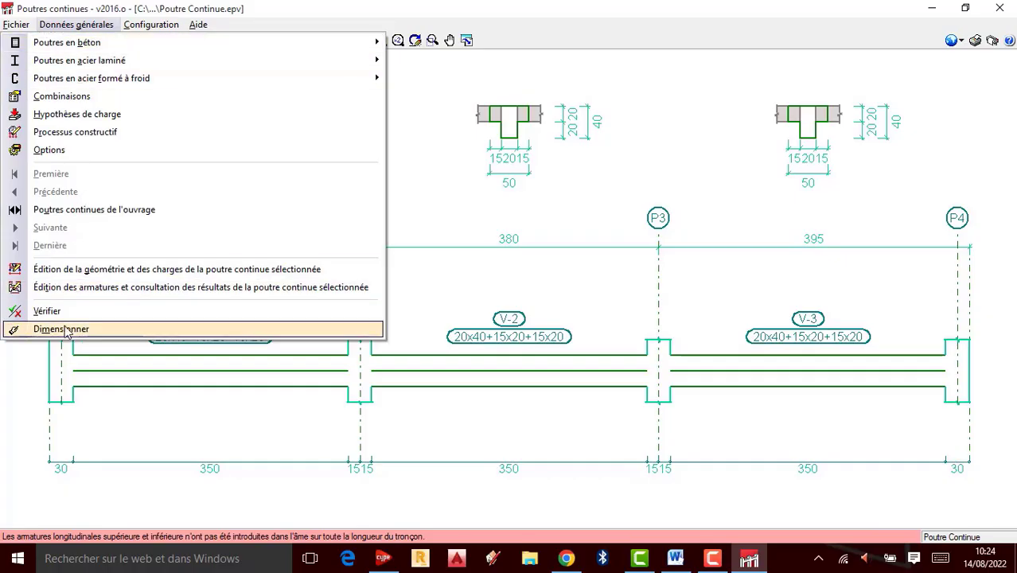
{"action": "mouse_move", "coordinate": [136, 67]}
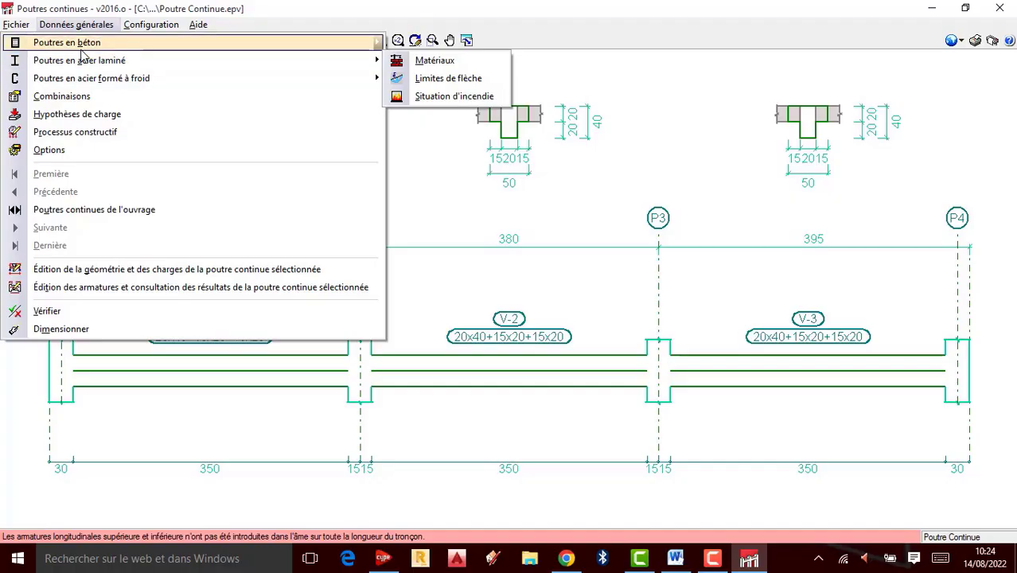
{"action": "mouse_move", "coordinate": [81, 48]}
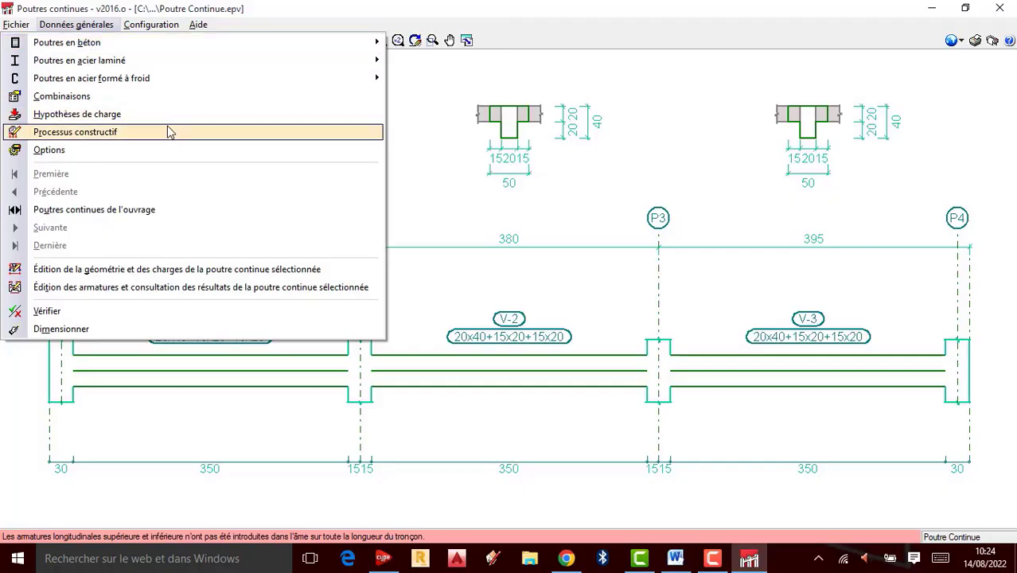
{"action": "left_click", "coordinate": [169, 271]}
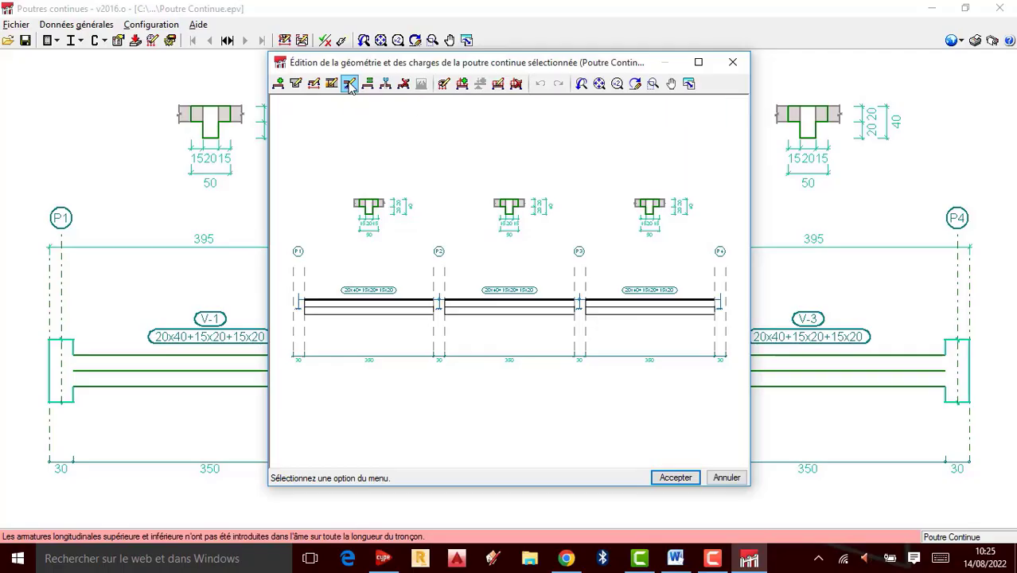
{"action": "mouse_move", "coordinate": [302, 313]}
{"action": "left_click", "coordinate": [297, 313]}
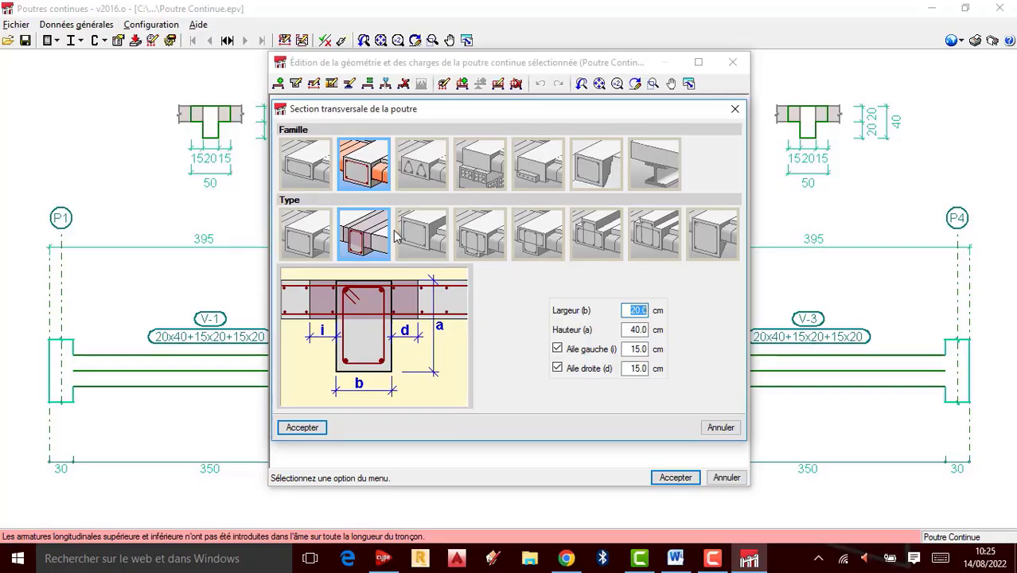
{"action": "left_click", "coordinate": [733, 109]}
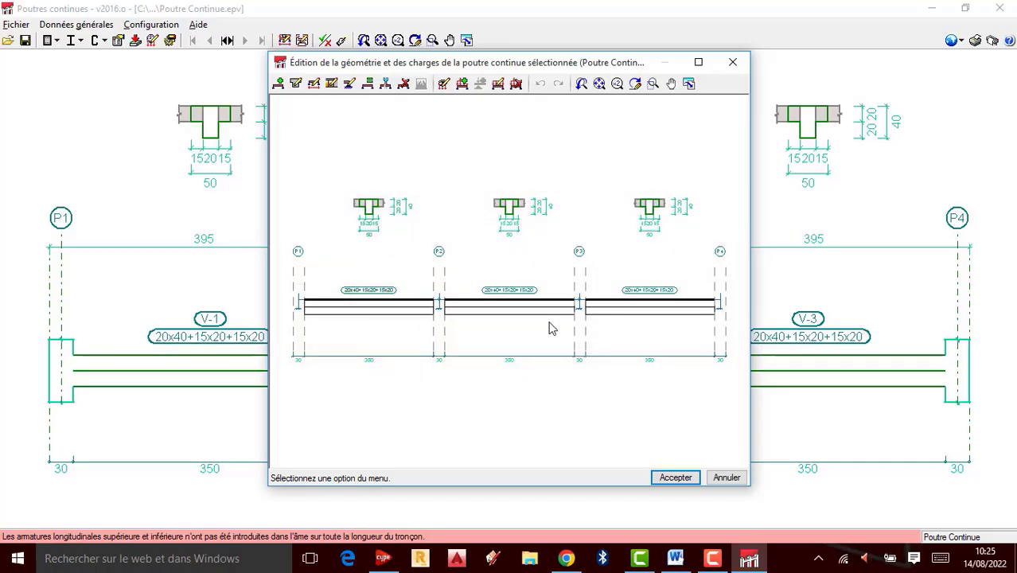
Define end node P1 as "Articulé", with the reference "Appui Articulé" and a node width of 20 cm.
{"action": "left_click", "coordinate": [349, 84]}
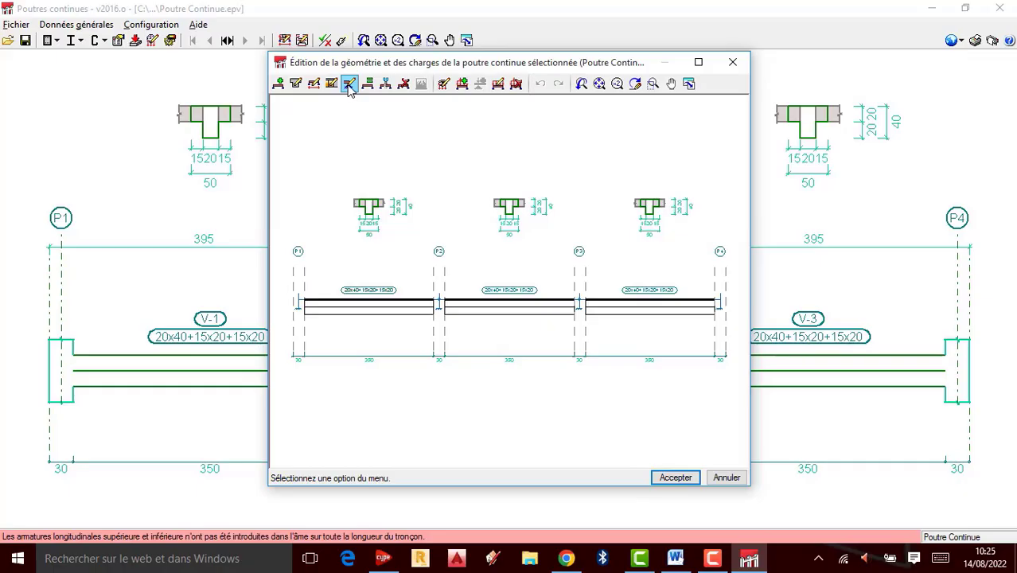
{"action": "left_click", "coordinate": [349, 84]}
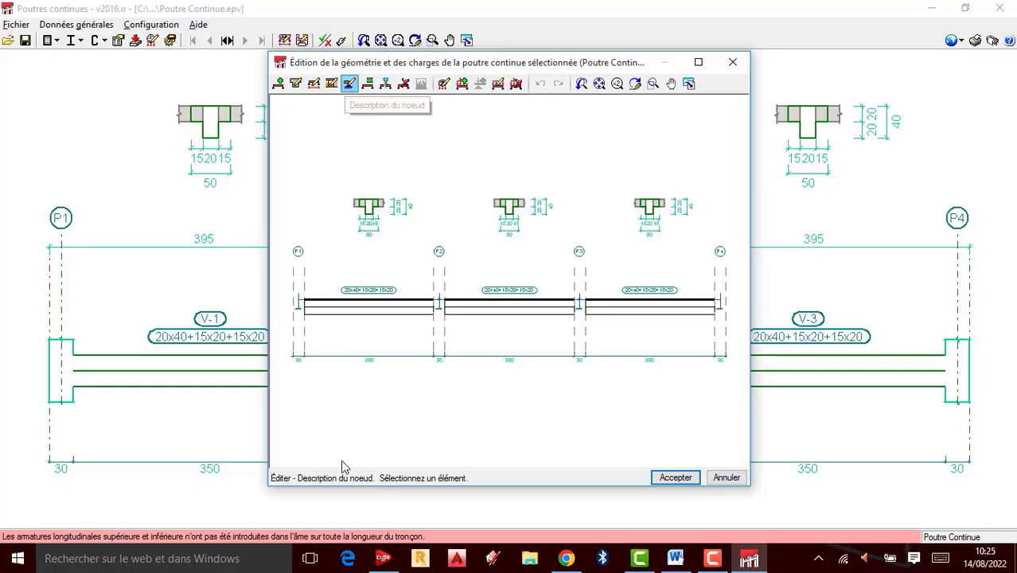
{"action": "mouse_move", "coordinate": [300, 311]}
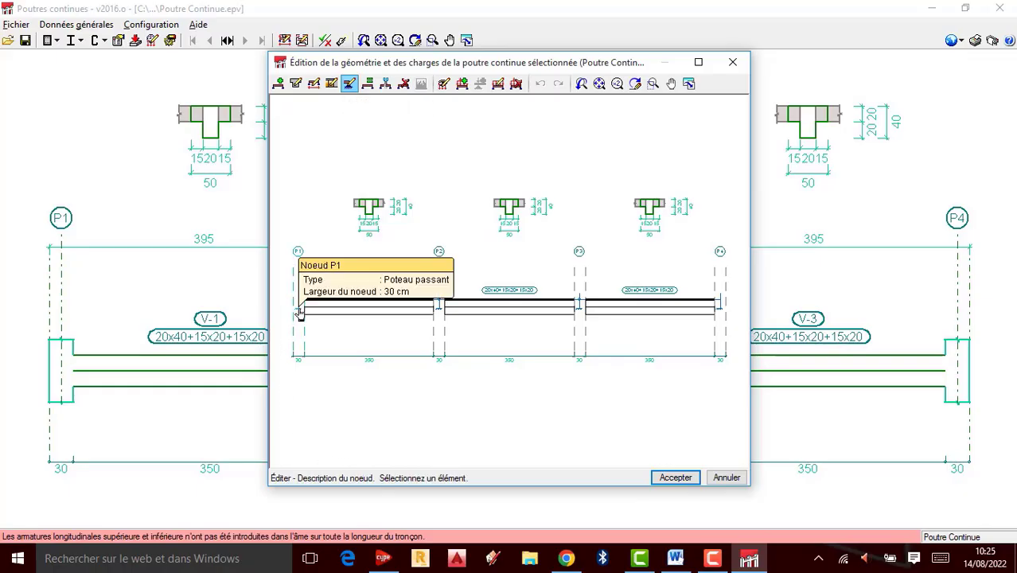
{"action": "left_click", "coordinate": [300, 311]}
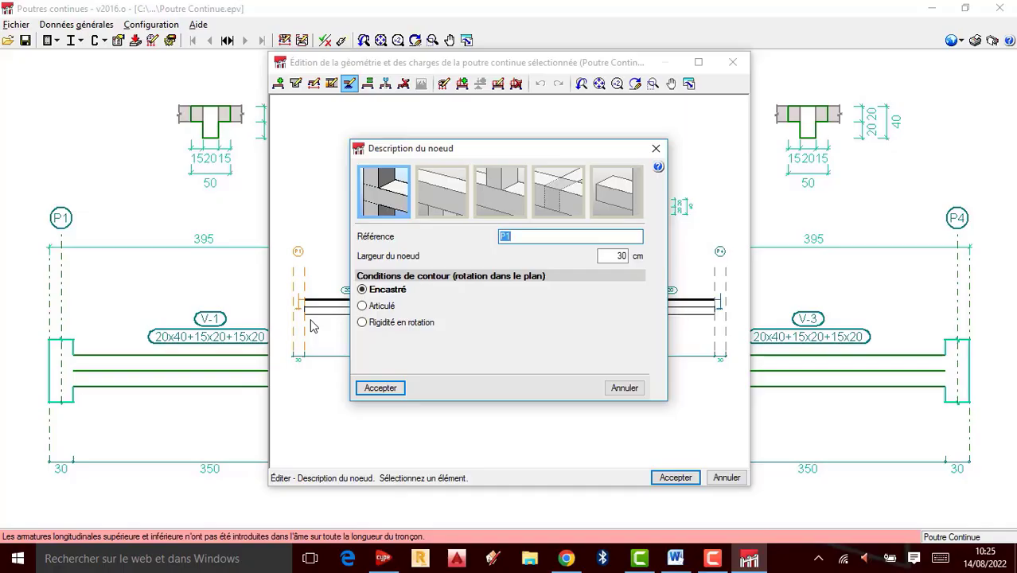
{"action": "left_click", "coordinate": [363, 307]}
{"action": "key", "text": "Tab"}
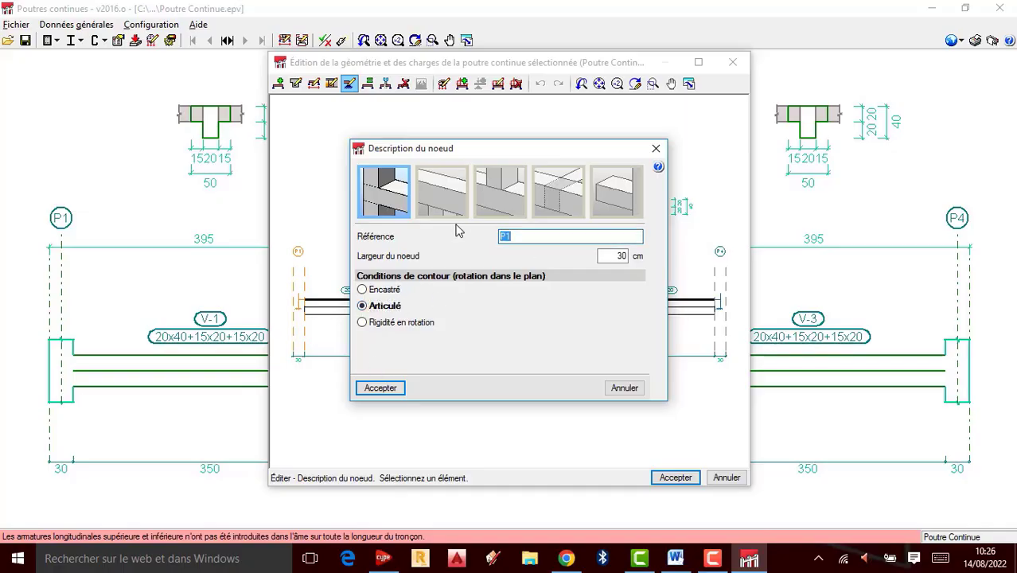
{"action": "type", "text": "Appui Articulé"}
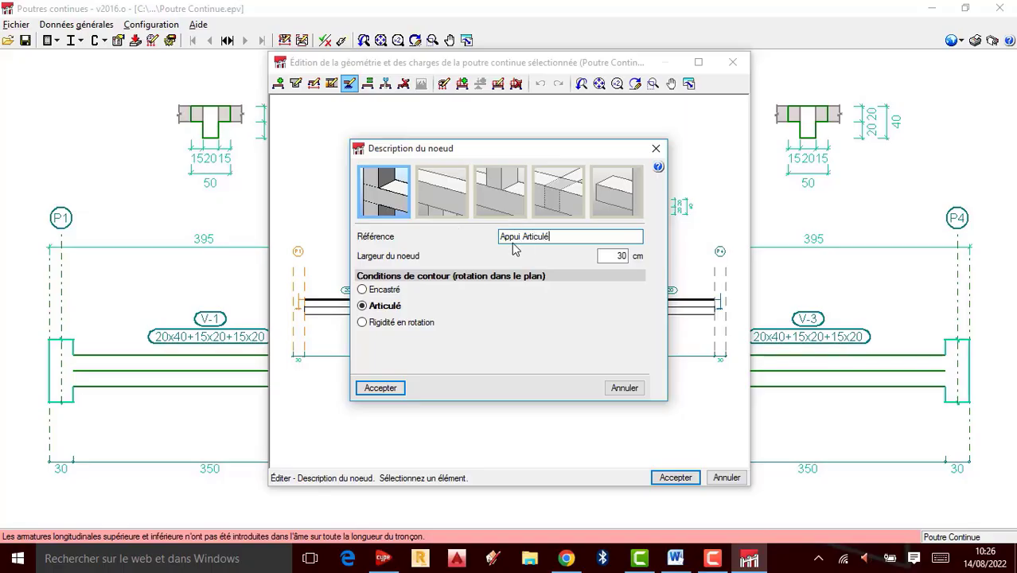
{"action": "left_click", "coordinate": [628, 255]}
{"action": "double_click", "coordinate": [629, 255]}
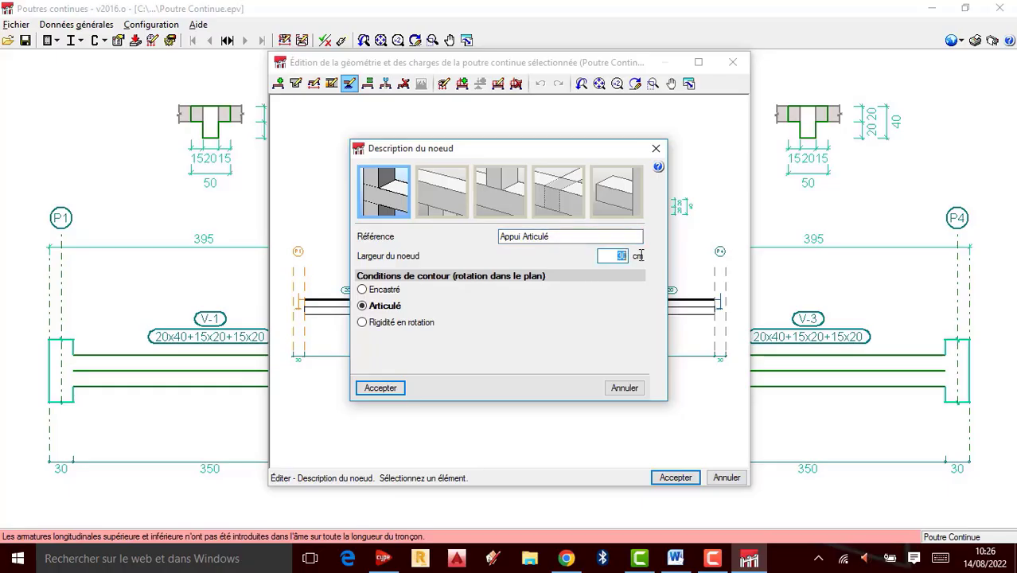
{"action": "type", "text": "20"}
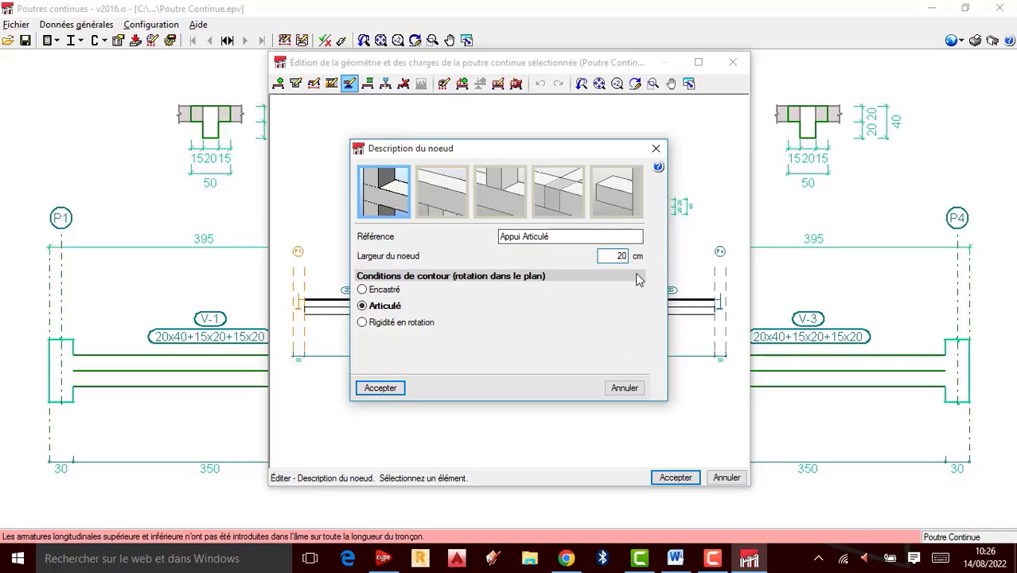
{"action": "left_click", "coordinate": [380, 388]}
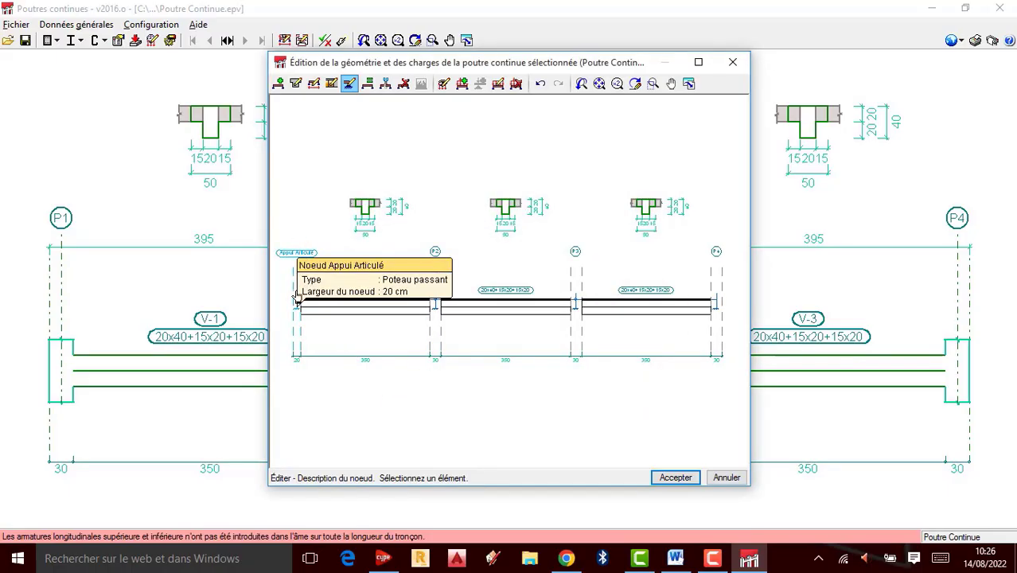
Maximize the geometry and loads editor and check the first support node on the beam drawing.
{"action": "scroll", "coordinate": [308, 263], "scroll_direction": "up", "scroll_amount": 1}
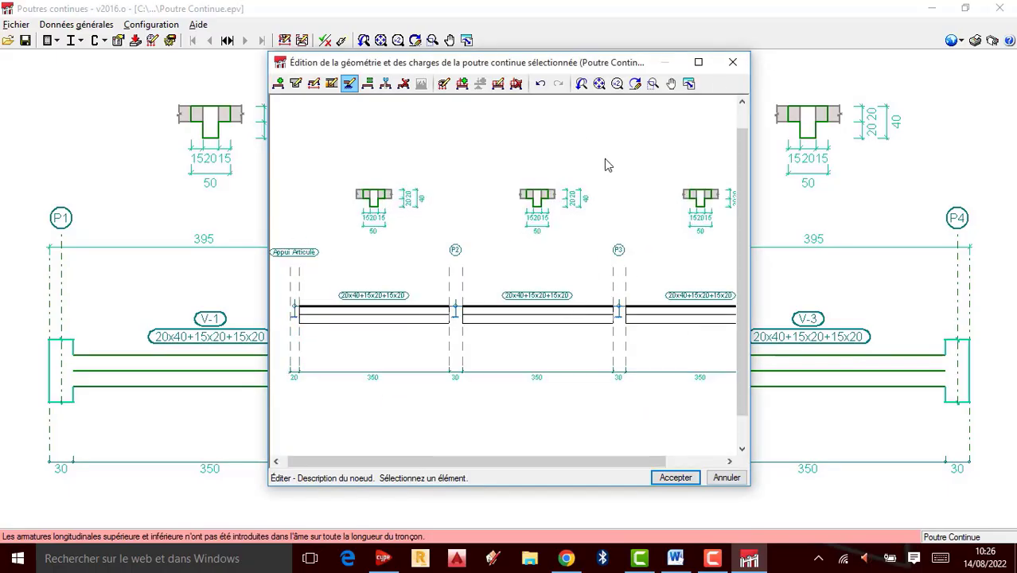
{"action": "left_click", "coordinate": [699, 62]}
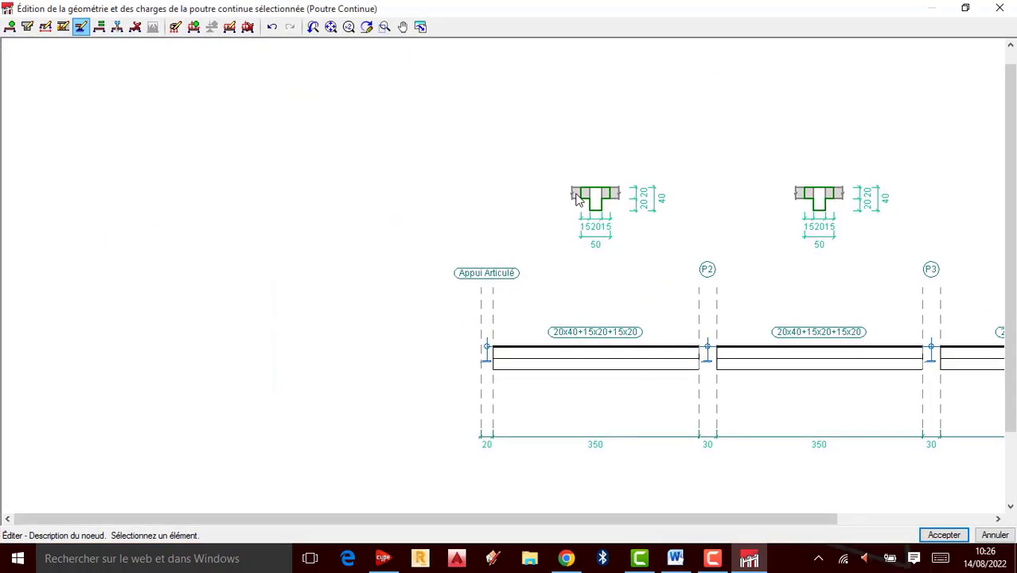
{"action": "scroll", "coordinate": [577, 284], "scroll_direction": "down", "scroll_amount": 2}
{"action": "scroll", "coordinate": [613, 362], "scroll_direction": "up", "scroll_amount": 2}
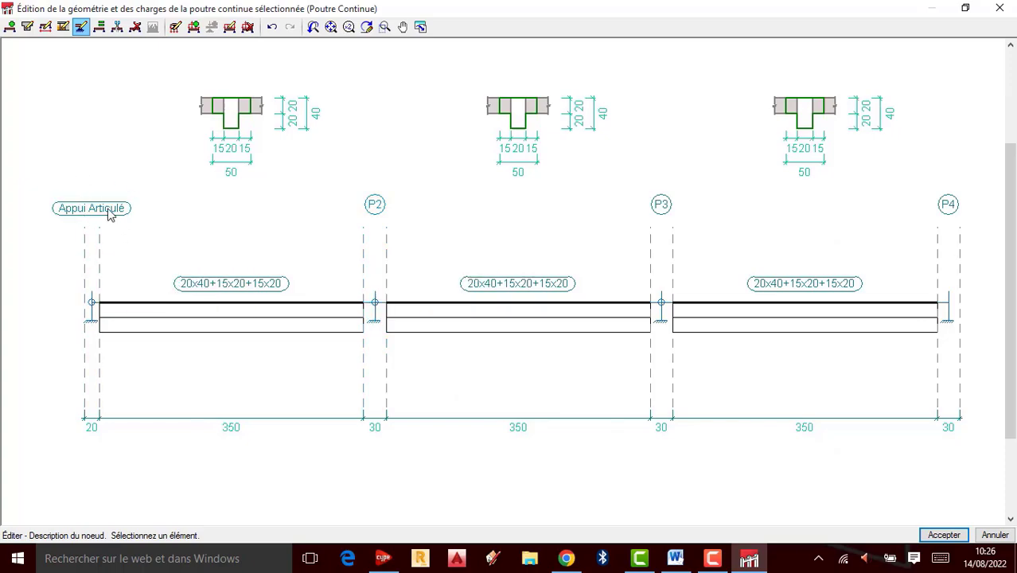
{"action": "mouse_move", "coordinate": [84, 238]}
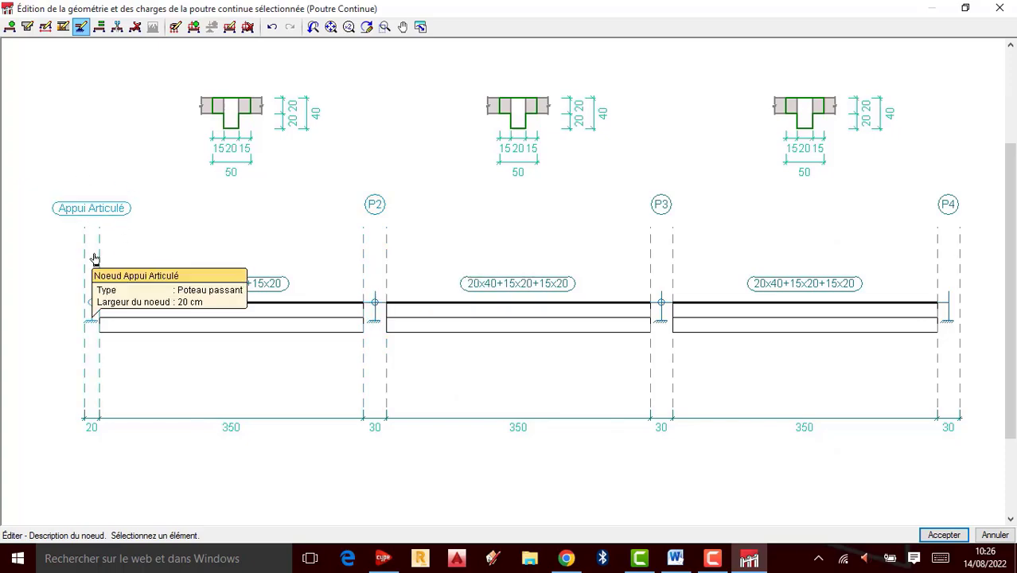
Set node P2's width to 20 cm and try to give it the reference "Appui Articulé".
{"action": "mouse_move", "coordinate": [372, 318]}
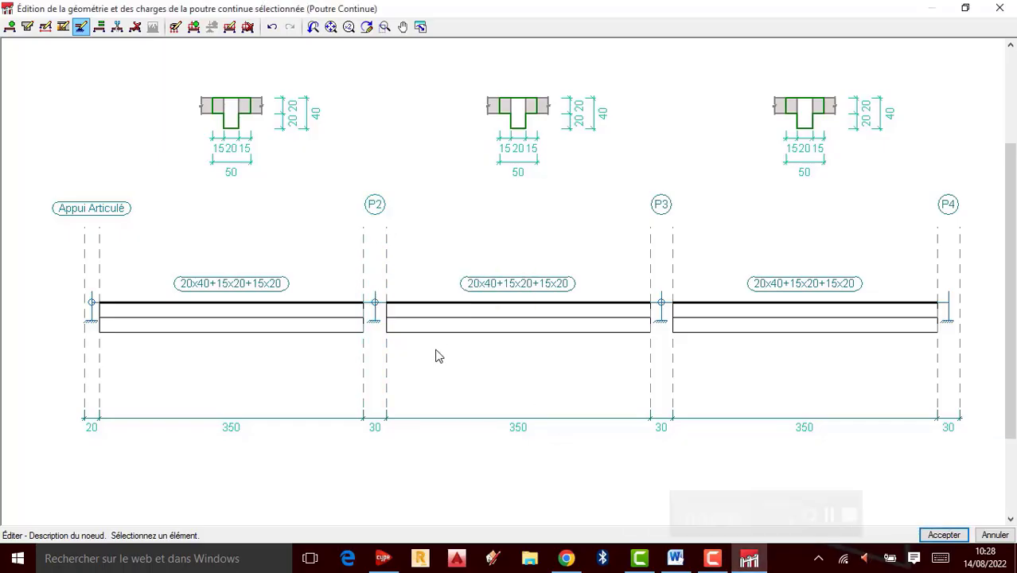
{"action": "left_click", "coordinate": [375, 321]}
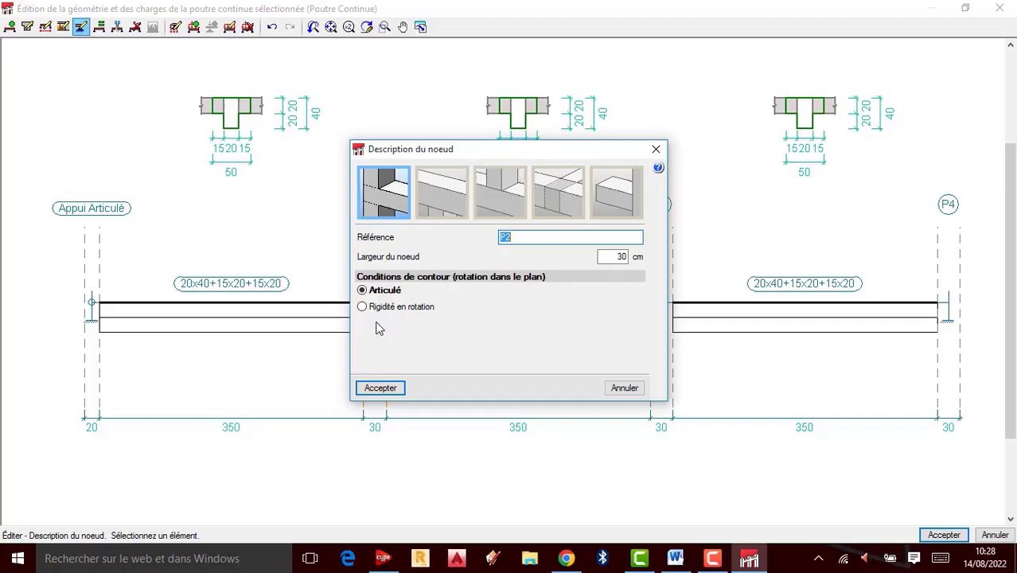
{"action": "type", "text": "APPUI"}
{"action": "key", "text": "BackSpace"}
{"action": "key", "text": "BackSpace"}
{"action": "key", "text": "BackSpace"}
{"action": "key", "text": "BackSpace"}
{"action": "type", "text": "ppui Articulé"}
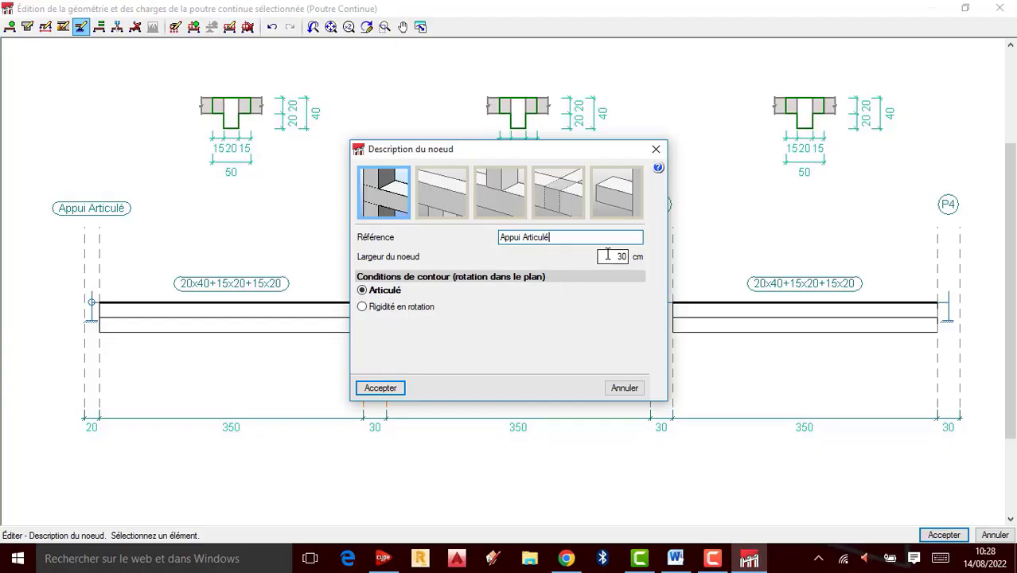
{"action": "left_click_drag", "start_coordinate": [602, 256], "coordinate": [671, 257]}
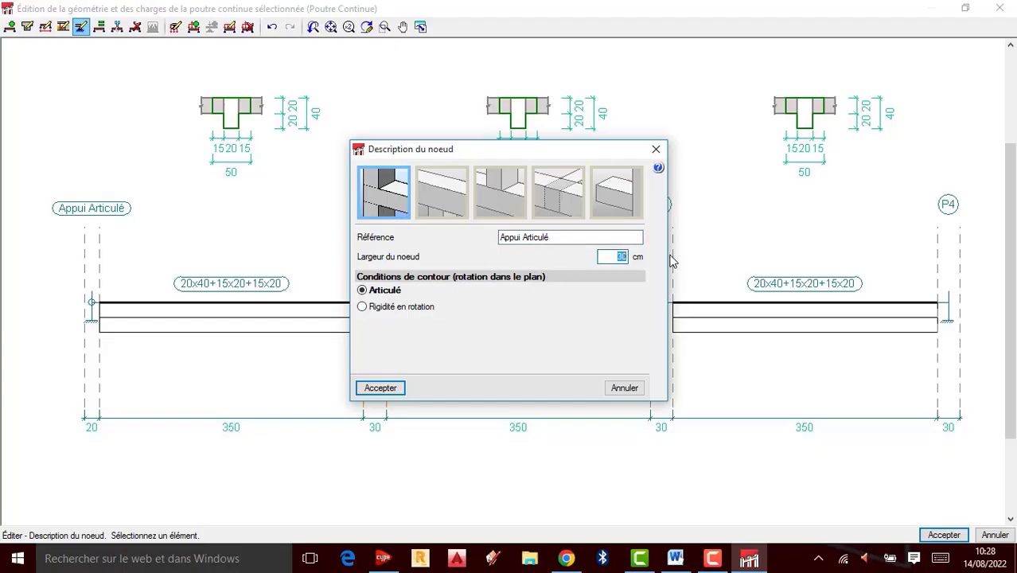
{"action": "type", "text": "20"}
{"action": "left_click", "coordinate": [385, 391]}
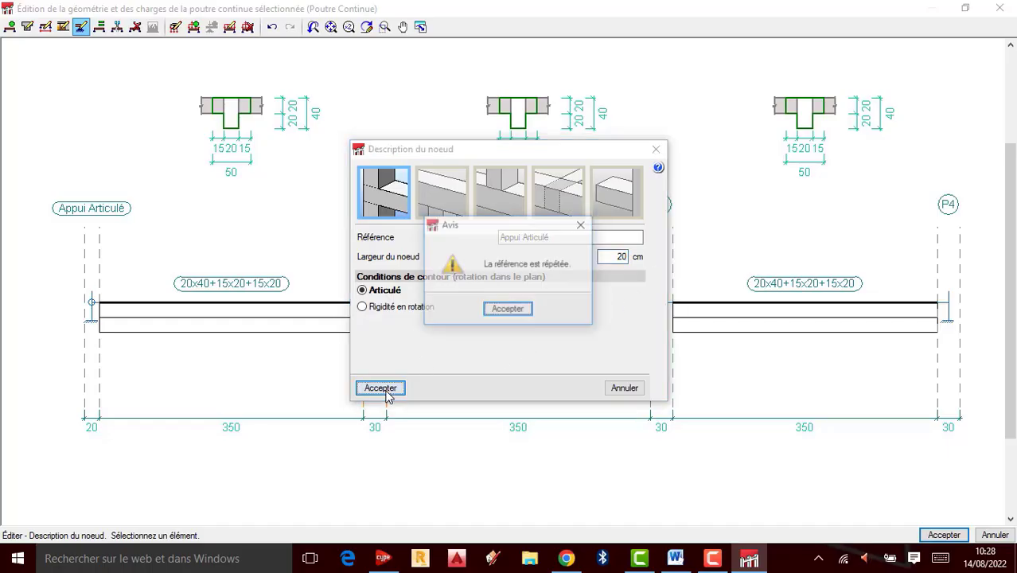
{"action": "left_click", "coordinate": [523, 312]}
Change the second node's reference to "Appui Articulé 02" and accept its description.
{"action": "left_click", "coordinate": [556, 242]}
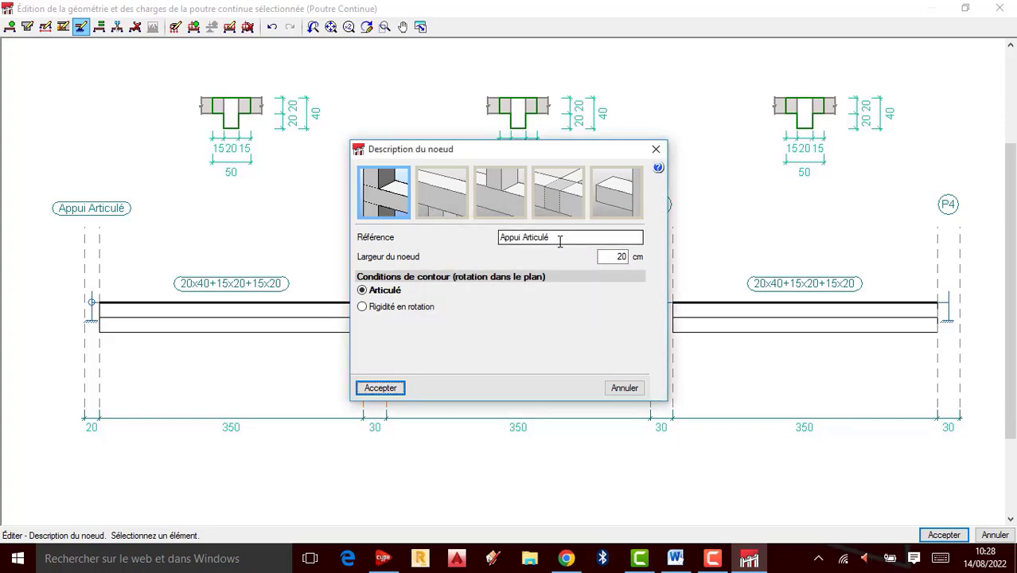
{"action": "left_click", "coordinate": [560, 240]}
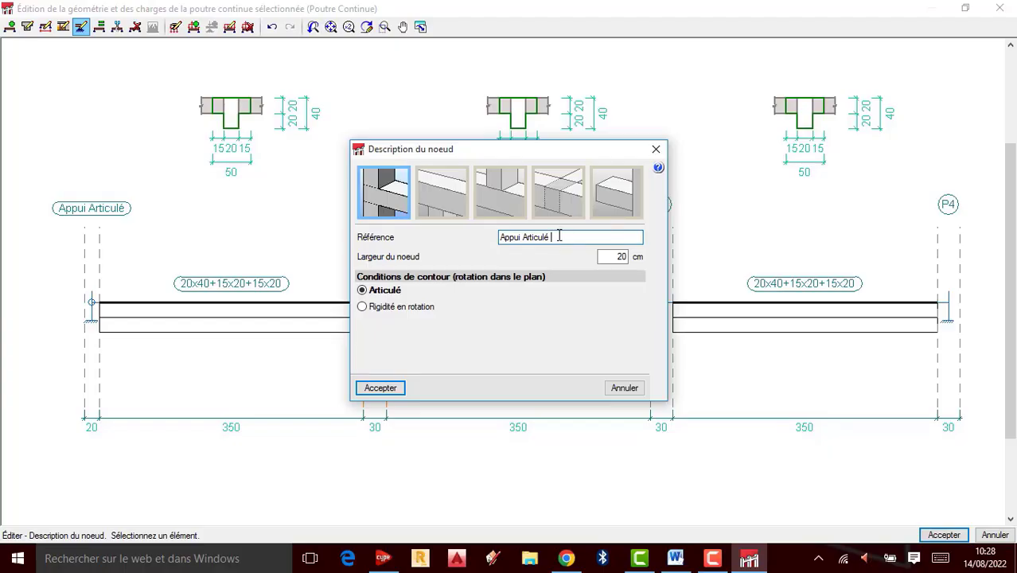
{"action": "type", "text": "02"}
{"action": "left_click", "coordinate": [381, 389]}
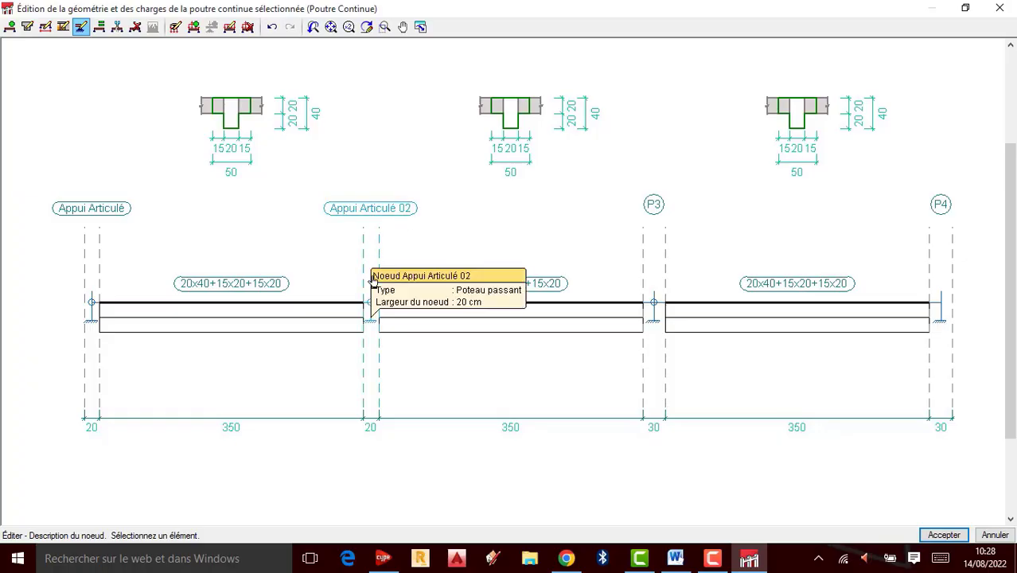
Give node P3 the reference "Appui Articulé 03" and a node width of 20 cm.
{"action": "left_click", "coordinate": [653, 331]}
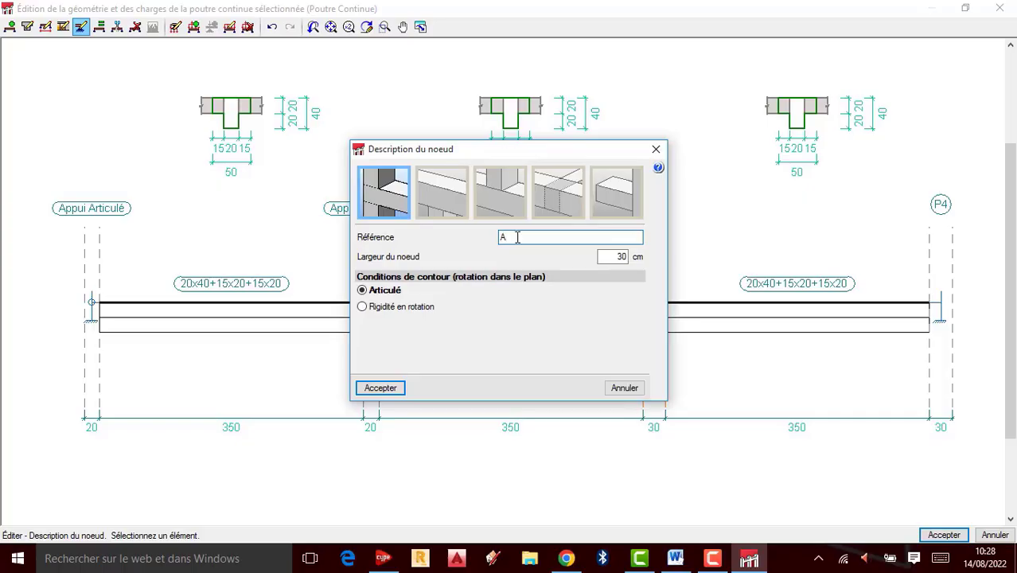
{"action": "type", "text": "ppui Articulé 03"}
{"action": "double_click", "coordinate": [614, 256]}
{"action": "type", "text": "20"}
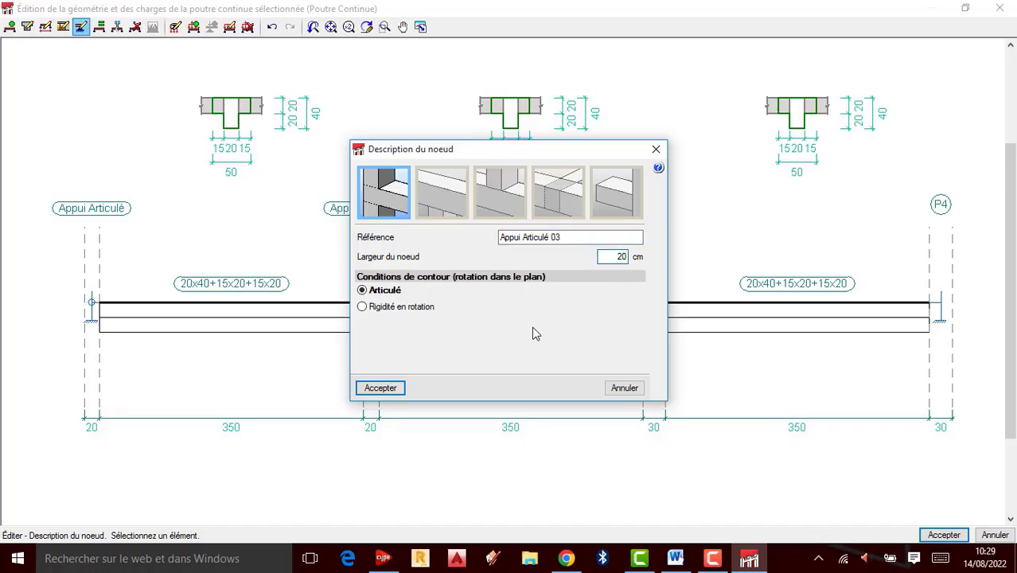
{"action": "left_click", "coordinate": [387, 387]}
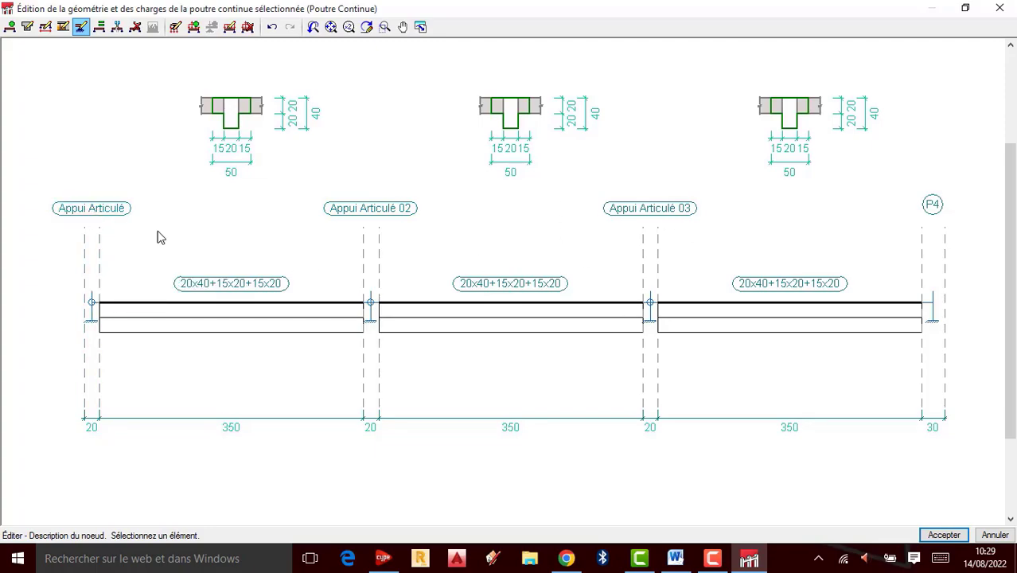
Change the first support node's reference to "Appui Articulé 01".
{"action": "left_click", "coordinate": [91, 311]}
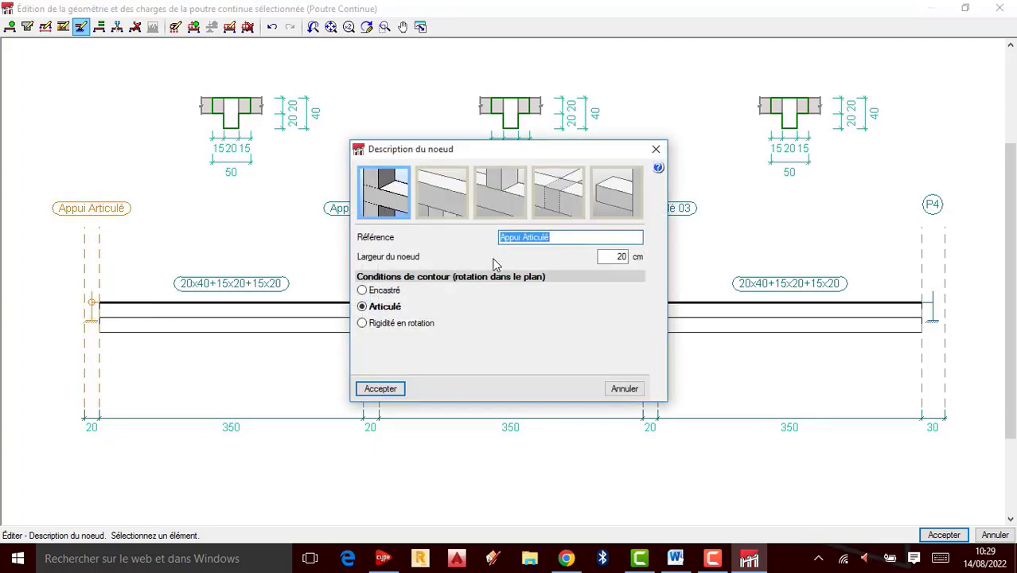
{"action": "left_click", "coordinate": [573, 237]}
{"action": "type", "text": "01"}
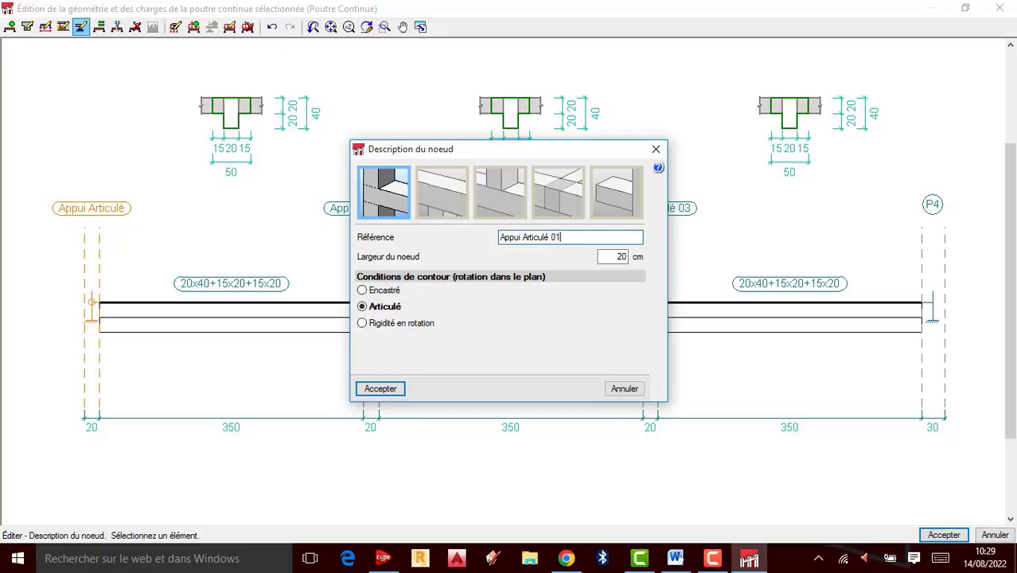
{"action": "left_click", "coordinate": [384, 389]}
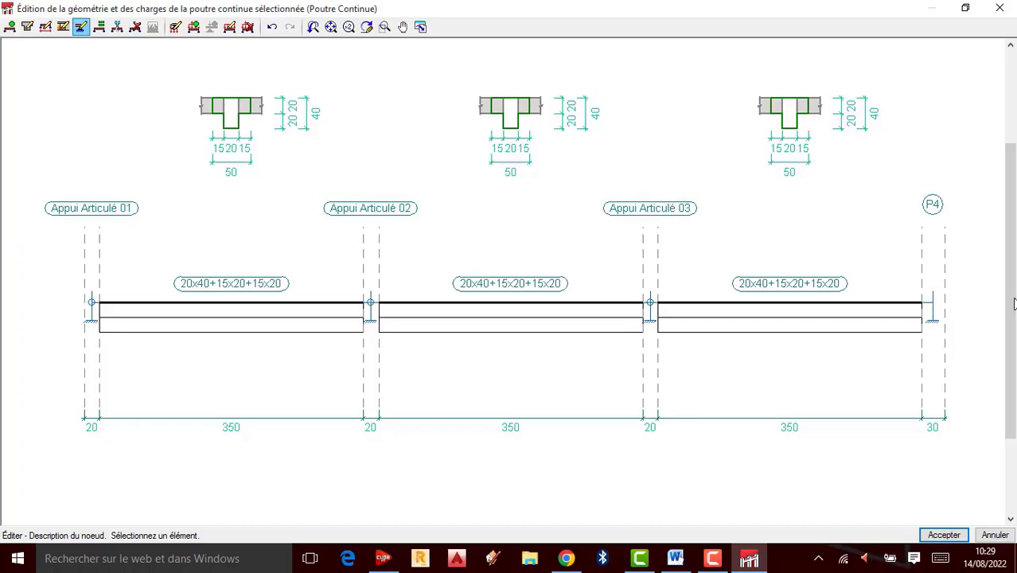
Check the node descriptions of P4, the second support and the third support without changing them.
{"action": "left_click", "coordinate": [931, 319]}
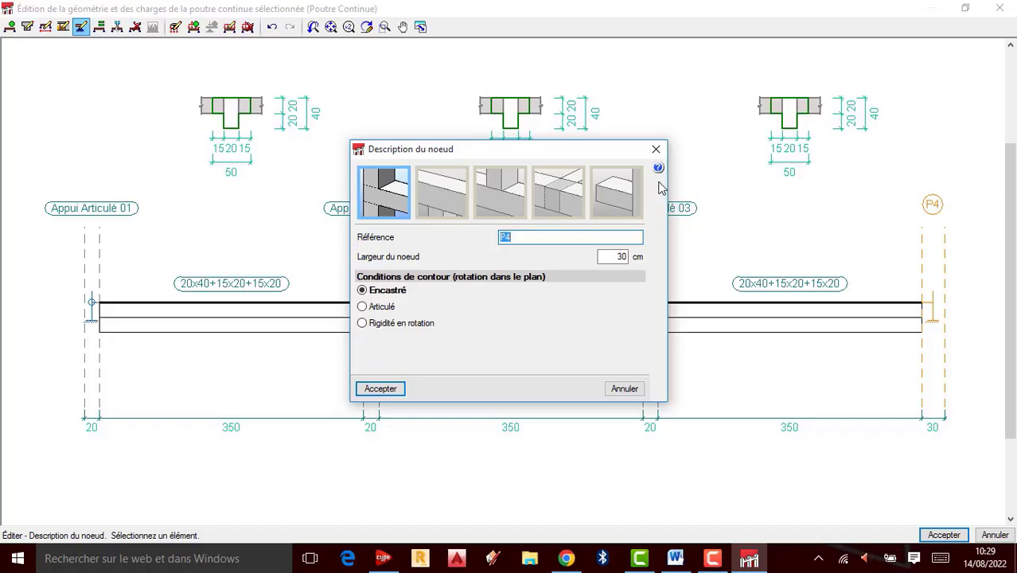
{"action": "left_click", "coordinate": [655, 149]}
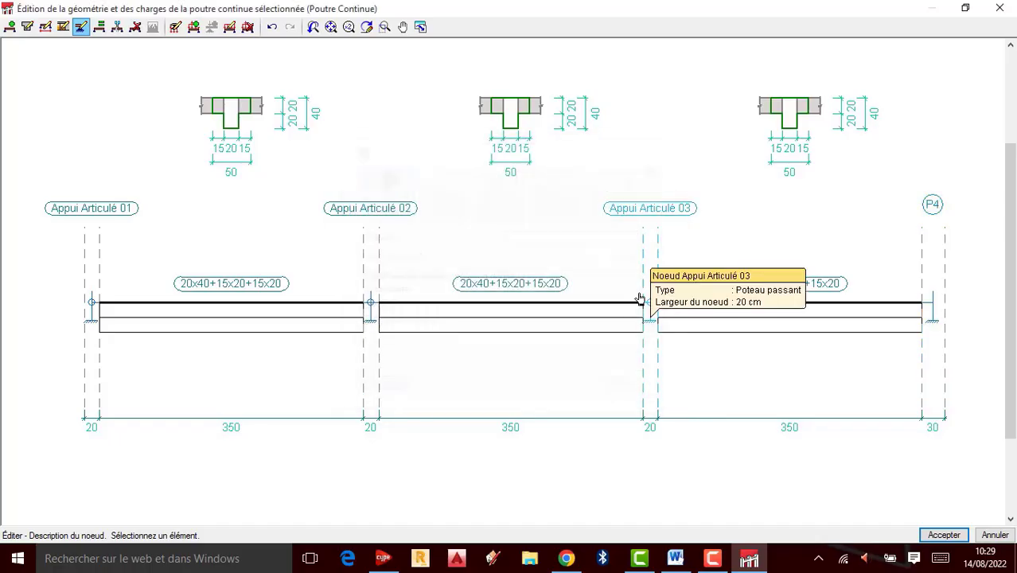
{"action": "left_click", "coordinate": [371, 318]}
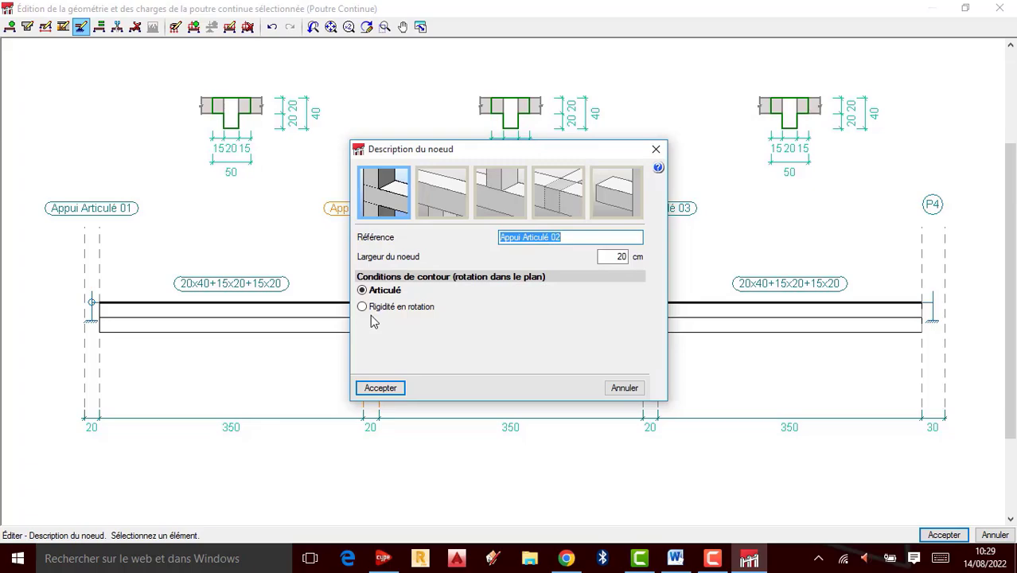
{"action": "left_click", "coordinate": [656, 149]}
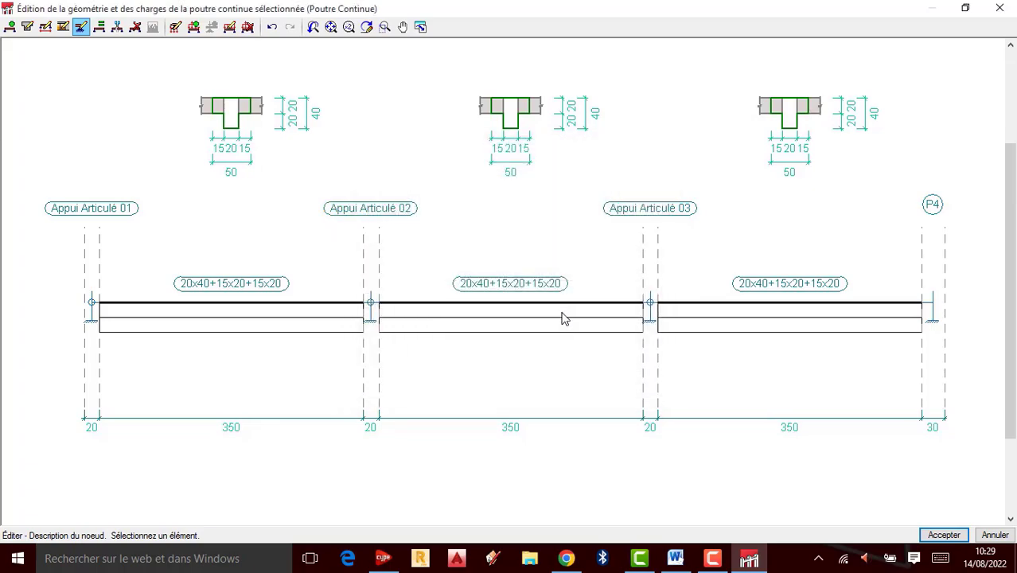
{"action": "left_click", "coordinate": [654, 316]}
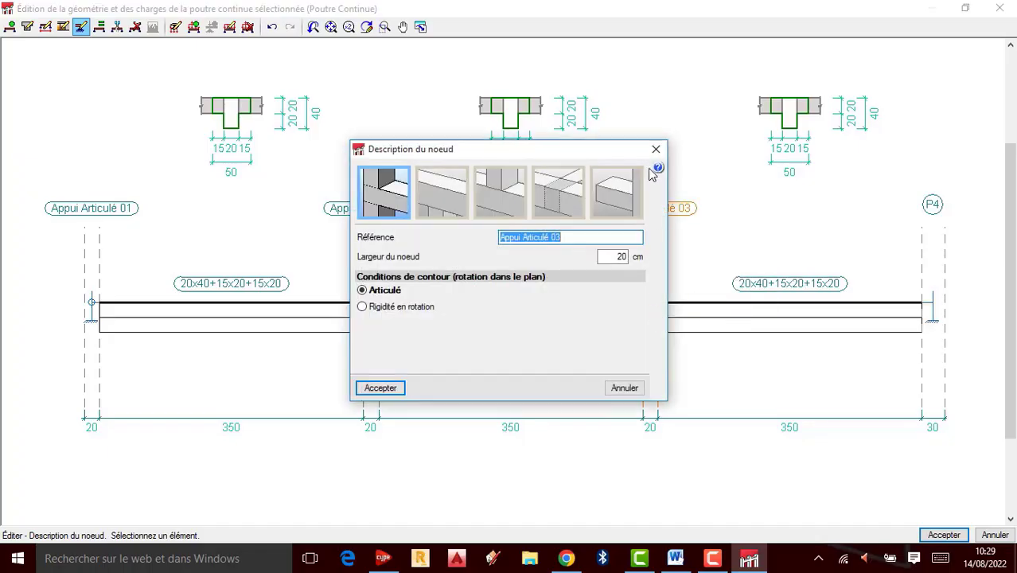
{"action": "left_click", "coordinate": [655, 149]}
{"action": "left_click", "coordinate": [939, 316]}
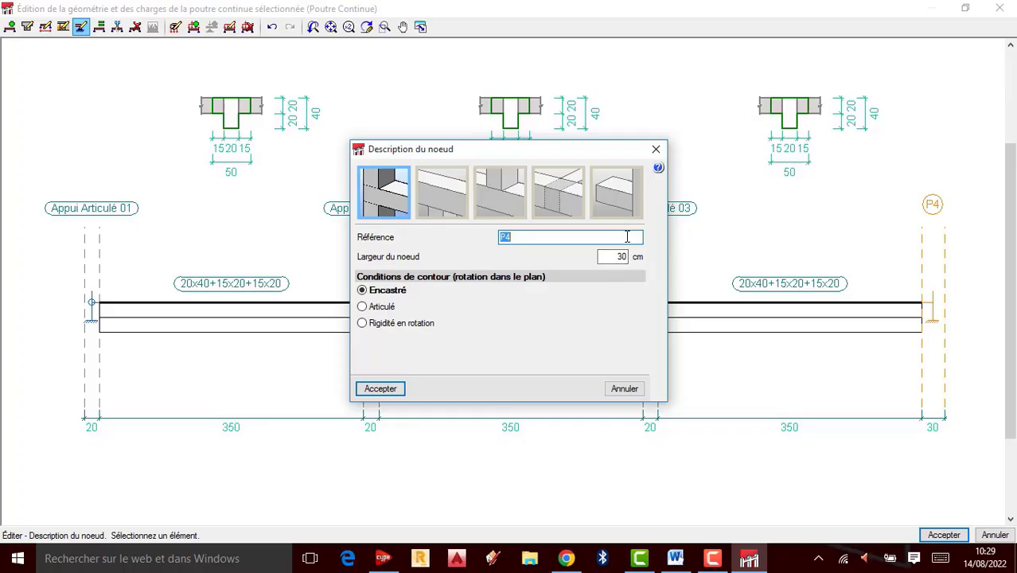
{"action": "type", "text": "Appui Encastré"}
{"action": "left_click", "coordinate": [625, 256]}
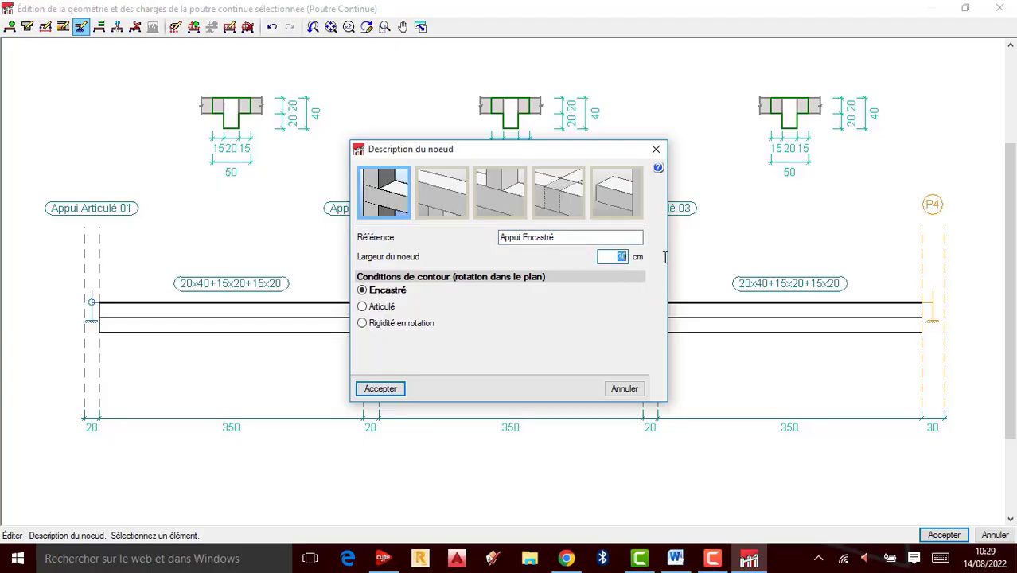
{"action": "type", "text": "40"}
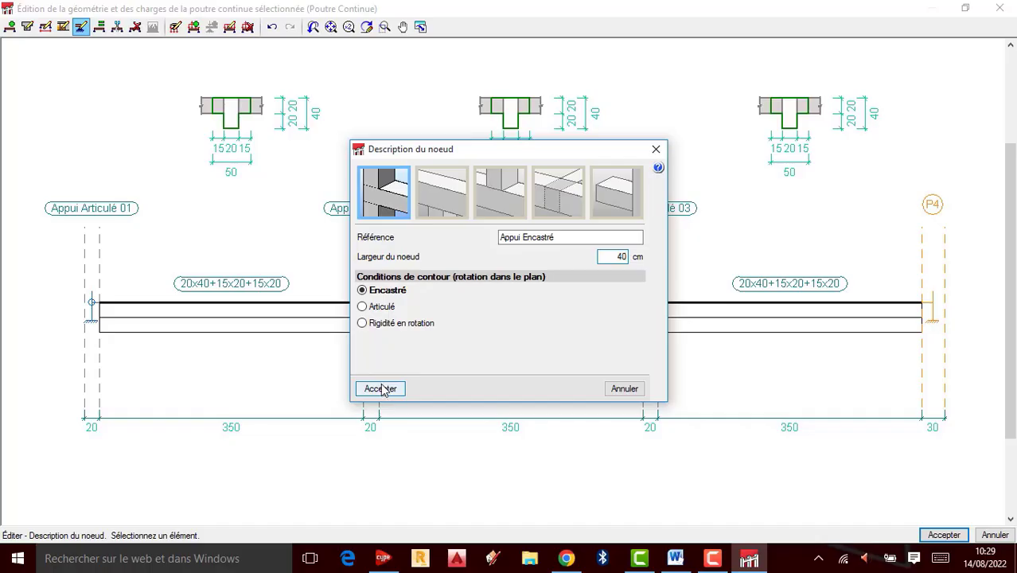
{"action": "left_click", "coordinate": [656, 150]}
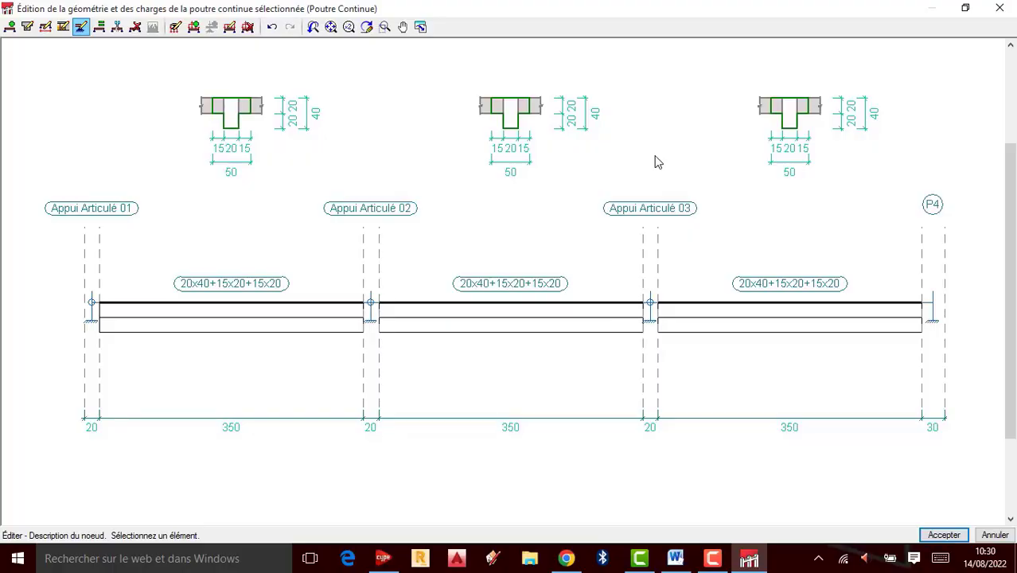
Compare the available node types and their boundary conditions in the second support's description, without keeping any change.
{"action": "left_click", "coordinate": [368, 315]}
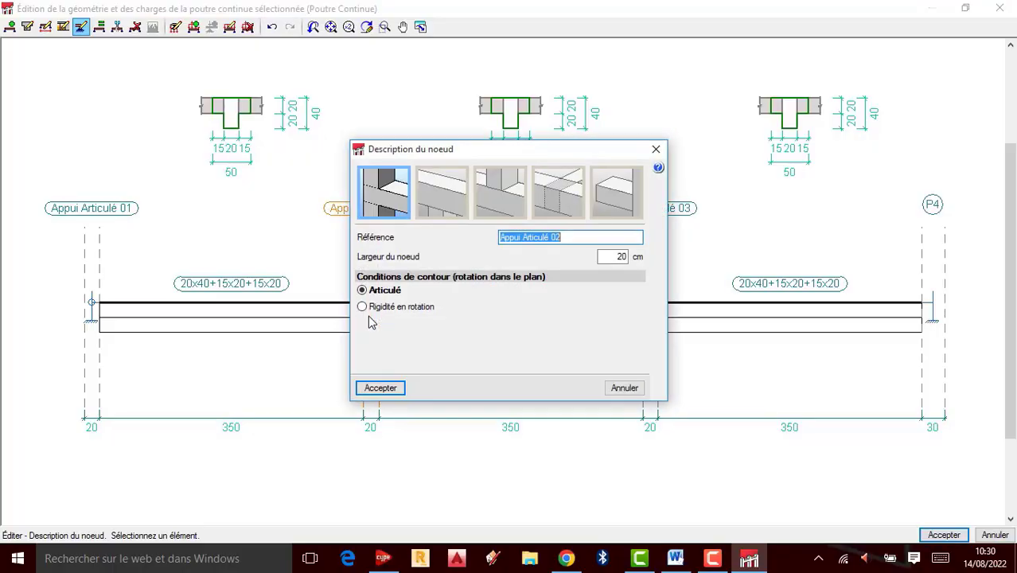
{"action": "left_click", "coordinate": [440, 189]}
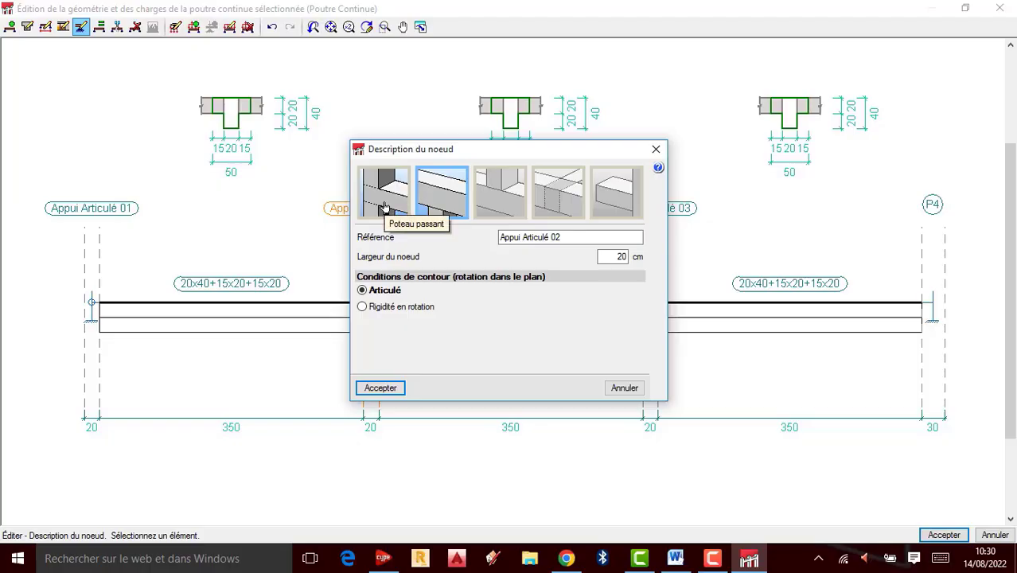
{"action": "left_click", "coordinate": [493, 208]}
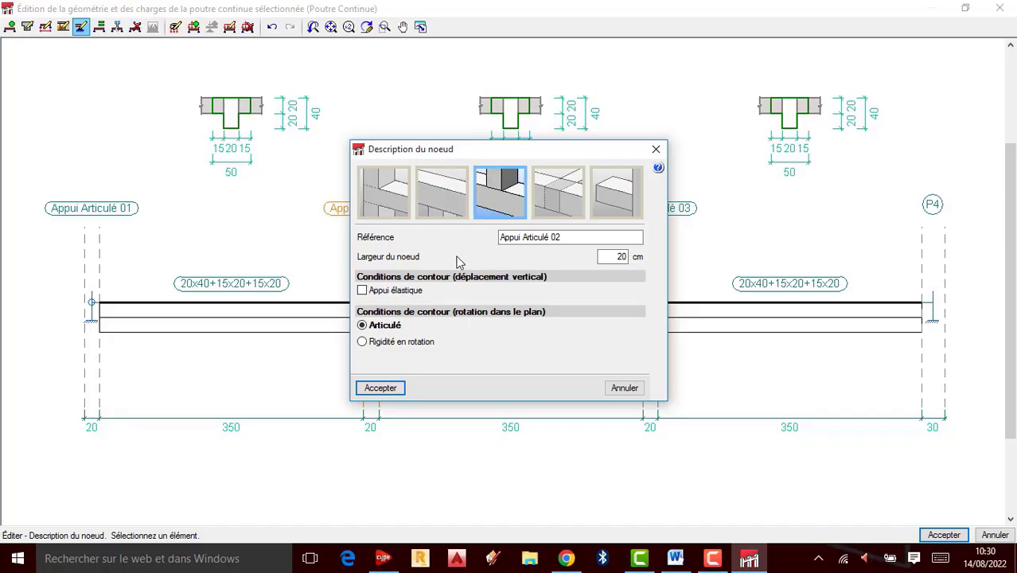
{"action": "left_click", "coordinate": [443, 210]}
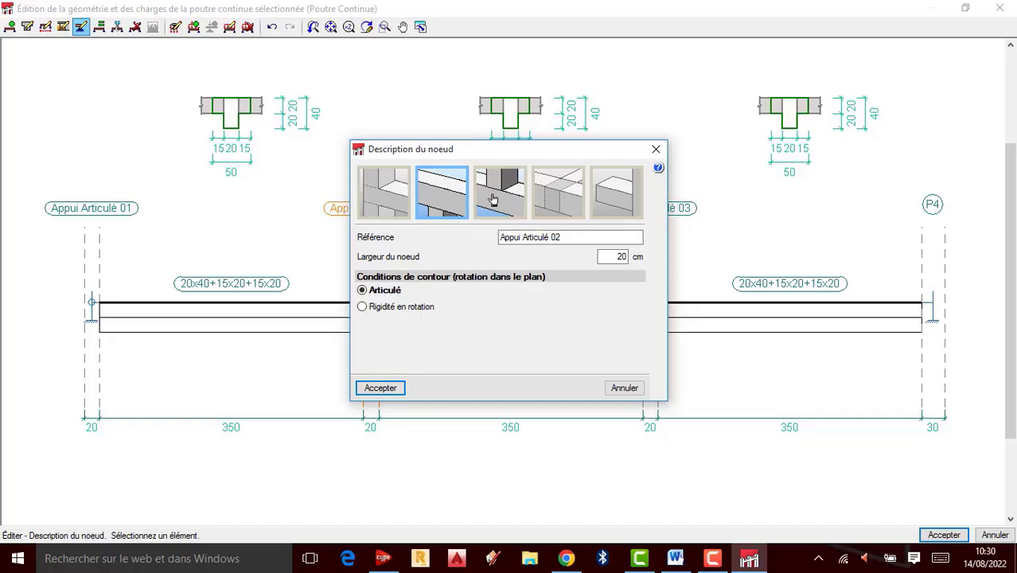
{"action": "left_click", "coordinate": [656, 149]}
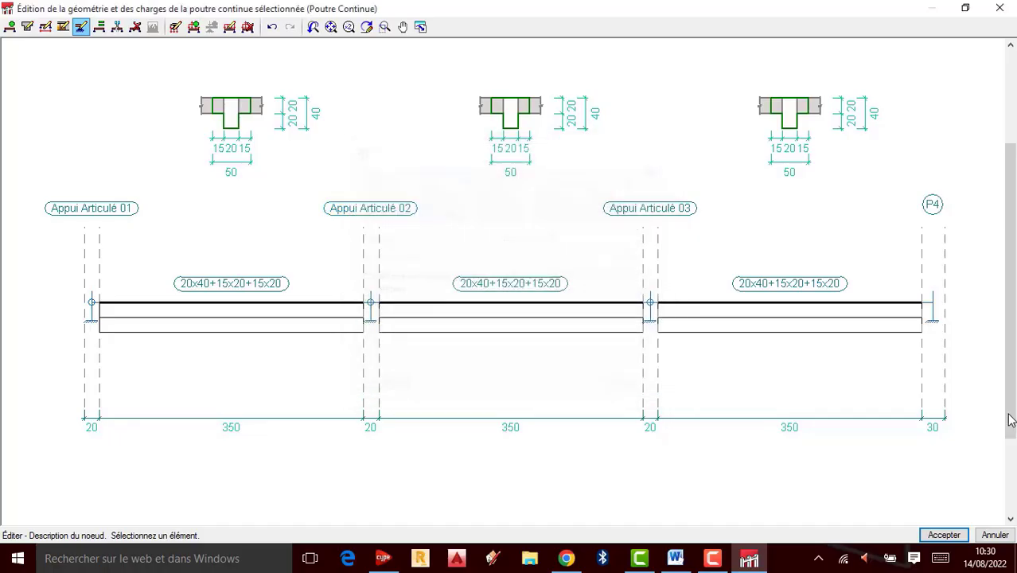
Give end node P4 the reference "Appui Encastré" and a node width of 40 cm, keeping its "Encastré" condition.
{"action": "left_click", "coordinate": [941, 321]}
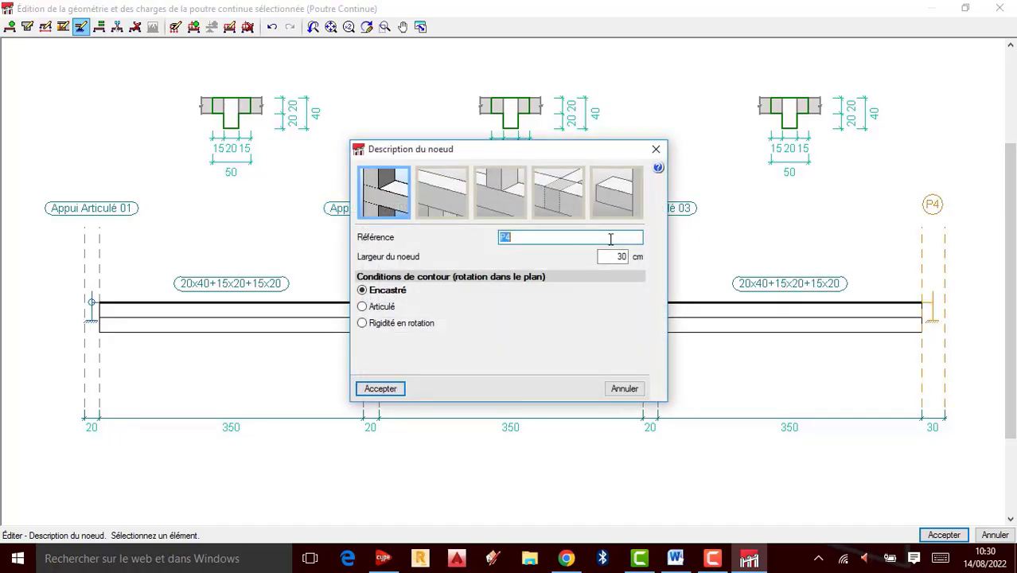
{"action": "type", "text": "Appui"}
{"action": "type", "text": " Encas"}
{"action": "type", "text": "tre"}
{"action": "double_click", "coordinate": [621, 256]}
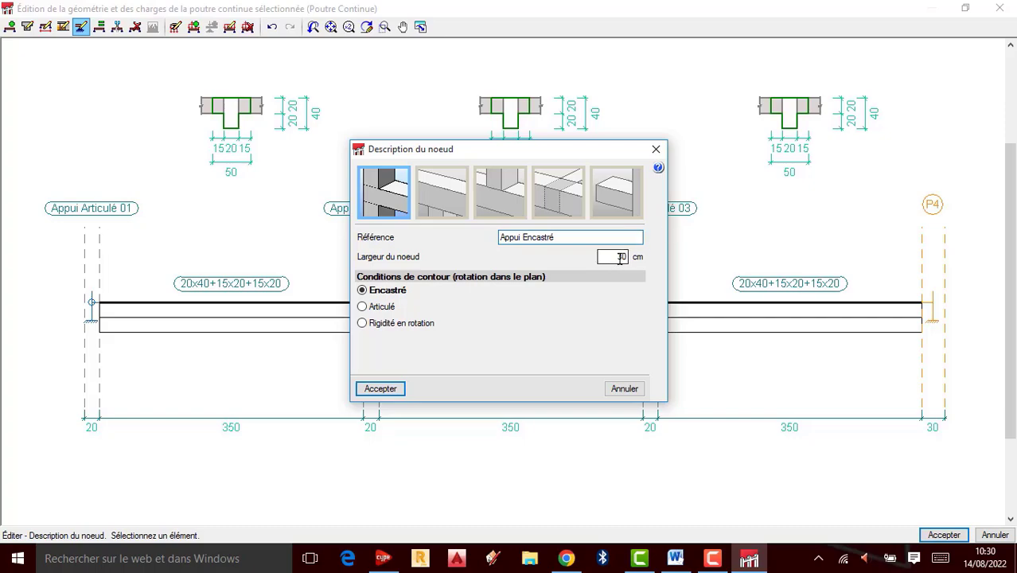
{"action": "type", "text": "40"}
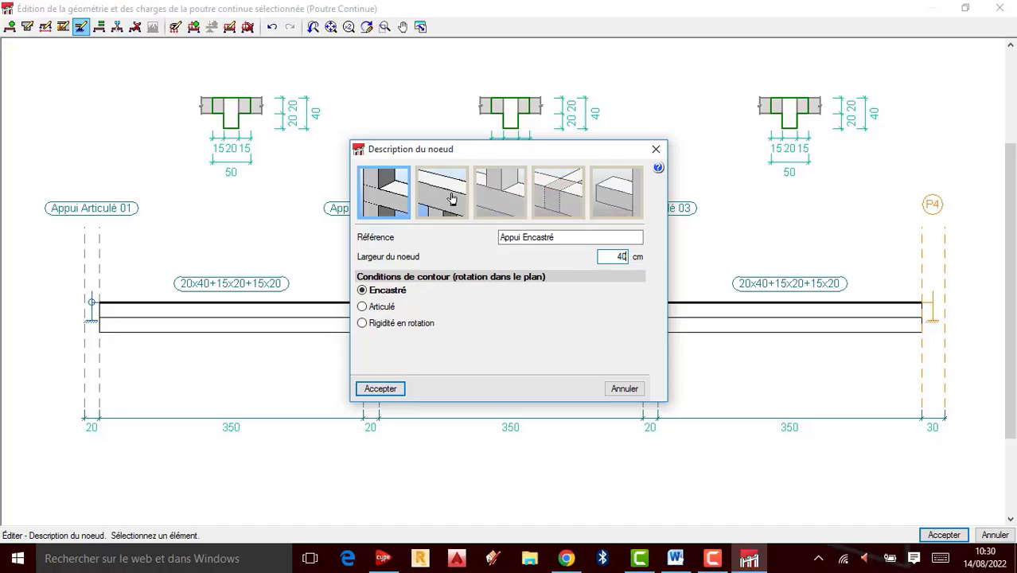
{"action": "left_click", "coordinate": [383, 388]}
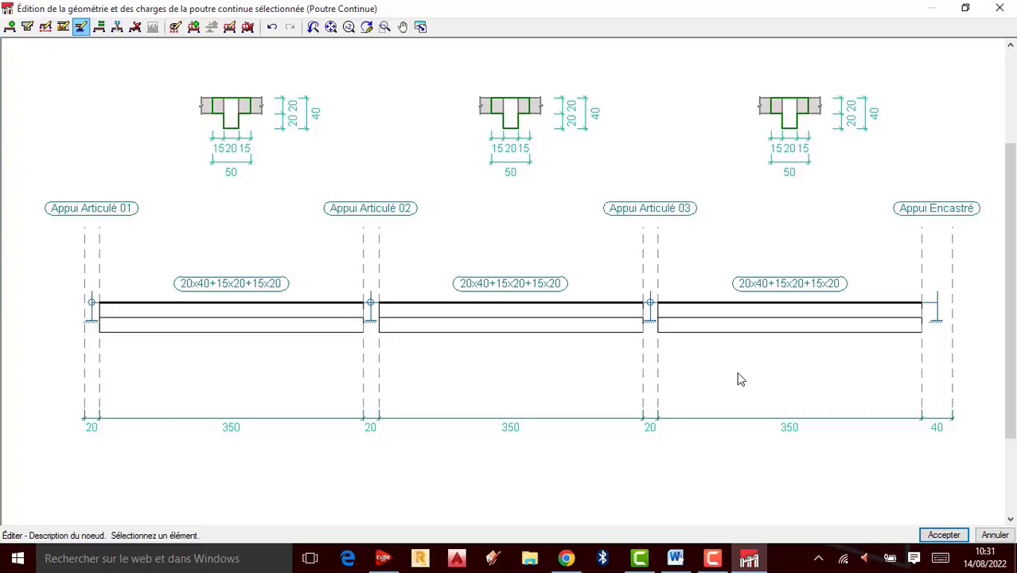
{"action": "left_click", "coordinate": [230, 29]}
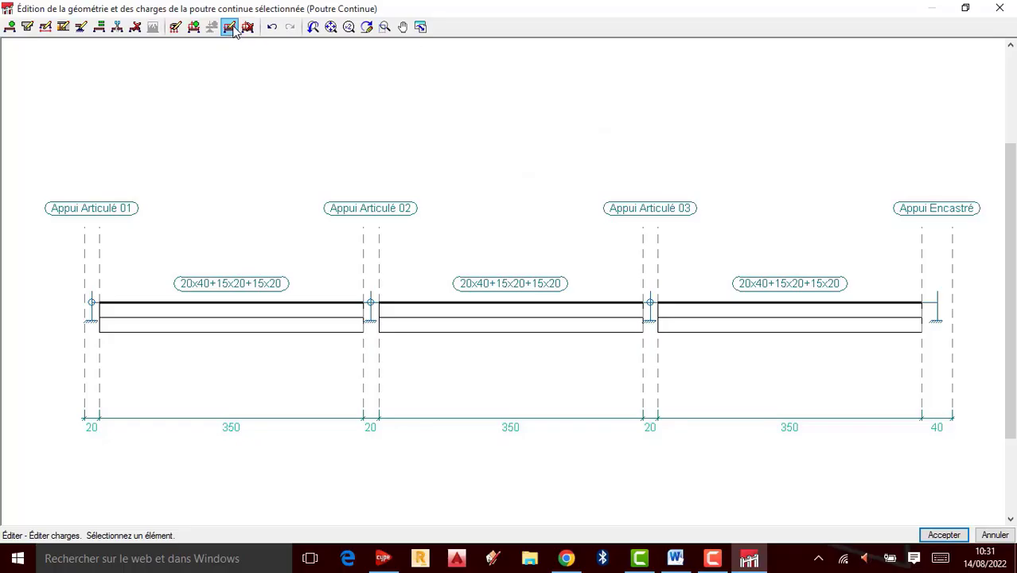
{"action": "left_click", "coordinate": [193, 27]}
{"action": "left_click", "coordinate": [230, 27]}
{"action": "left_click", "coordinate": [247, 28]}
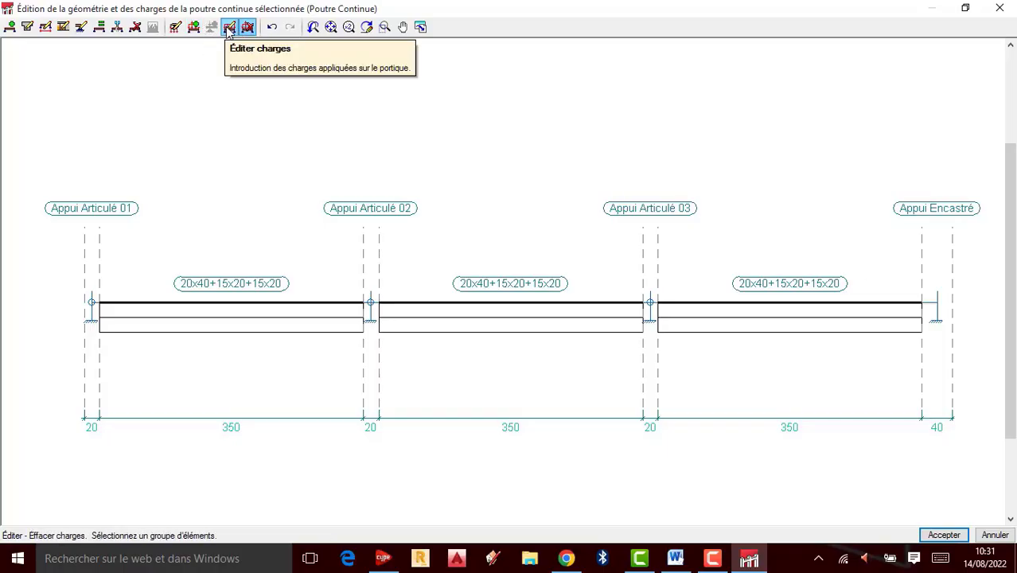
{"action": "left_click", "coordinate": [230, 28]}
{"action": "left_click", "coordinate": [193, 27]}
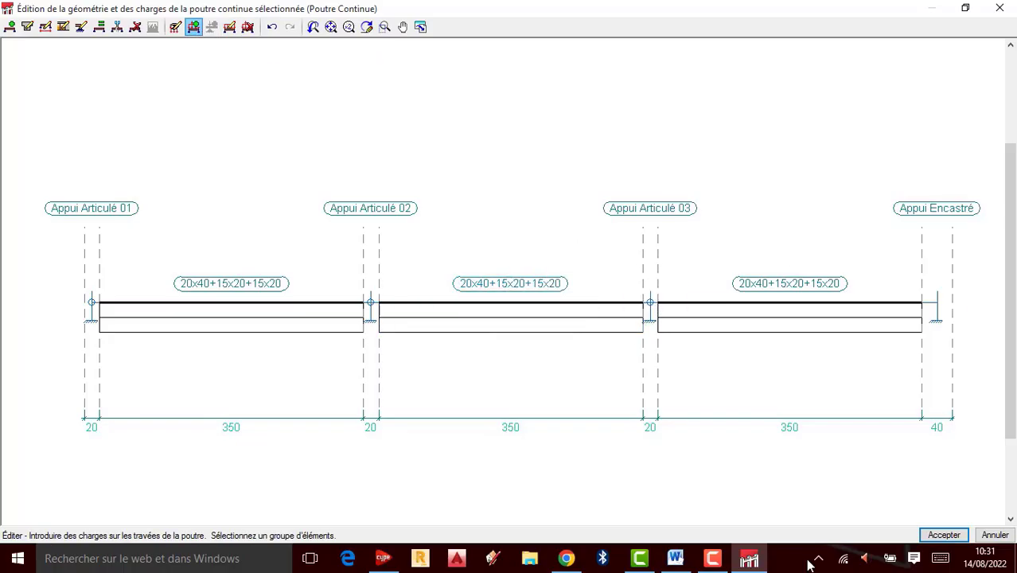
{"action": "left_click", "coordinate": [714, 549]}
{"action": "left_click", "coordinate": [177, 27]}
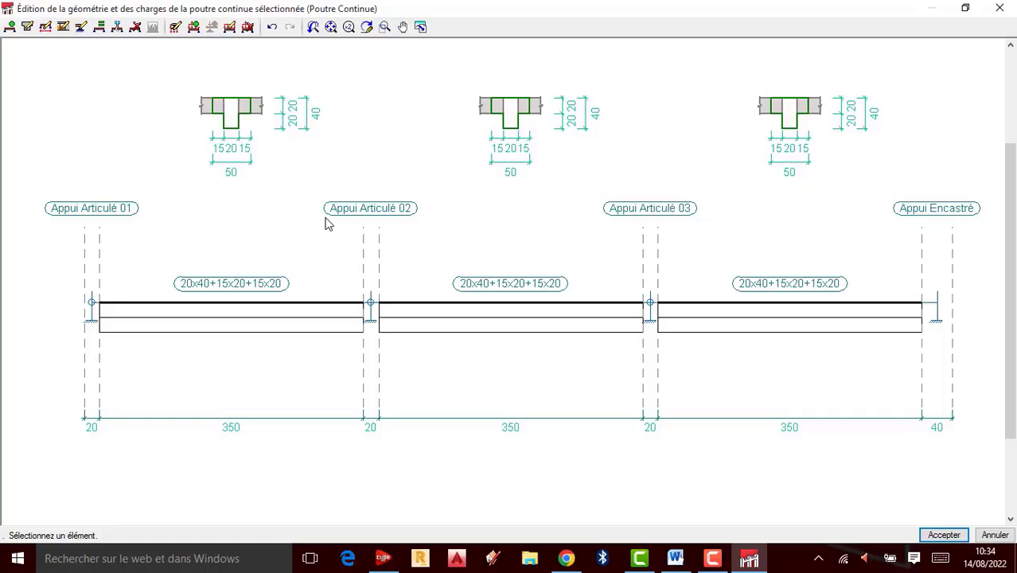
Apply a uniform downward load of 2.25 kN/m to the first span under the "Poids propre" hypothesis.
{"action": "left_click", "coordinate": [194, 28]}
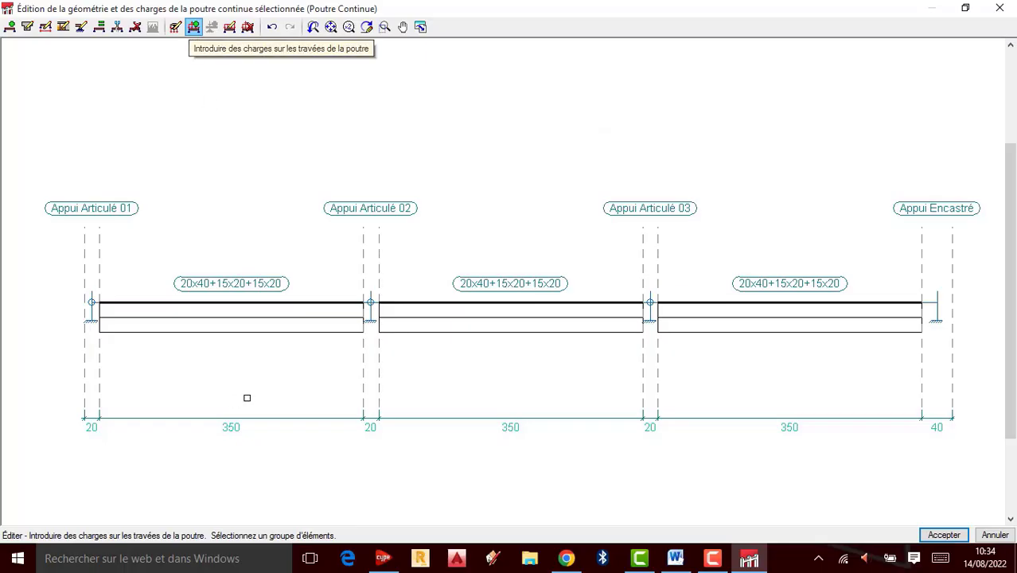
{"action": "left_click", "coordinate": [243, 324]}
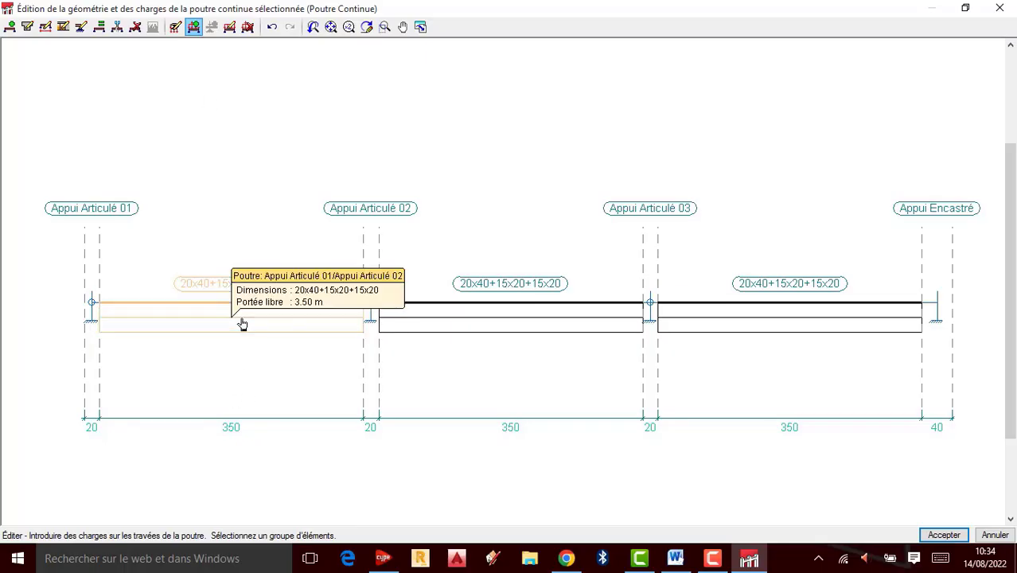
{"action": "right_click", "coordinate": [243, 324]}
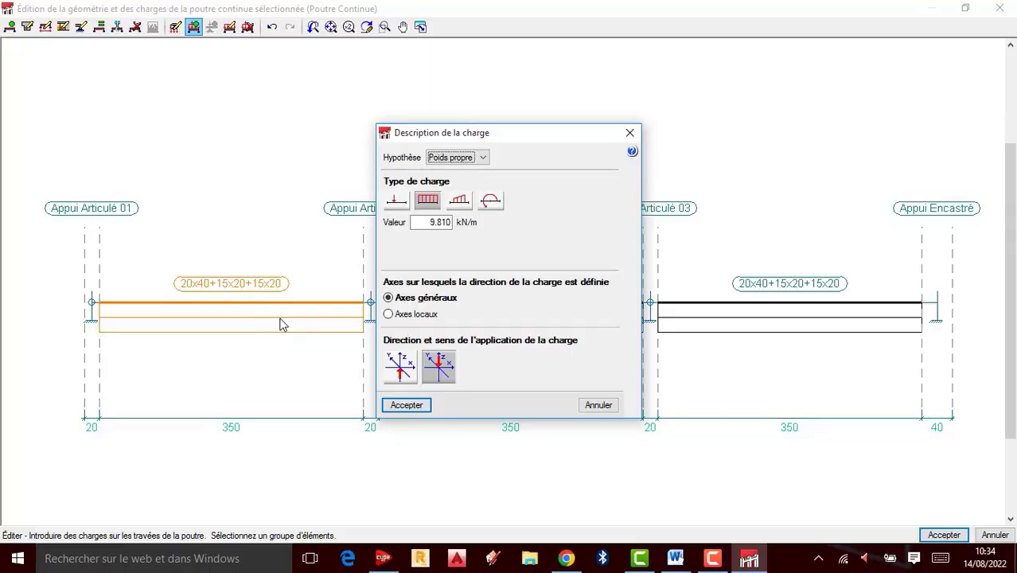
{"action": "left_click", "coordinate": [478, 159]}
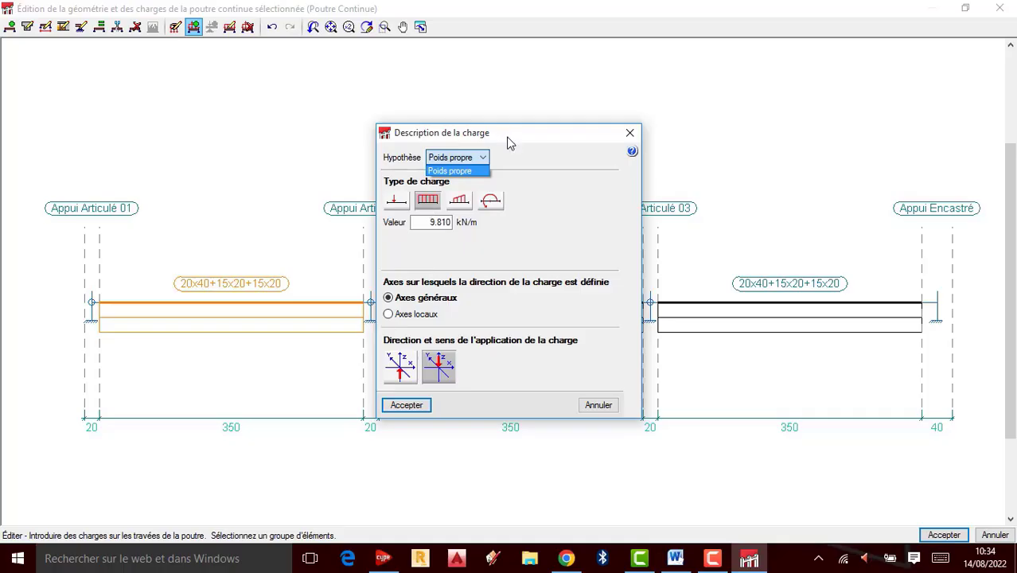
{"action": "left_click", "coordinate": [581, 137]}
{"action": "left_click_drag", "start_coordinate": [550, 139], "coordinate": [636, 141]}
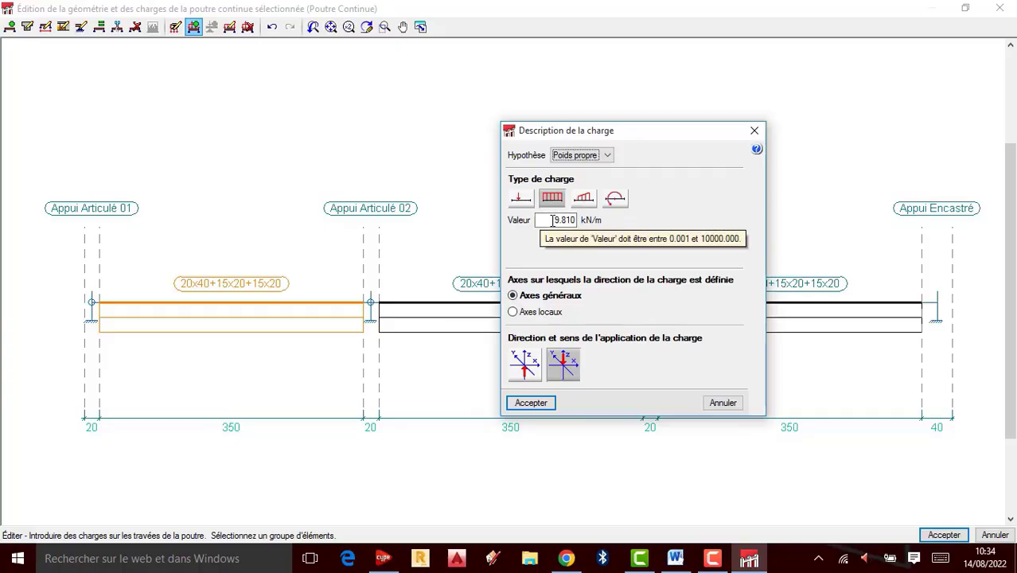
{"action": "left_click_drag", "start_coordinate": [551, 219], "coordinate": [593, 230]}
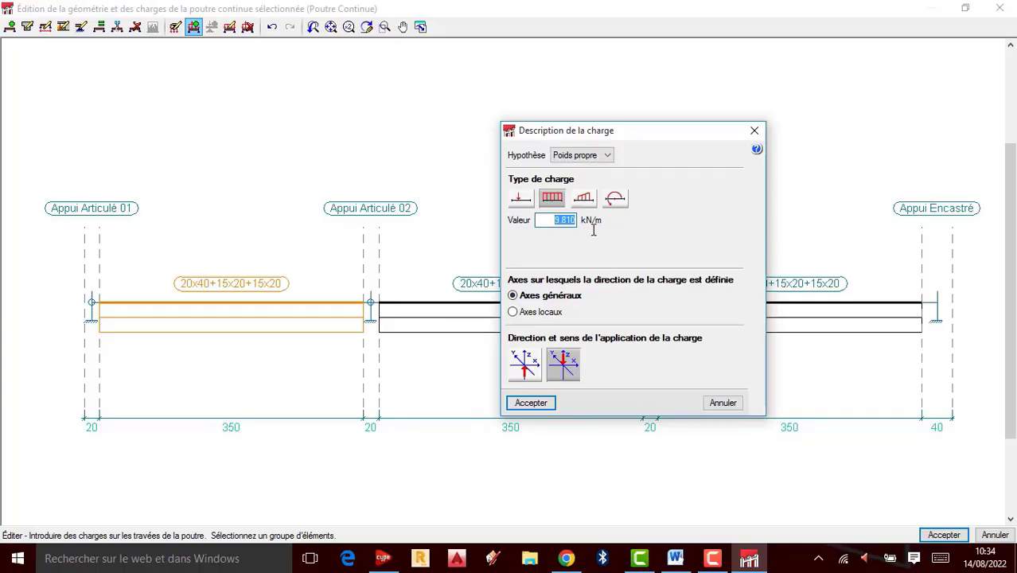
{"action": "type", "text": "2.25"}
{"action": "left_click", "coordinate": [534, 404]}
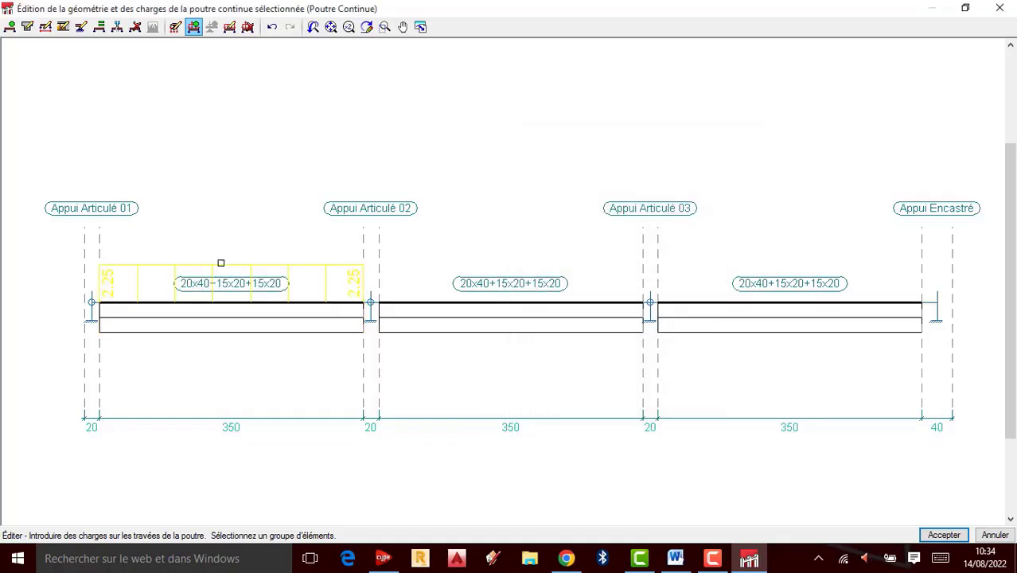
Apply a uniform downward load of 2.25 kN/m to the second span under the "Poids propre" hypothesis.
{"action": "left_click", "coordinate": [467, 326]}
{"action": "right_click", "coordinate": [467, 326]}
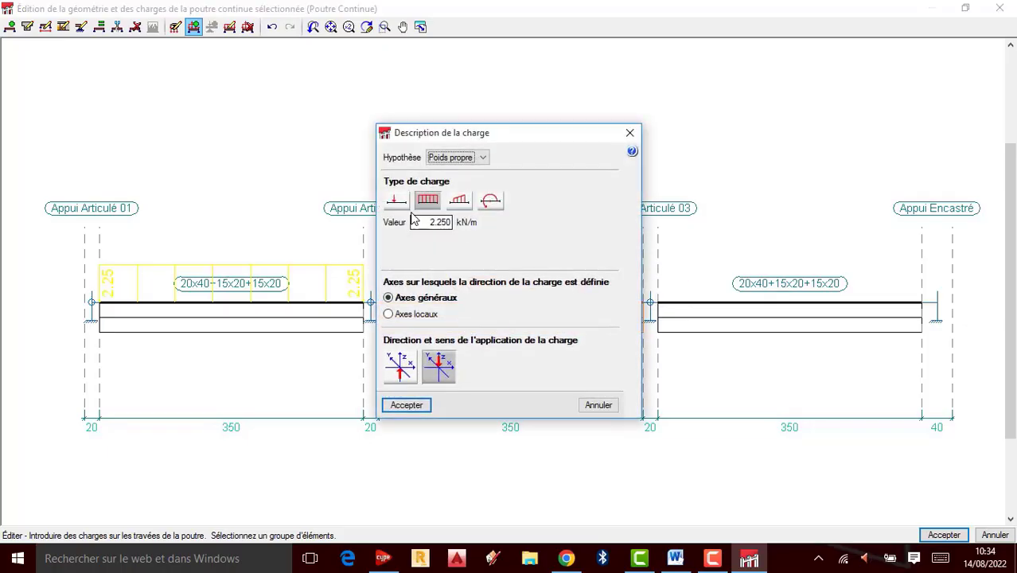
{"action": "left_click", "coordinate": [406, 405]}
{"action": "right_click", "coordinate": [719, 319]}
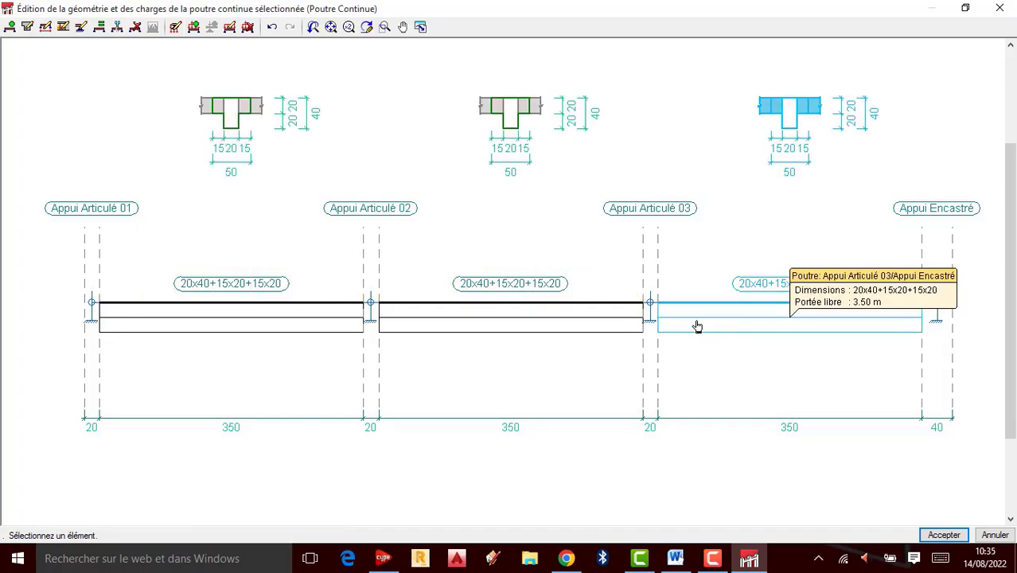
Apply a uniform downward load of 9.81 kN/m to the third span under the "Poids propre" hypothesis.
{"action": "left_click", "coordinate": [697, 321]}
{"action": "left_click", "coordinate": [735, 110]}
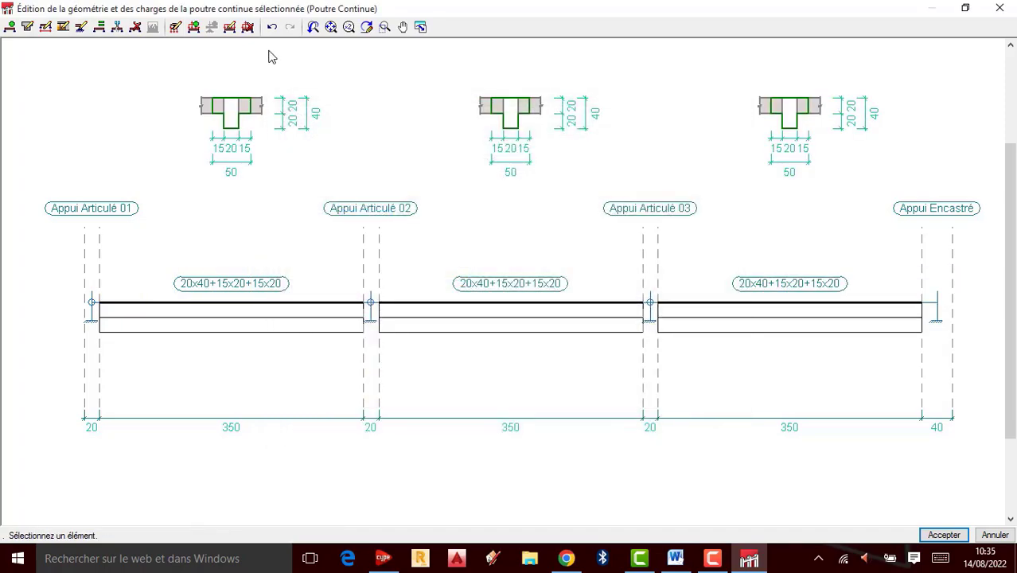
{"action": "left_click", "coordinate": [193, 26]}
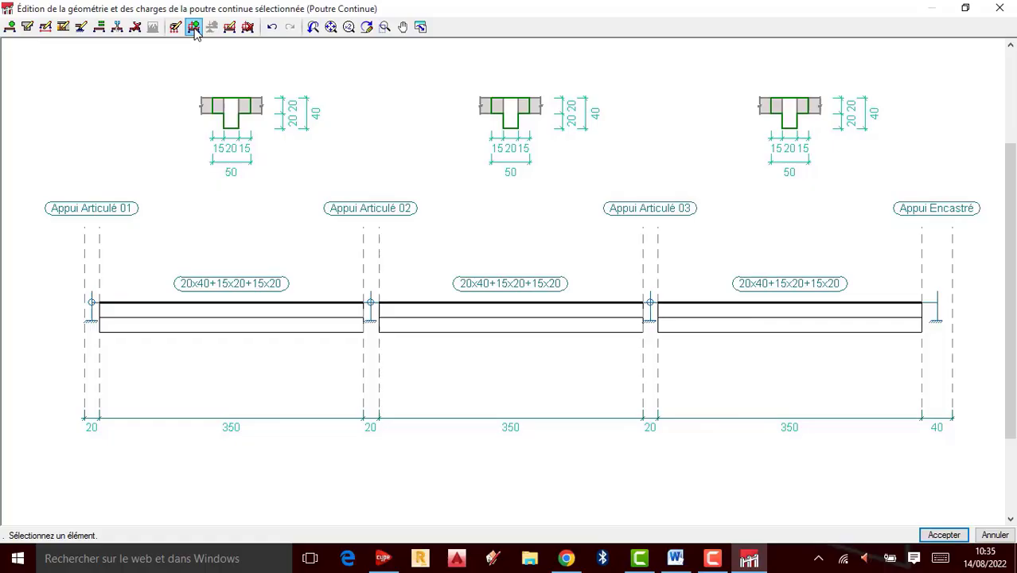
{"action": "left_click", "coordinate": [738, 315]}
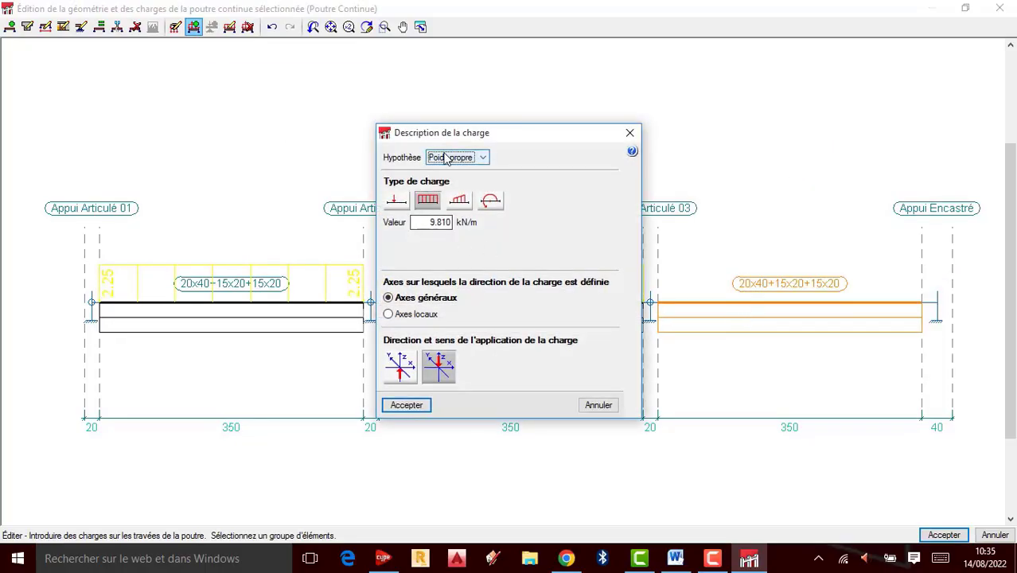
{"action": "left_click", "coordinate": [406, 406]}
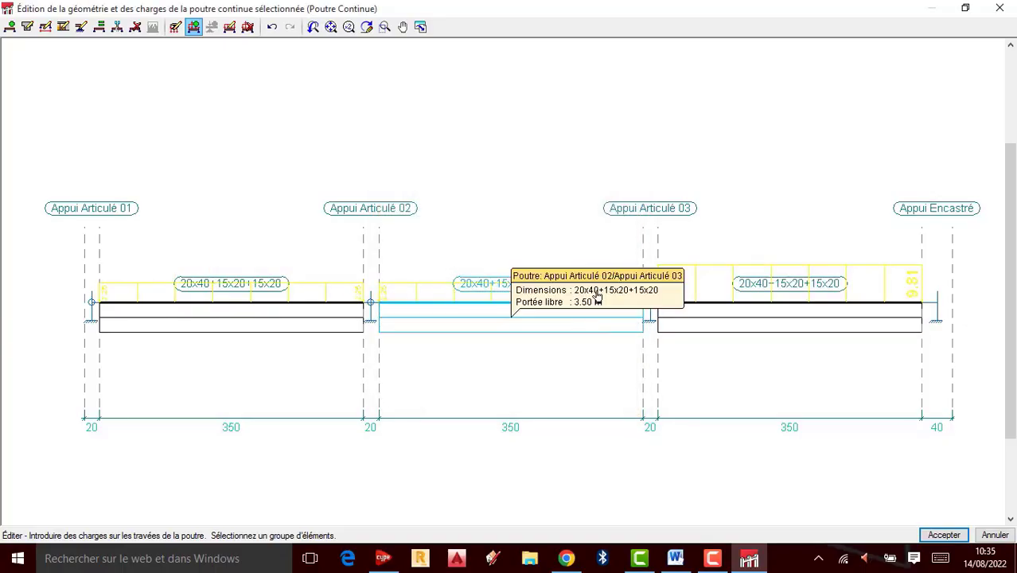
{"action": "right_click", "coordinate": [536, 198]}
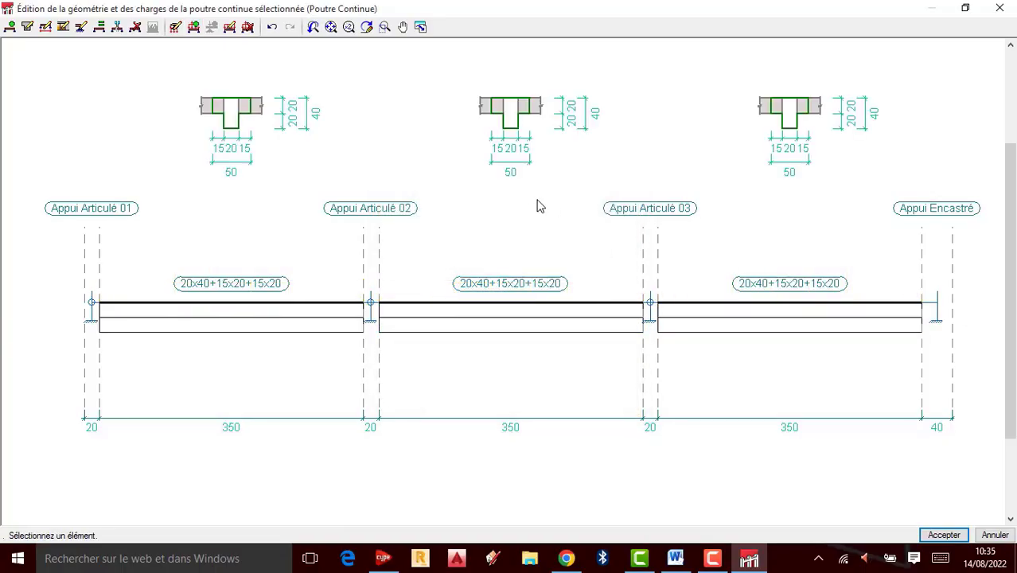
{"action": "left_click", "coordinate": [193, 27]}
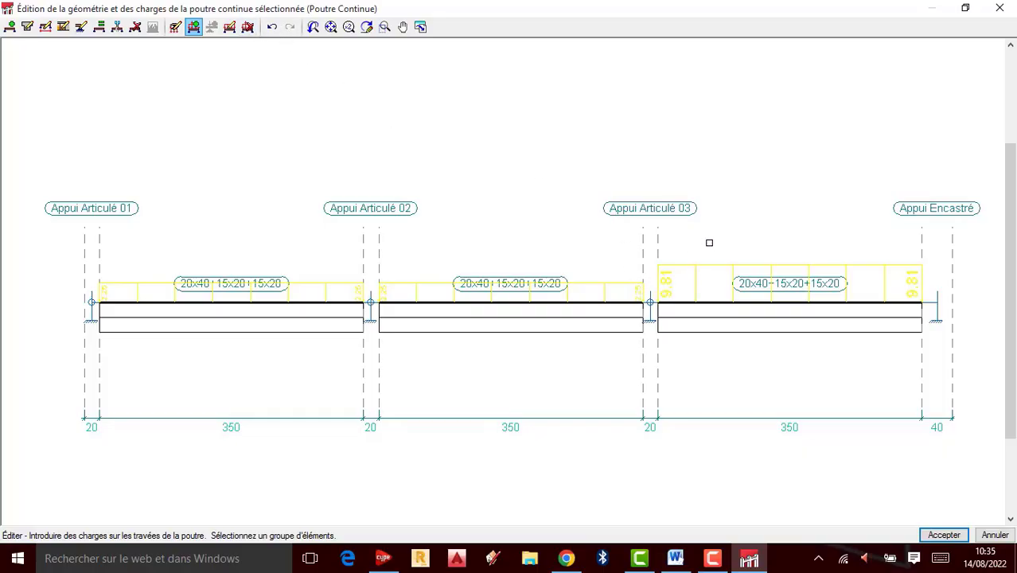
{"action": "left_click_drag", "start_coordinate": [706, 287], "coordinate": [687, 278]}
{"action": "right_click", "coordinate": [697, 281]}
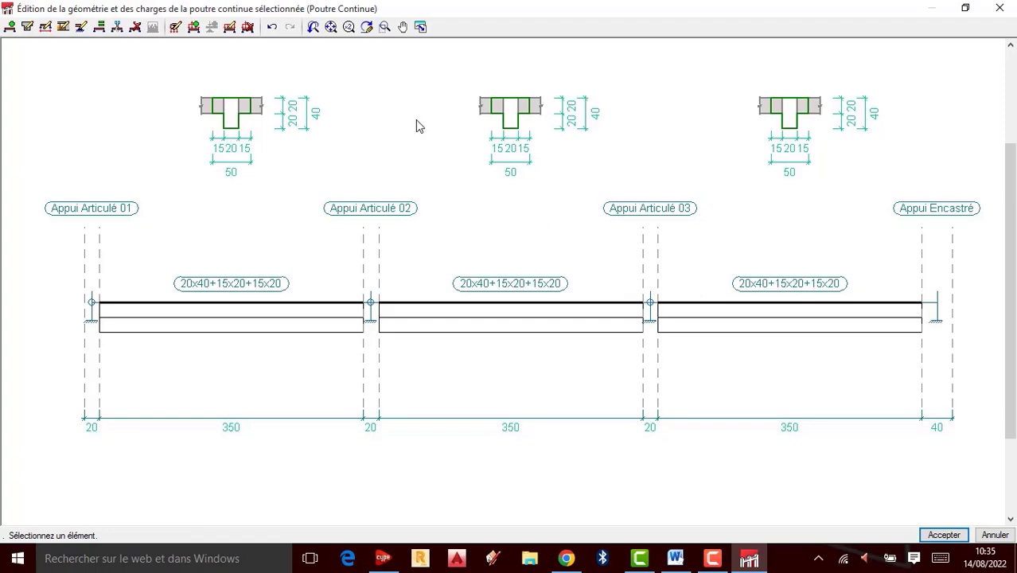
Add a uniform downward load of 2.25 kN/m to the third span under "Poids propre", and leave the geometry and load editor.
{"action": "left_click", "coordinate": [193, 27]}
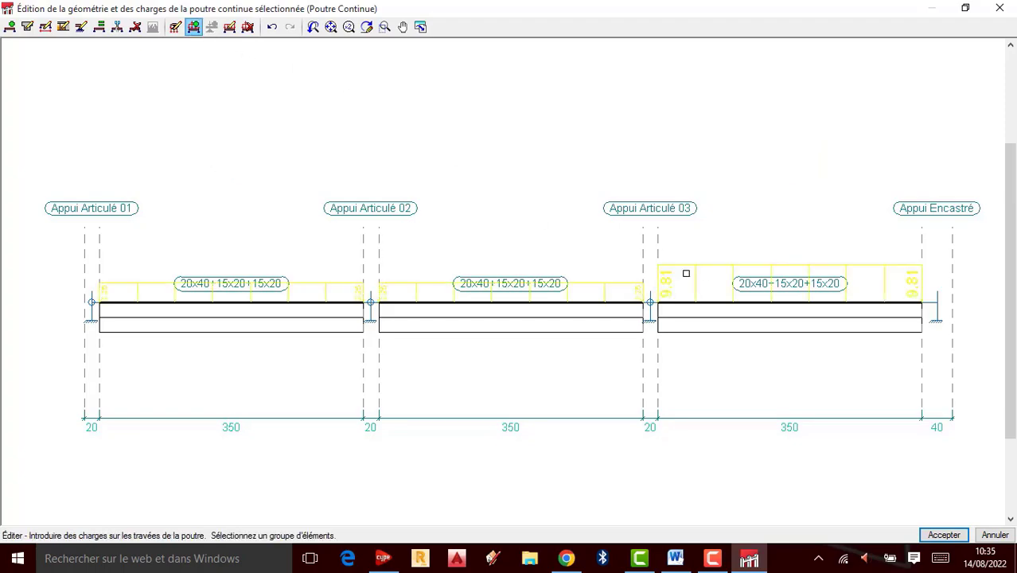
{"action": "left_click", "coordinate": [712, 315]}
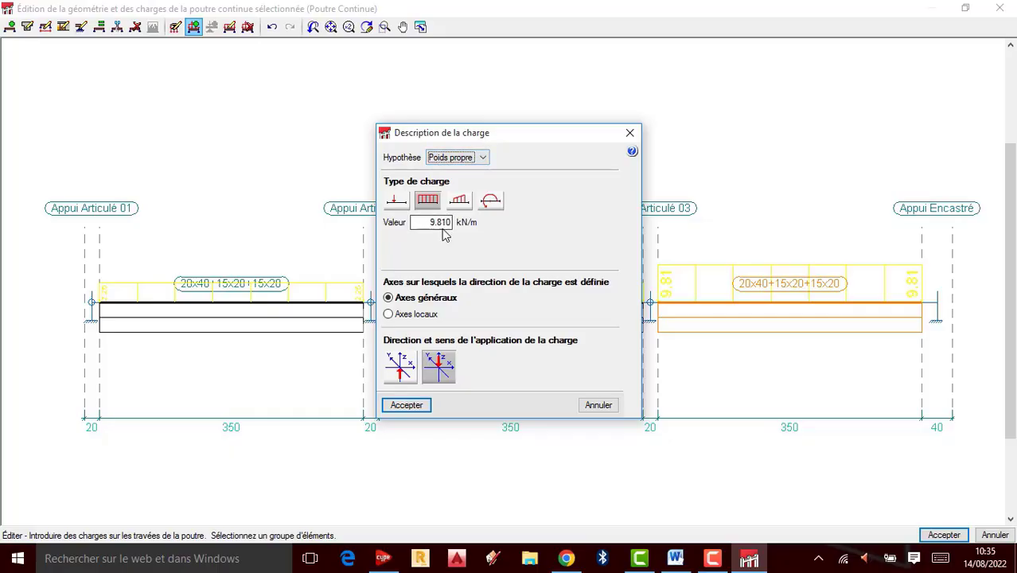
{"action": "mouse_move", "coordinate": [435, 222]}
{"action": "left_mouse_down"}
{"action": "mouse_move", "coordinate": [457, 225]}
{"action": "mouse_move", "coordinate": [427, 221]}
{"action": "left_mouse_up"}
{"action": "type", "text": "2.25"}
{"action": "left_click", "coordinate": [404, 406]}
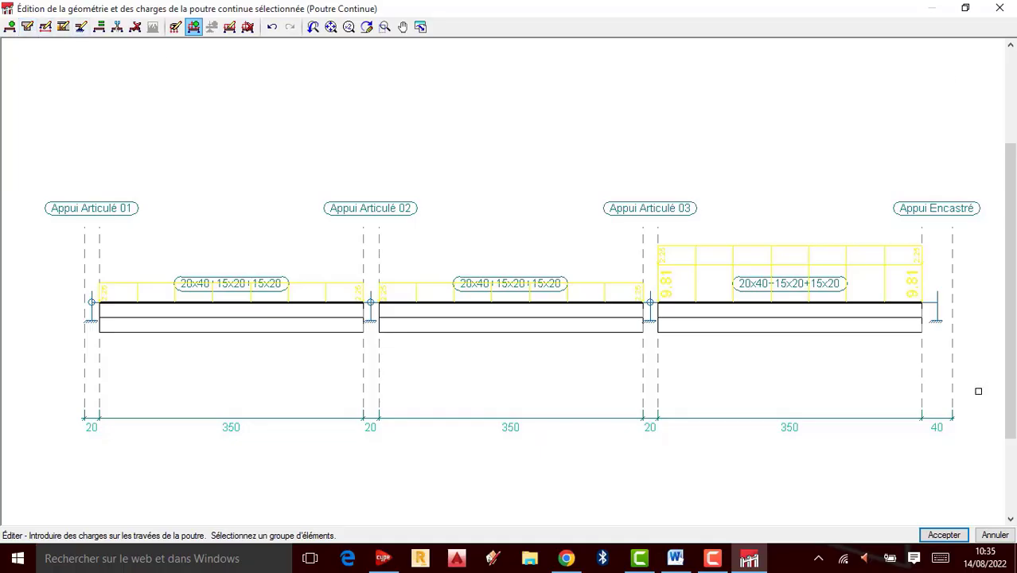
{"action": "left_click", "coordinate": [995, 535]}
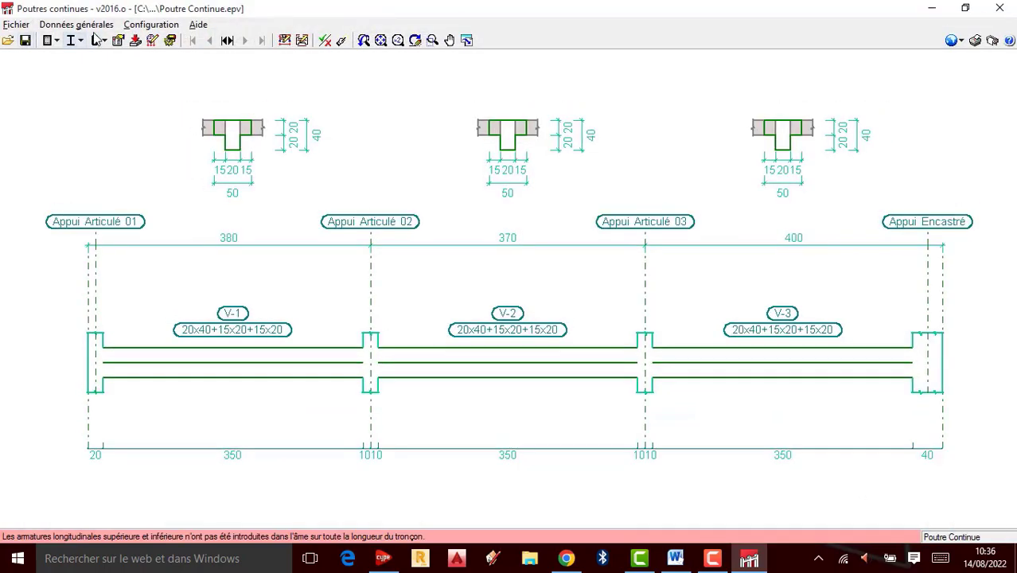
Review the load hypotheses, the construction process setting and the project's list of continuous beams without changing them.
{"action": "left_click", "coordinate": [89, 25]}
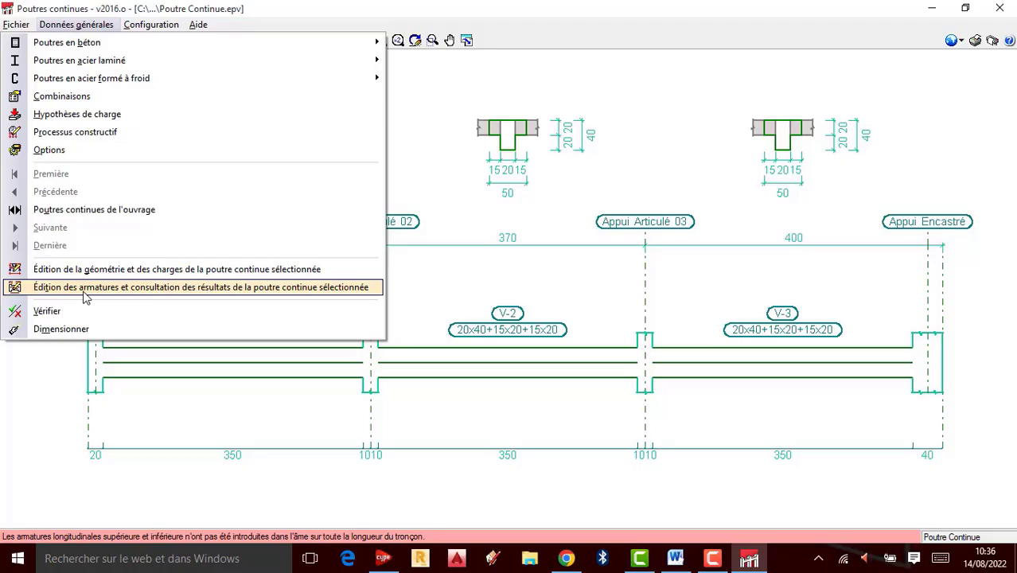
{"action": "left_click", "coordinate": [95, 116]}
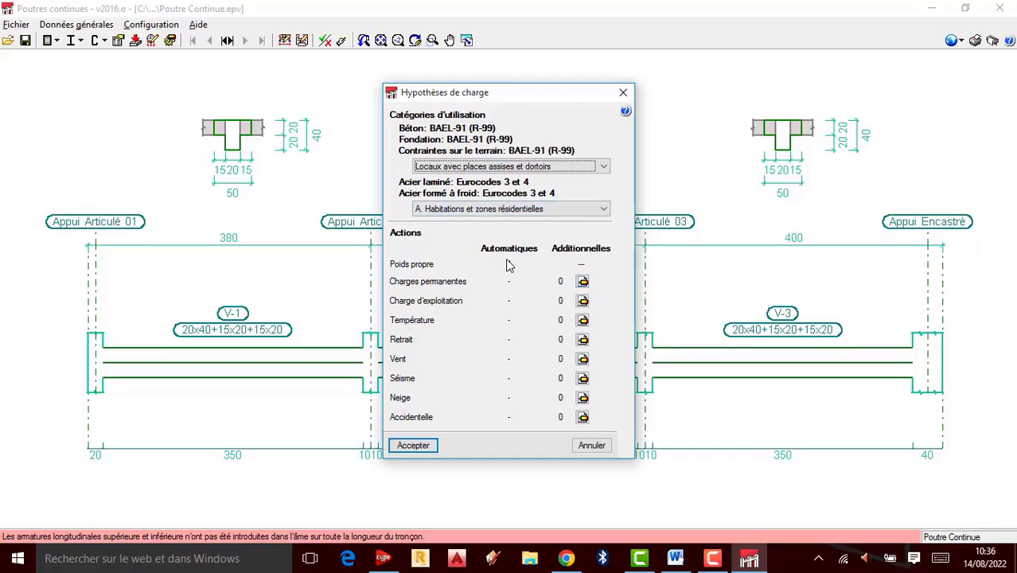
{"action": "left_click", "coordinate": [623, 93]}
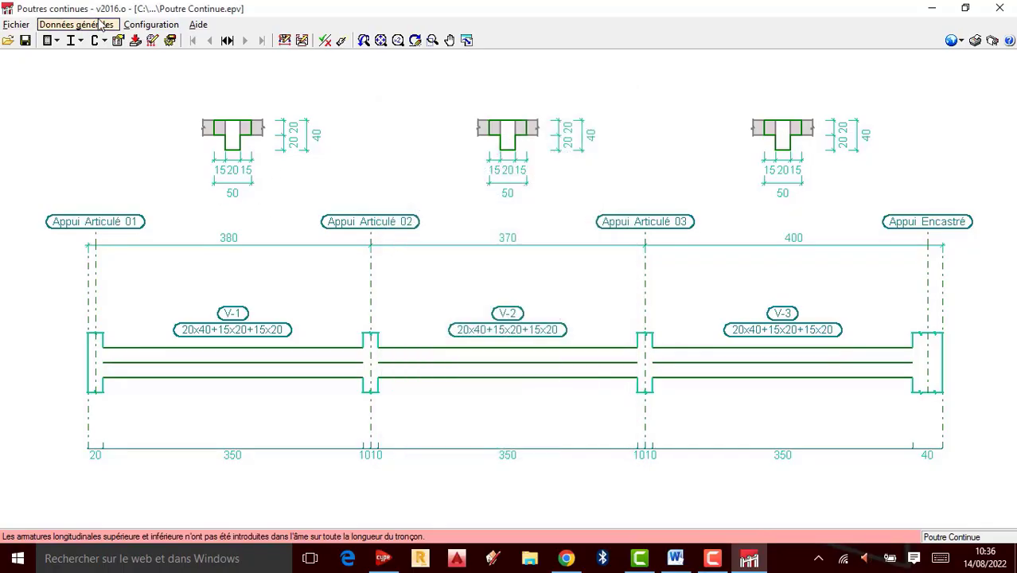
{"action": "left_click", "coordinate": [152, 41]}
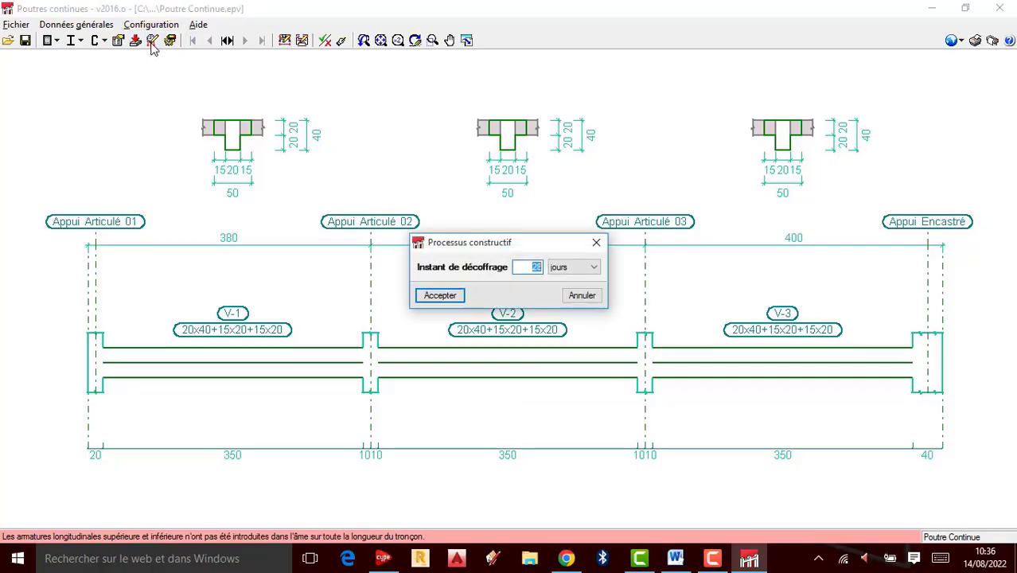
{"action": "left_click", "coordinate": [596, 241]}
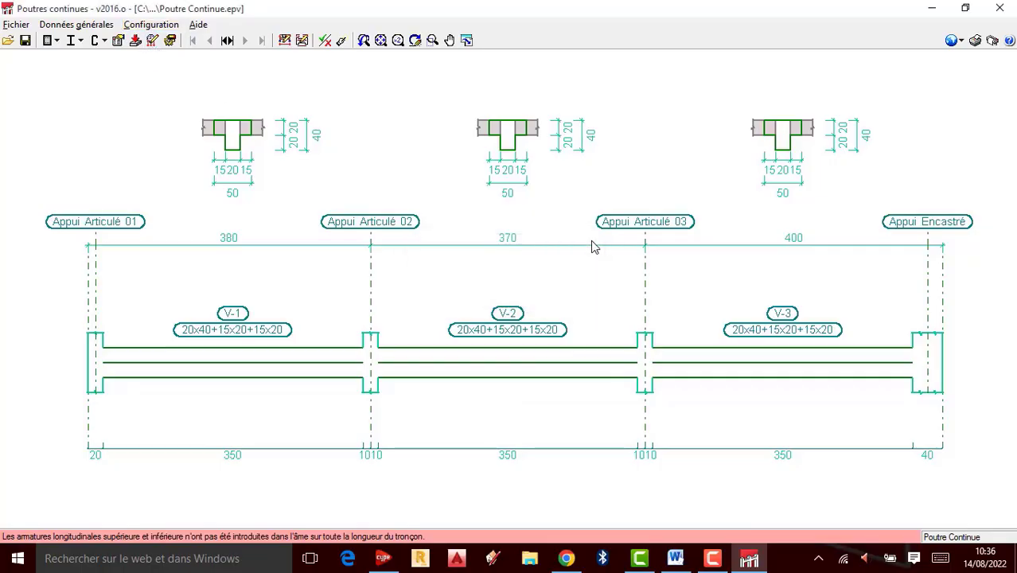
{"action": "left_click", "coordinate": [227, 40]}
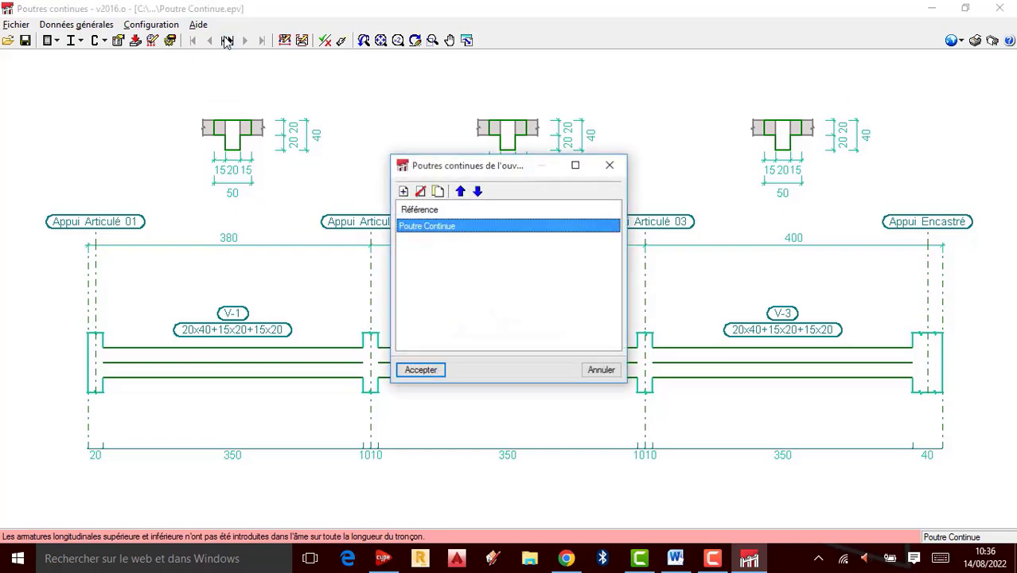
{"action": "left_click", "coordinate": [609, 165]}
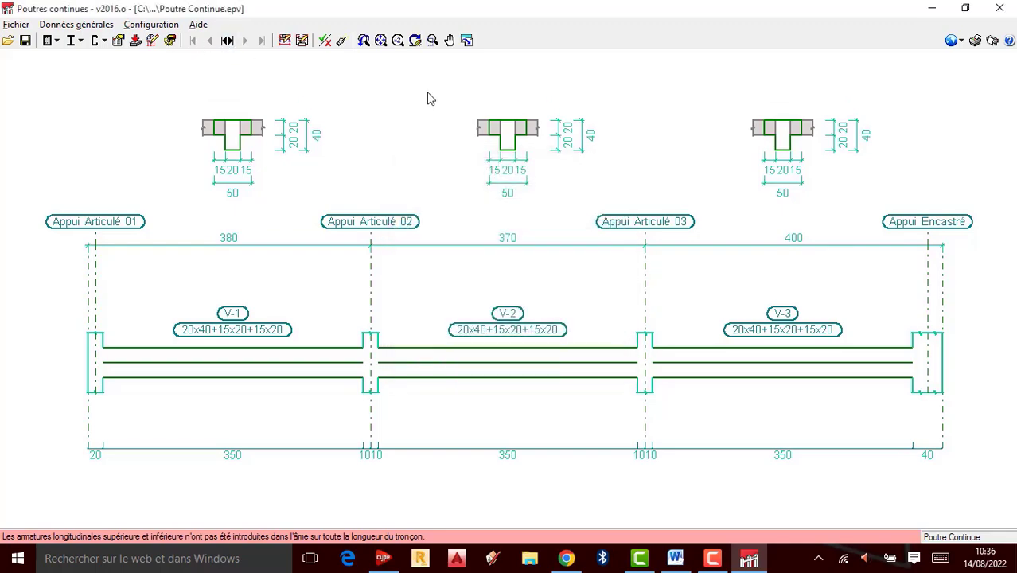
Reopen the beam's geometry and load editor and check the description of the 9.81 kN/m load on the third span without changing it.
{"action": "left_click", "coordinate": [284, 40]}
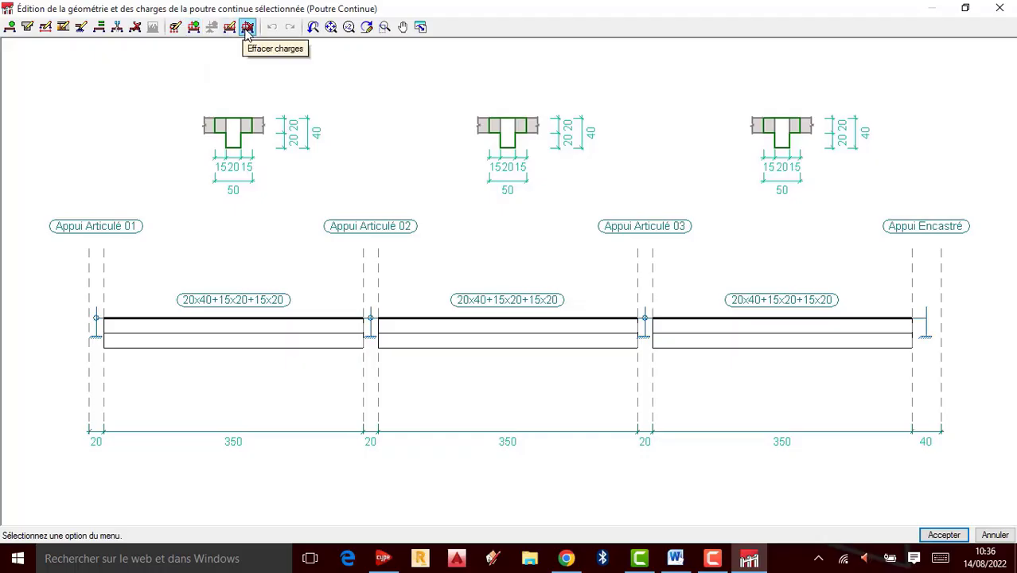
{"action": "left_click", "coordinate": [193, 27]}
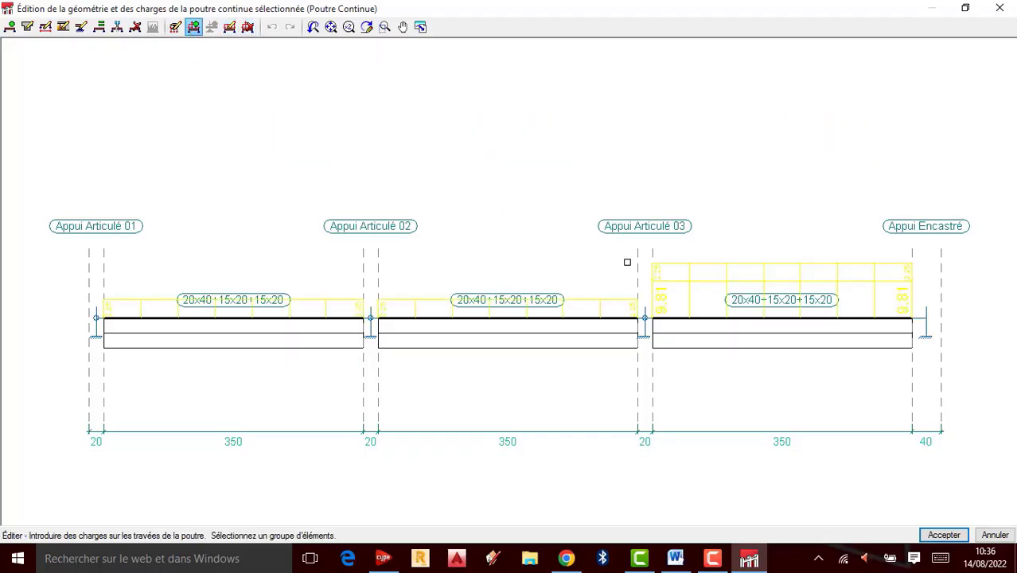
{"action": "left_click", "coordinate": [230, 27]}
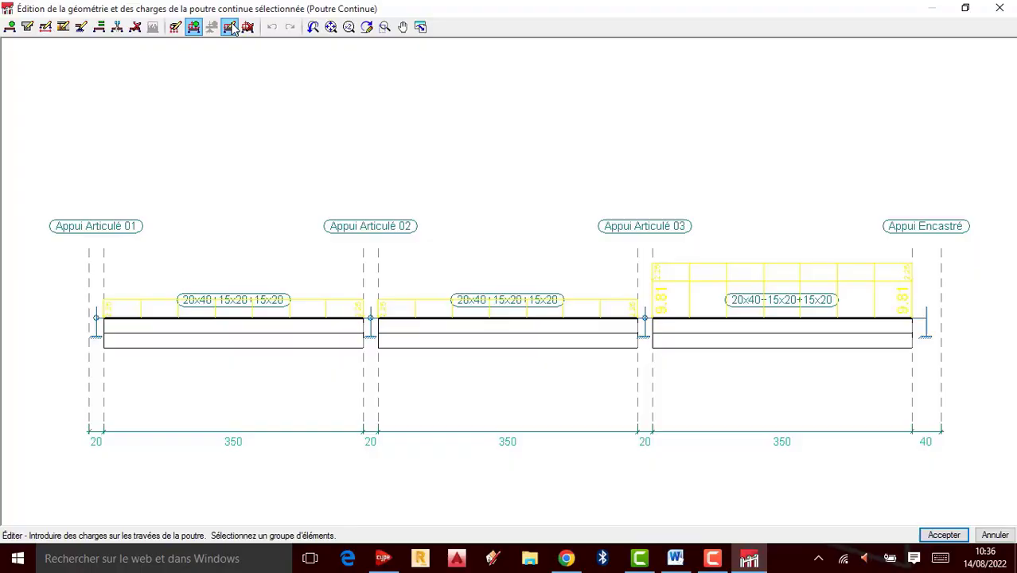
{"action": "left_click", "coordinate": [777, 318]}
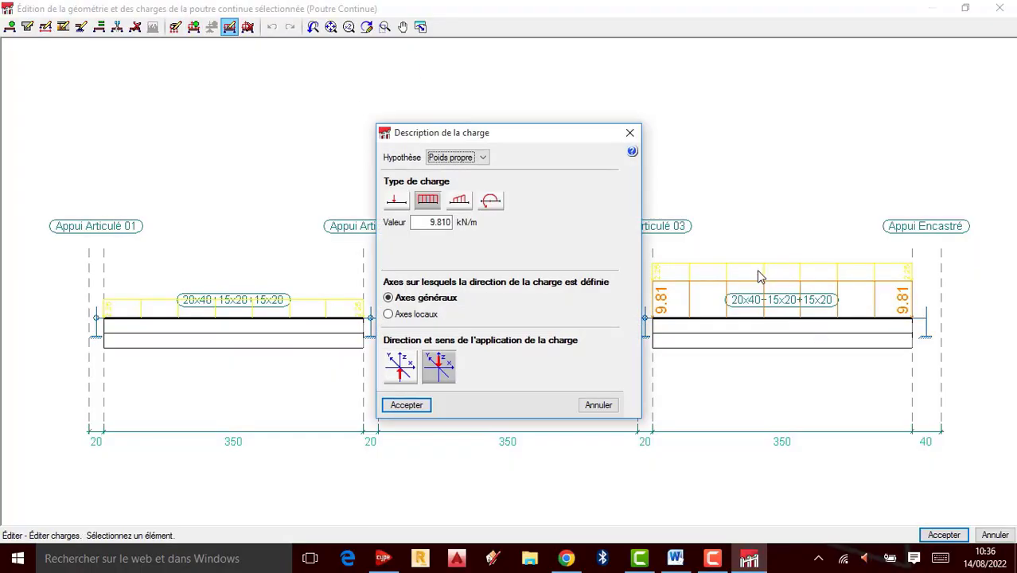
{"action": "left_click", "coordinate": [629, 133]}
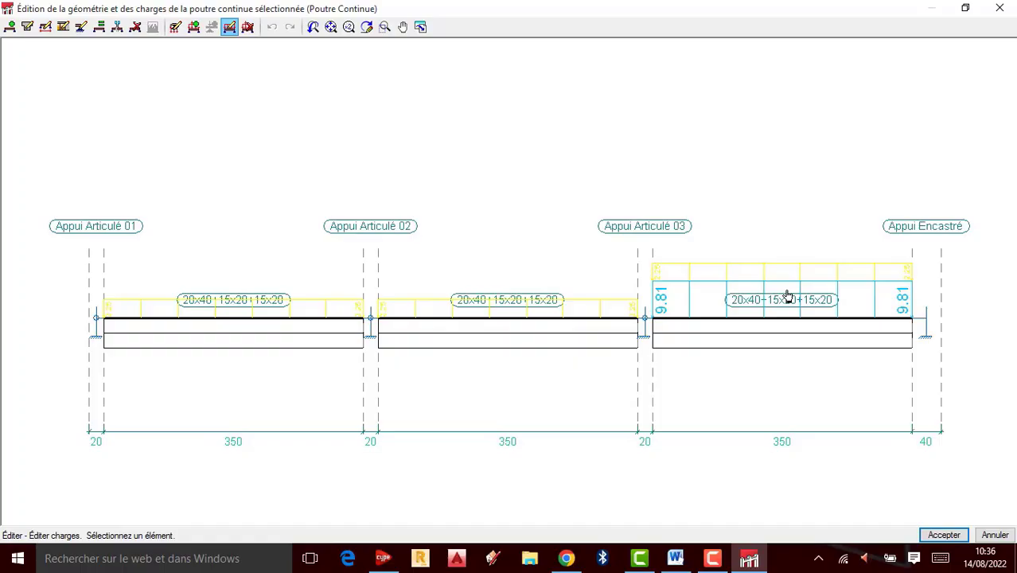
{"action": "left_click", "coordinate": [707, 282]}
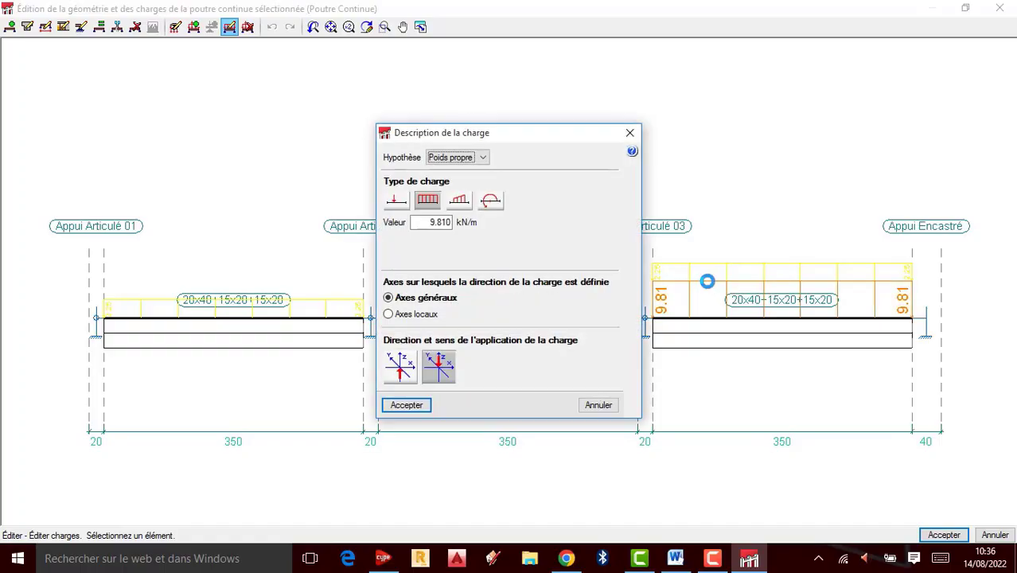
{"action": "left_click", "coordinate": [706, 281]}
{"action": "left_click", "coordinate": [731, 288]}
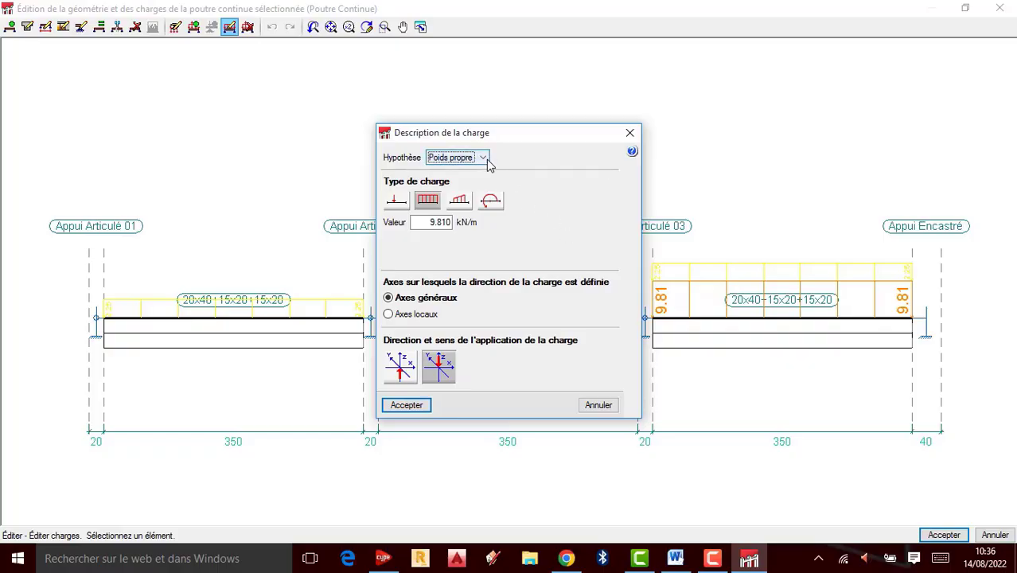
{"action": "left_click", "coordinate": [630, 133]}
Delete the 9.81 kN/m load from the third span and accept the beam's load edits.
{"action": "left_click", "coordinate": [247, 28]}
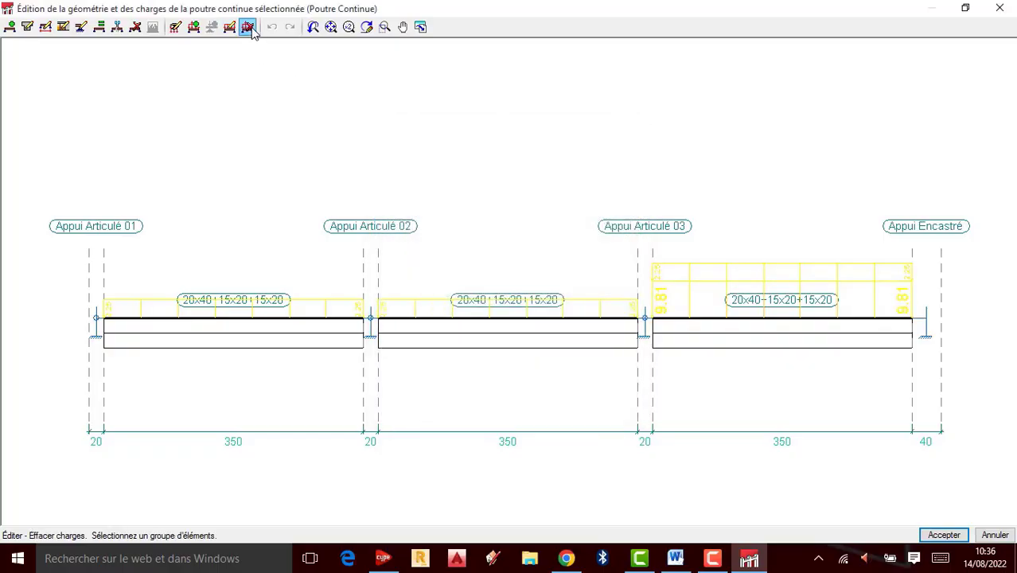
{"action": "left_click", "coordinate": [726, 305]}
{"action": "right_click", "coordinate": [696, 311]}
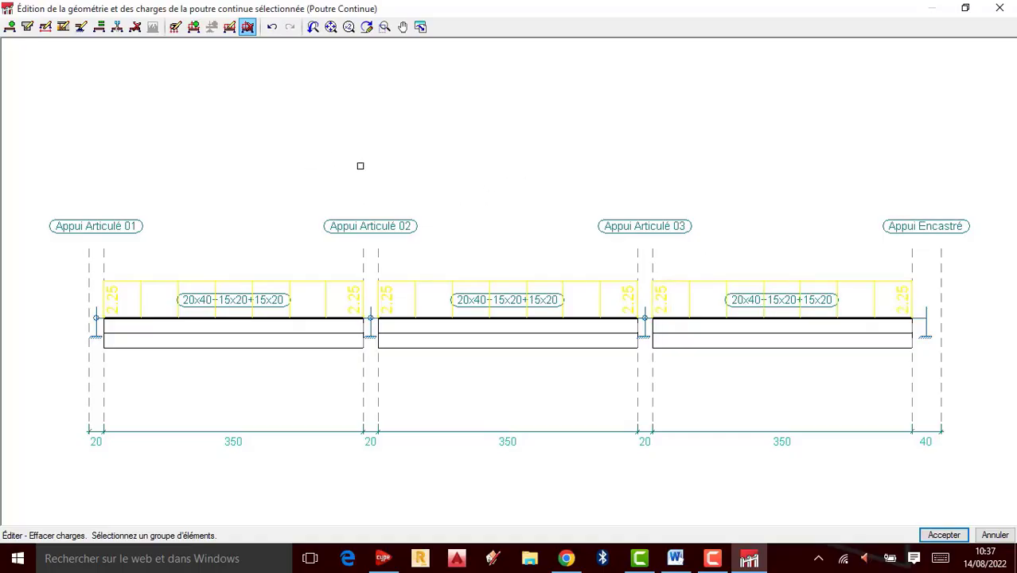
{"action": "left_click", "coordinate": [943, 535]}
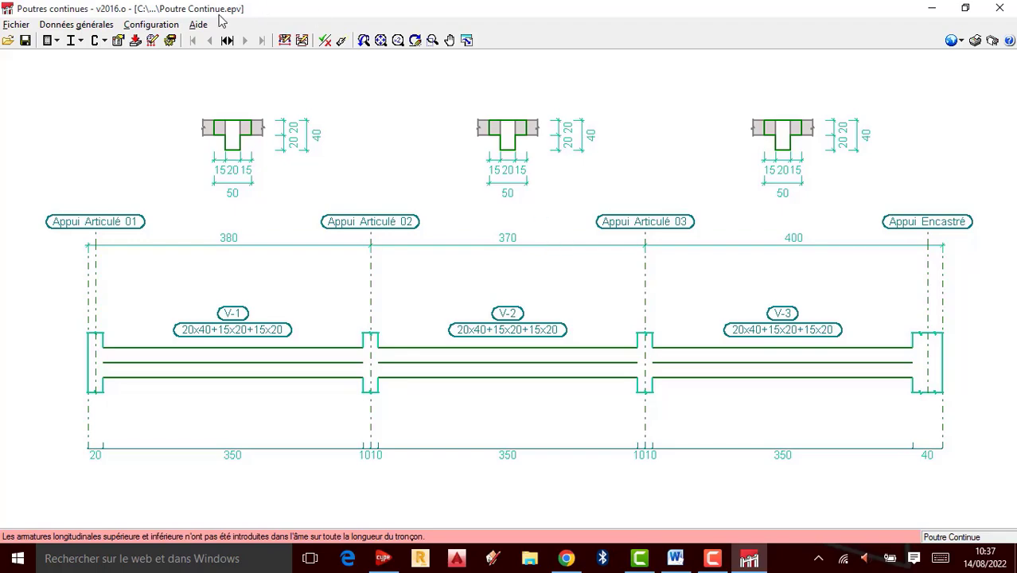
Add an additional permanent load hypothesis with the reference "G(Revetement)" to the project's load hypotheses.
{"action": "left_click", "coordinate": [84, 28]}
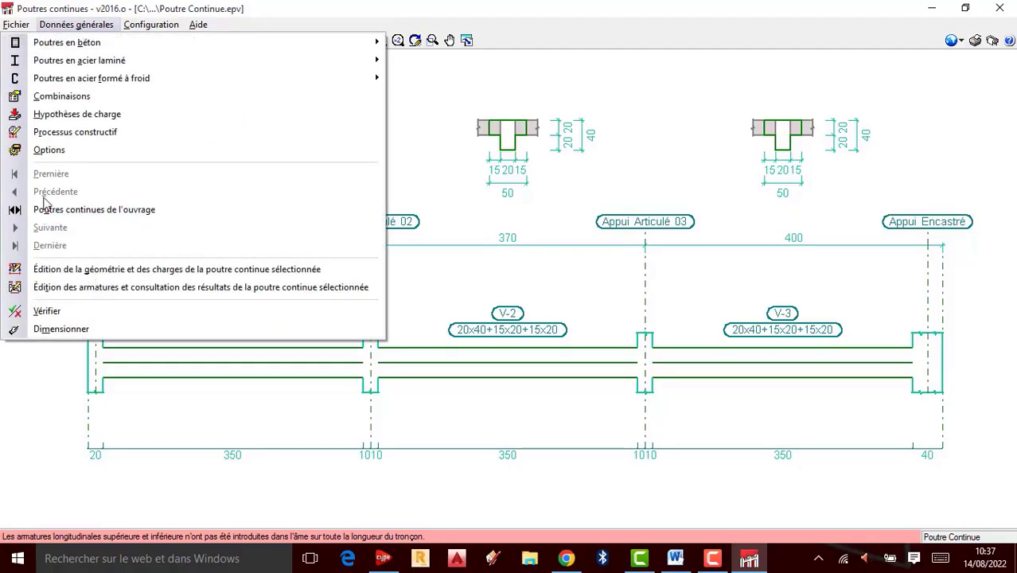
{"action": "left_click", "coordinate": [70, 116]}
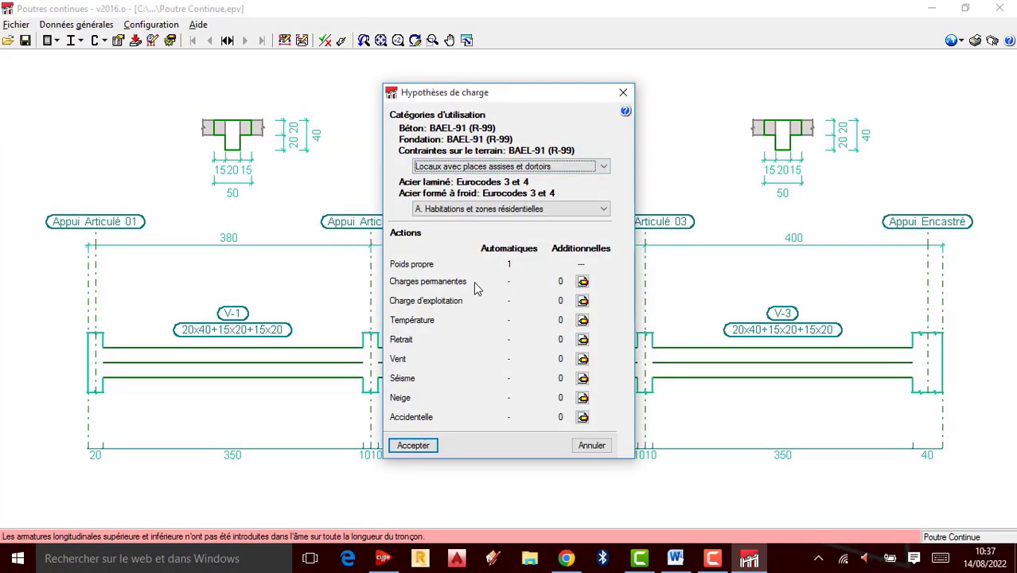
{"action": "left_click", "coordinate": [583, 282]}
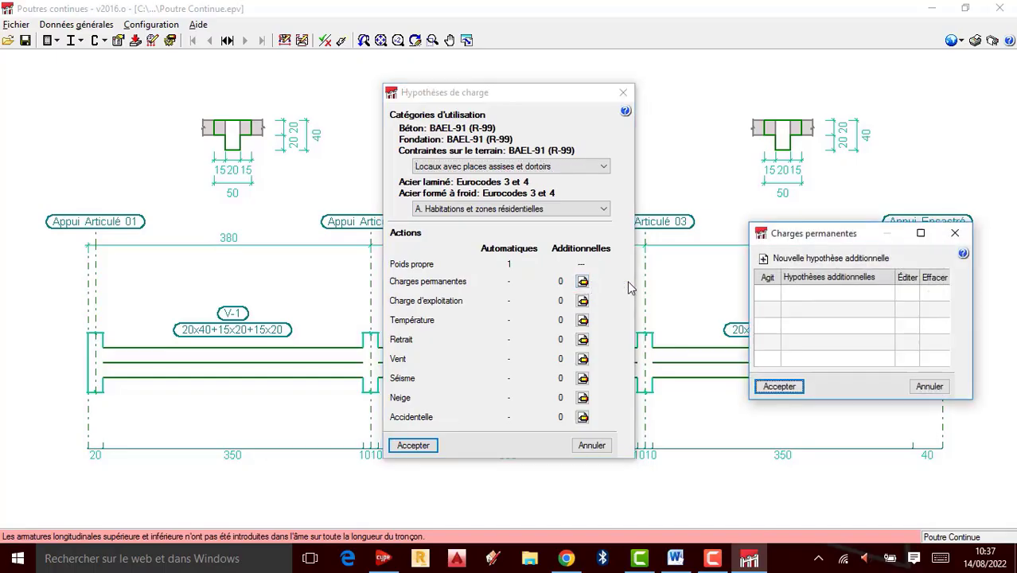
{"action": "left_click", "coordinate": [768, 258]}
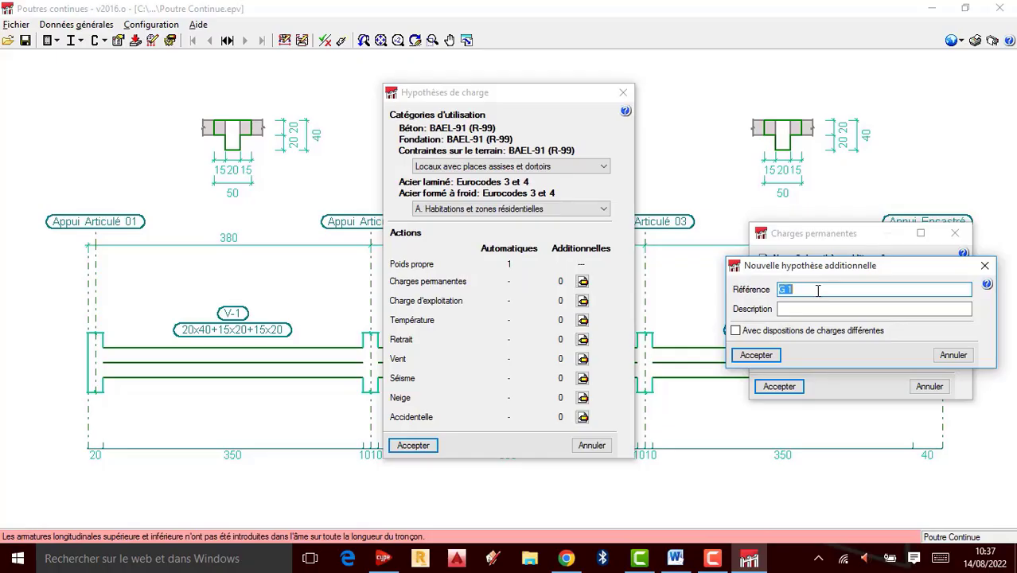
{"action": "key", "text": "BackSpace"}
{"action": "key", "text": "BackSpace"}
{"action": "type", "text": "(Revetement)"}
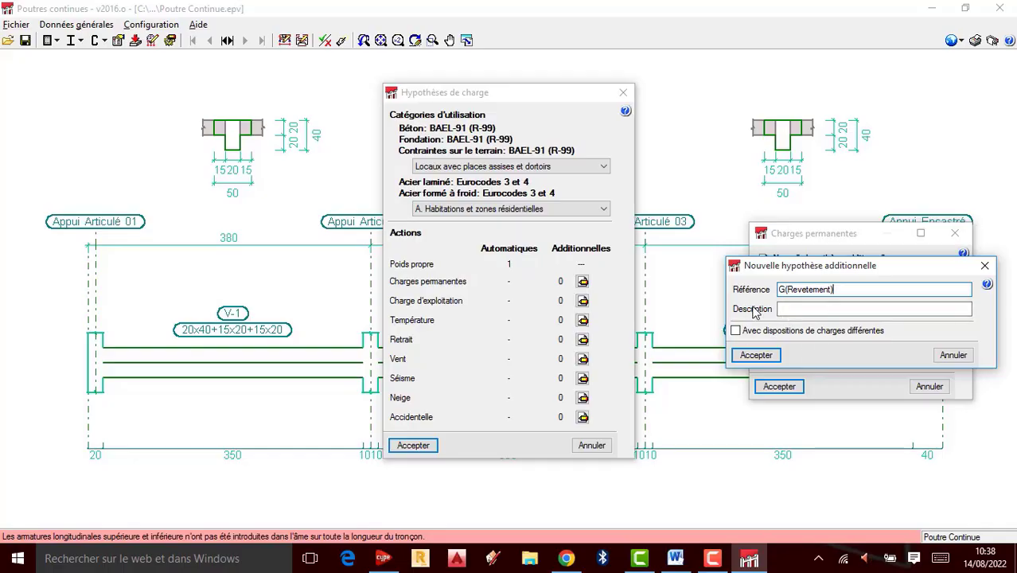
{"action": "left_click", "coordinate": [749, 357]}
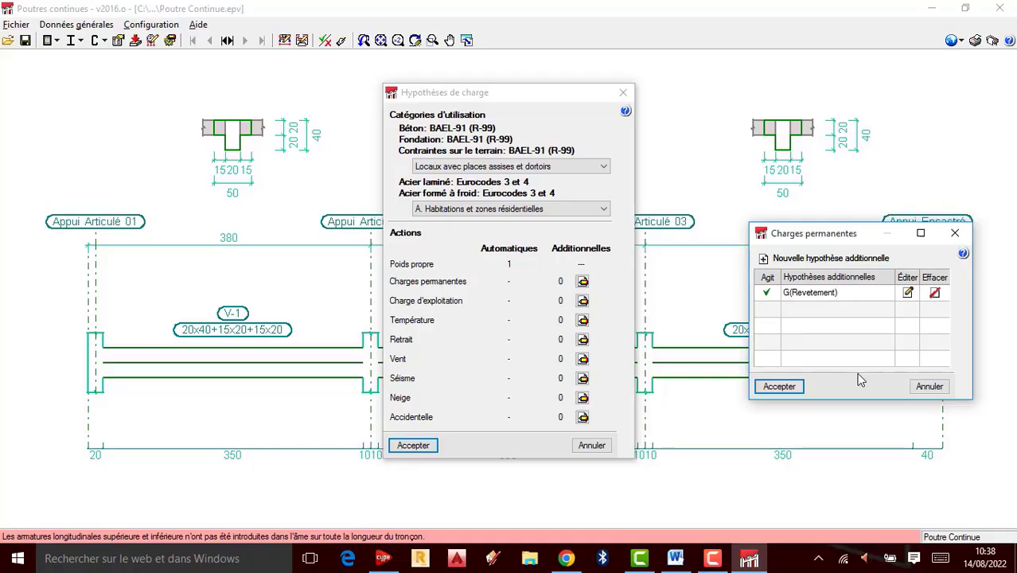
{"action": "left_click", "coordinate": [777, 387]}
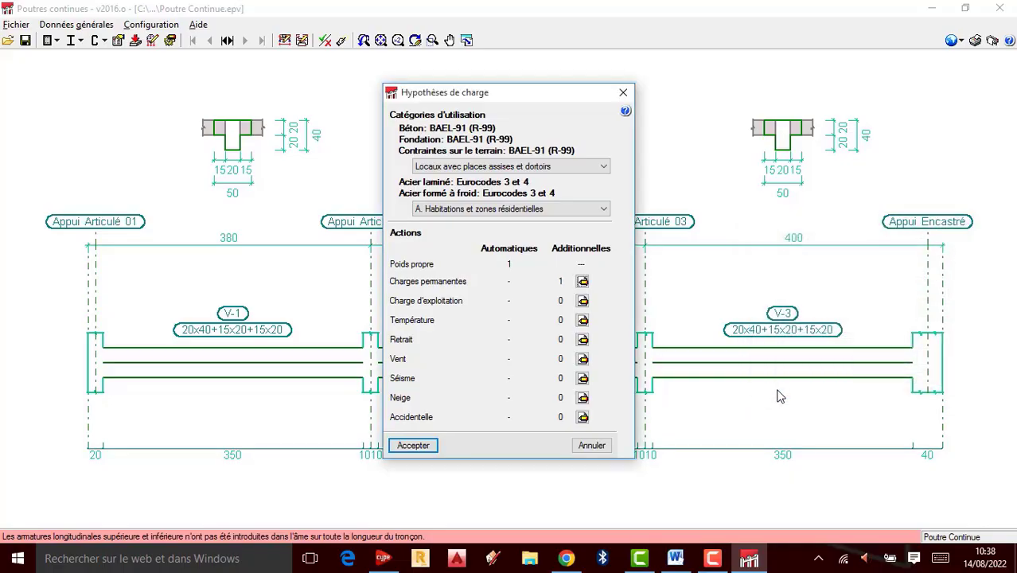
Add an additional live load hypothesis with the reference "Q1(Charge d'exploitation)" and accept the load hypotheses.
{"action": "left_click", "coordinate": [582, 300]}
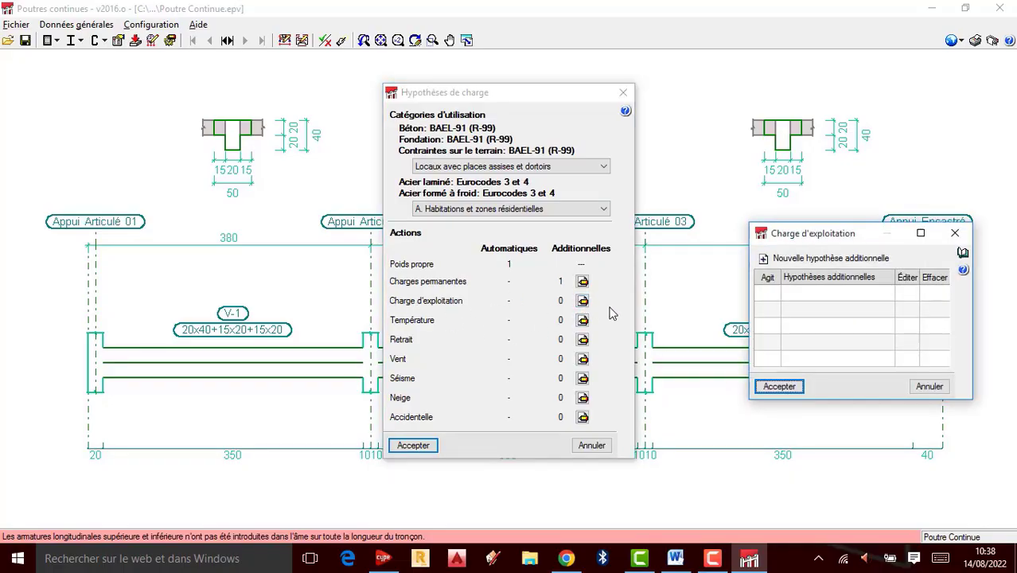
{"action": "left_click", "coordinate": [766, 256]}
{"action": "left_click", "coordinate": [805, 290]}
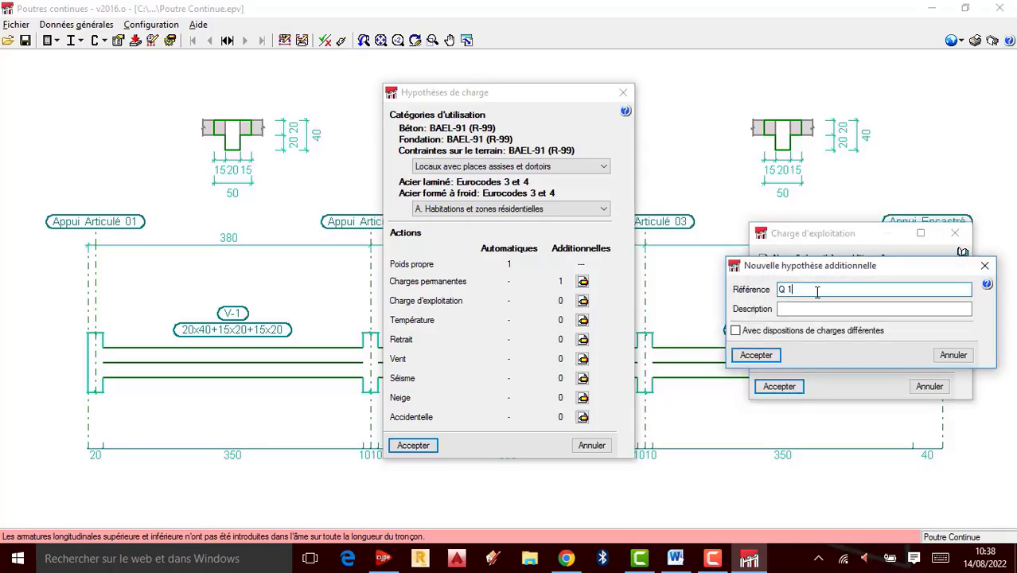
{"action": "key", "text": "BackSpace"}
{"action": "key", "text": "BackSpace"}
{"action": "type", "text": "1"}
{"action": "type", "text": "(c"}
{"action": "key", "text": "BackSpace"}
{"action": "key", "text": "BackSpace"}
{"action": "type", "text": "(Charge d'exploi"}
{"action": "type", "text": "tation)"}
{"action": "left_click", "coordinate": [783, 389]}
{"action": "left_click", "coordinate": [766, 355]}
{"action": "left_click", "coordinate": [779, 386]}
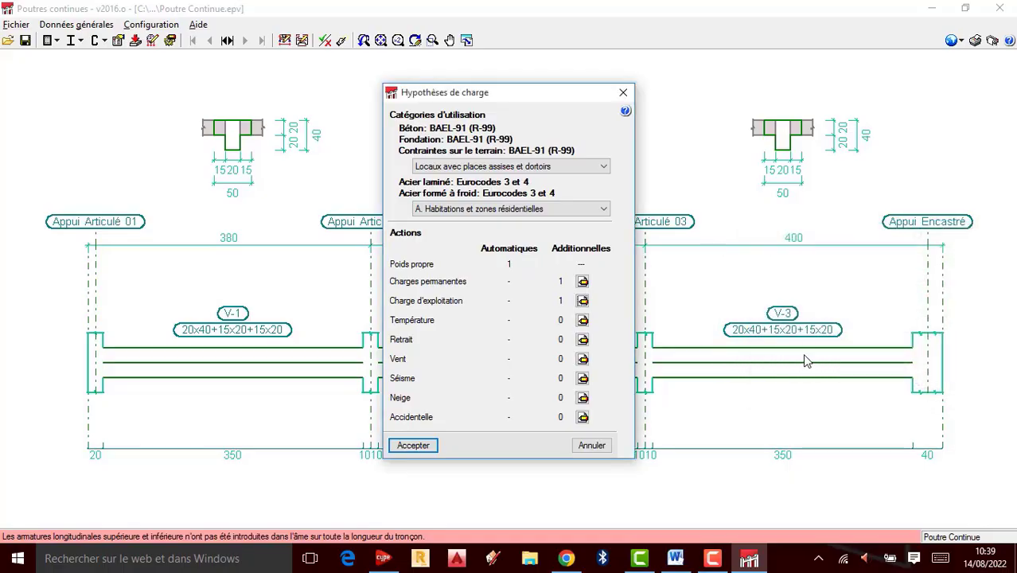
{"action": "left_click", "coordinate": [427, 444]}
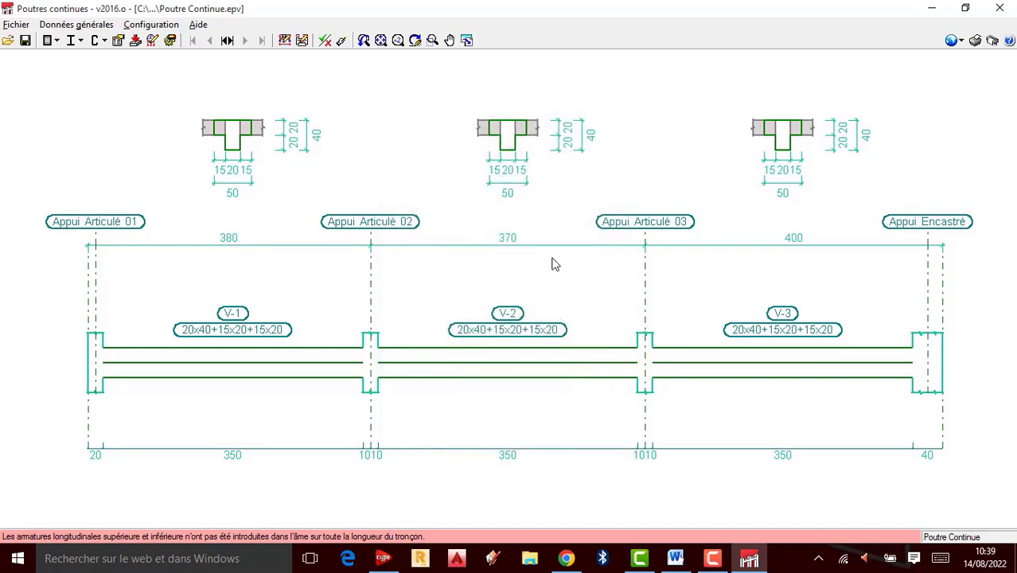
Reopen the beam's geometry and load editor and add a uniform downward load of 1.35 kN/m to the first span under "G(Revetement)".
{"action": "left_click", "coordinate": [284, 40]}
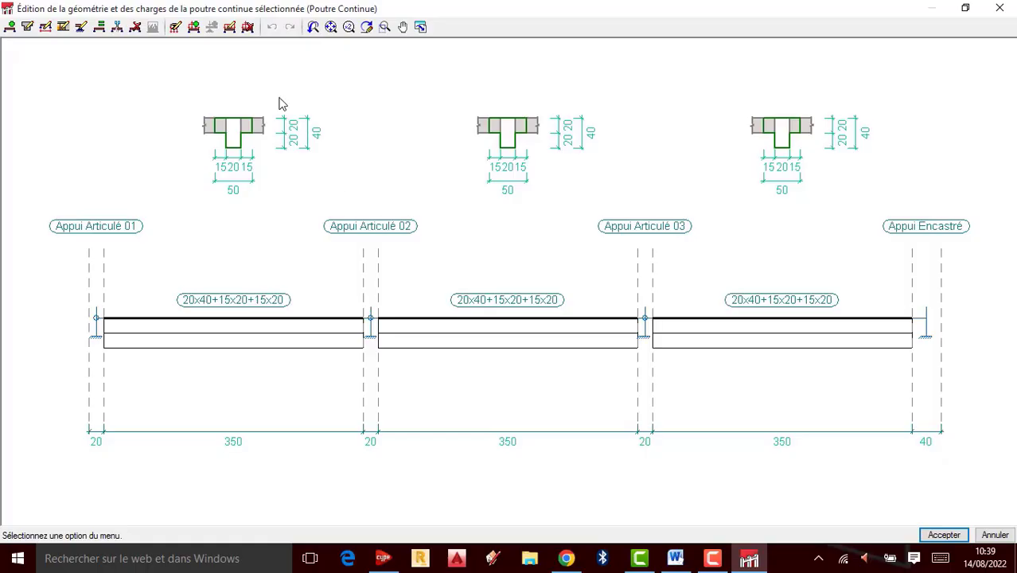
{"action": "left_click", "coordinate": [195, 27]}
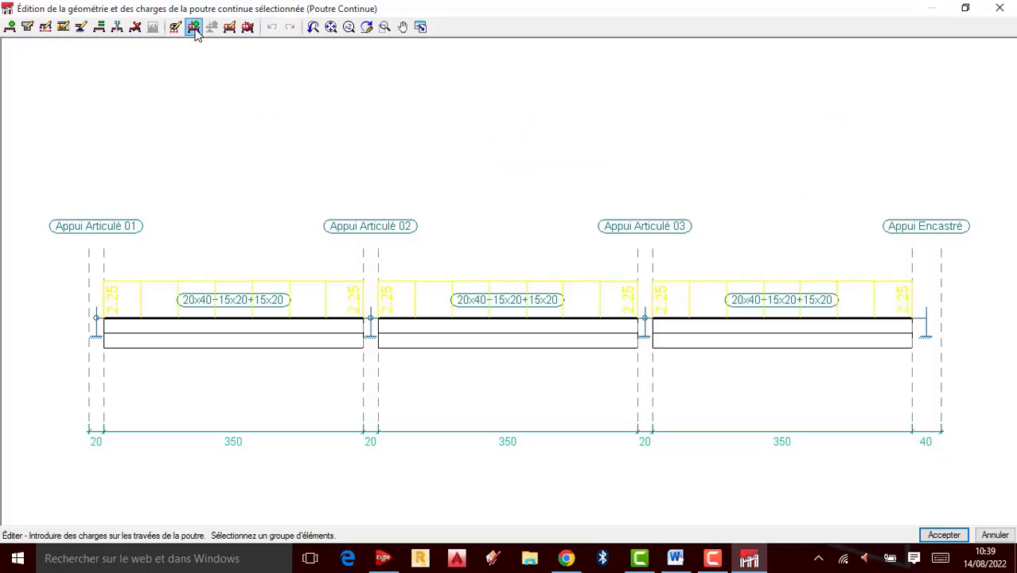
{"action": "left_click", "coordinate": [159, 334]}
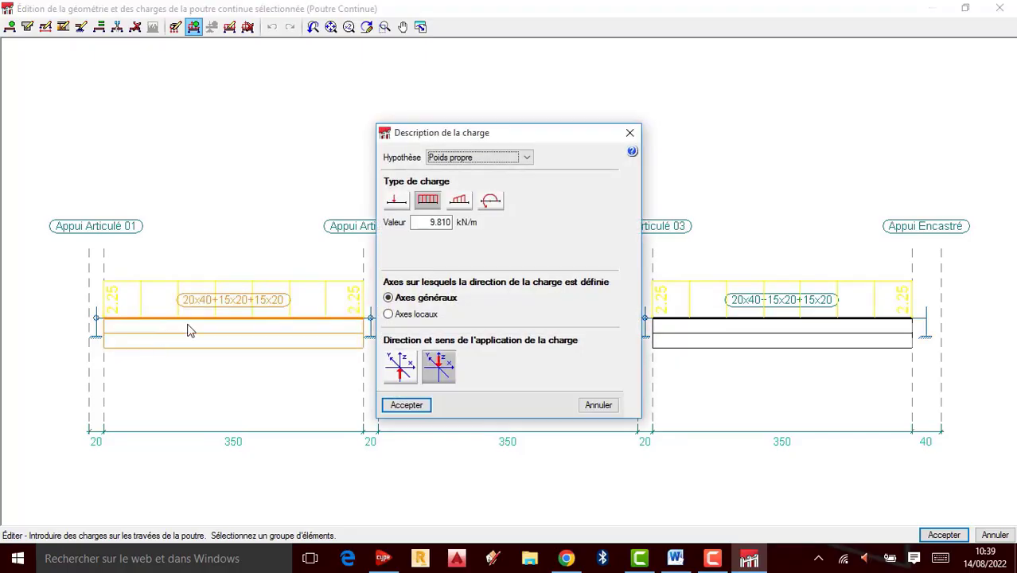
{"action": "left_click", "coordinate": [525, 159]}
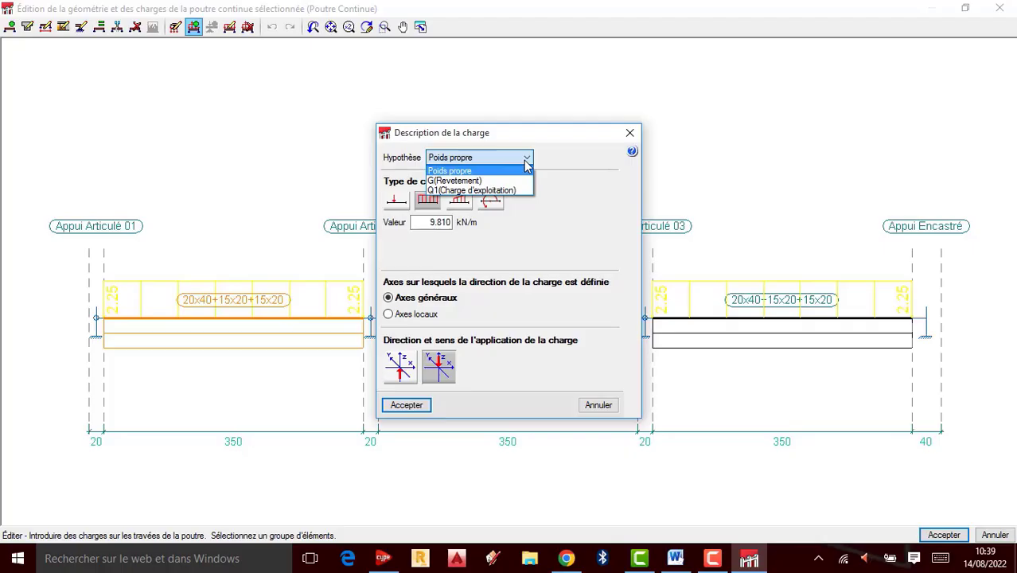
{"action": "left_click", "coordinate": [465, 182]}
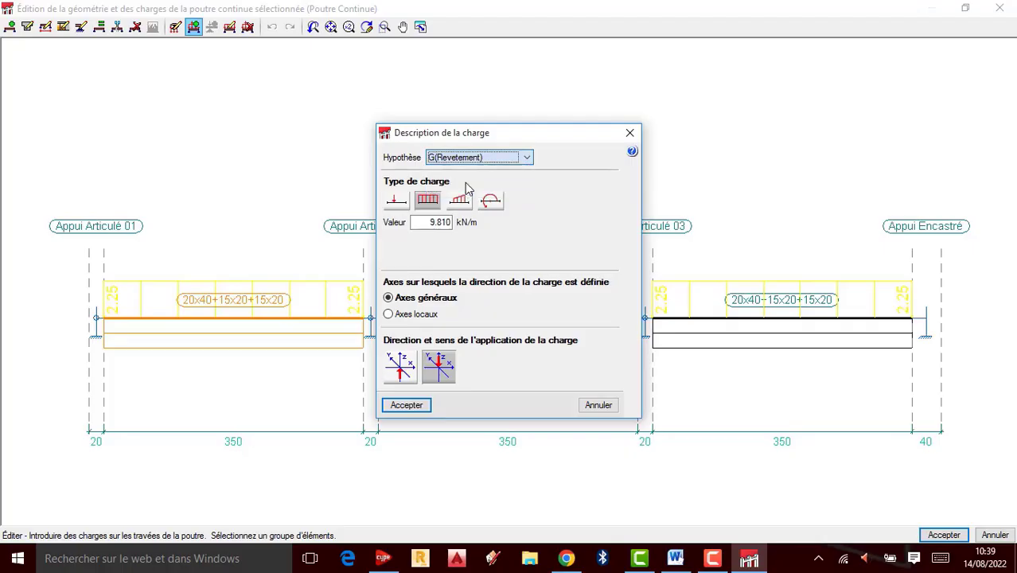
{"action": "double_click", "coordinate": [435, 223]}
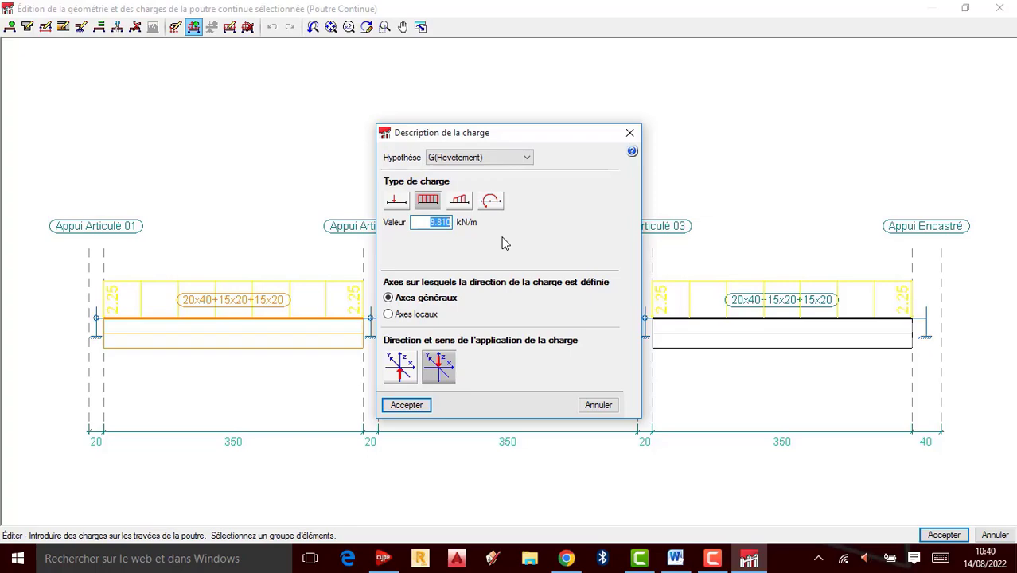
{"action": "type", "text": "1.35"}
{"action": "left_click", "coordinate": [406, 405]}
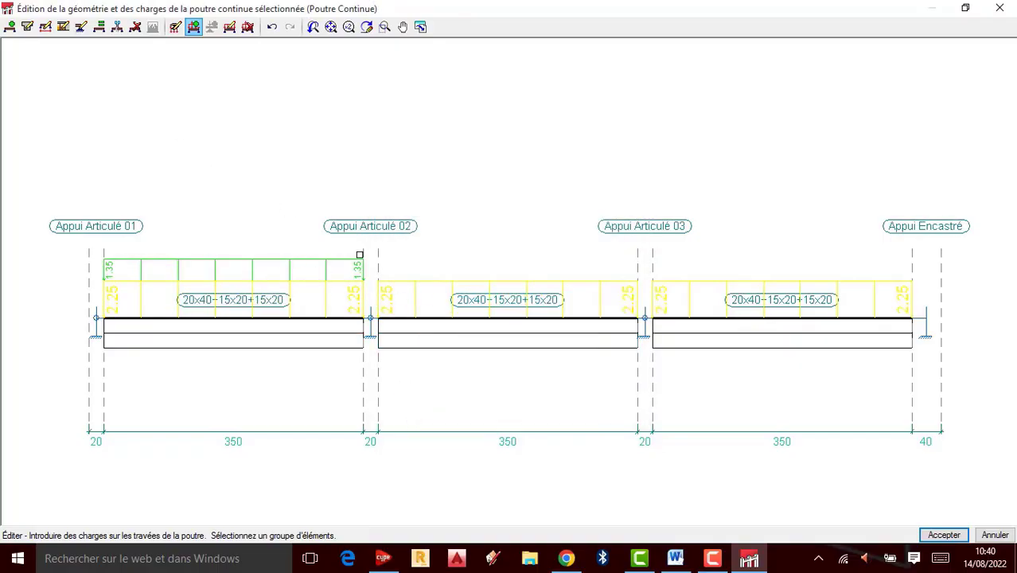
Add the uniform downward load of 1.35 kN/m under "G(Revetement)" to the second and third spans.
{"action": "left_click", "coordinate": [426, 331]}
{"action": "right_click", "coordinate": [427, 331]}
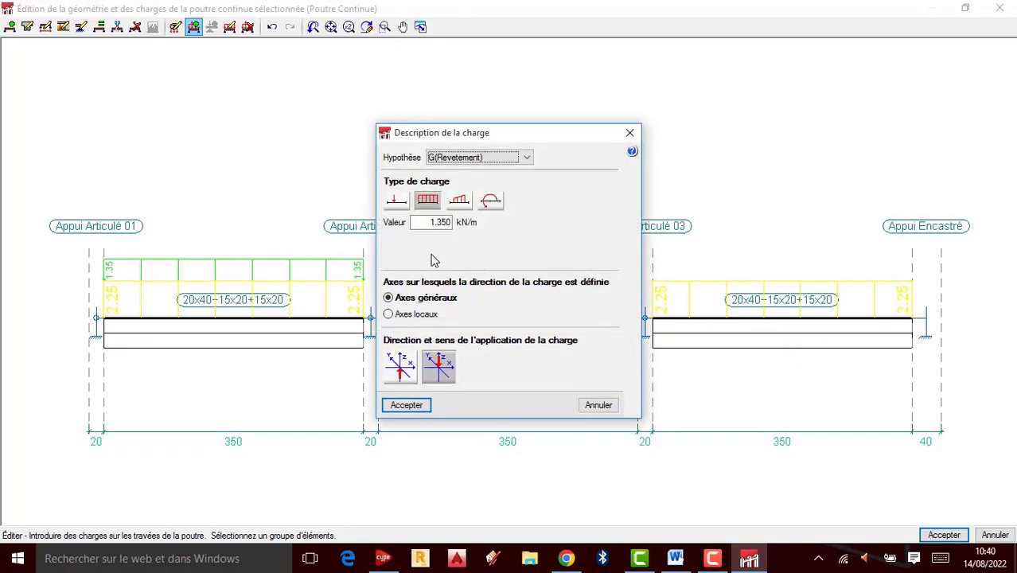
{"action": "left_click", "coordinate": [407, 405]}
{"action": "left_click", "coordinate": [722, 338]}
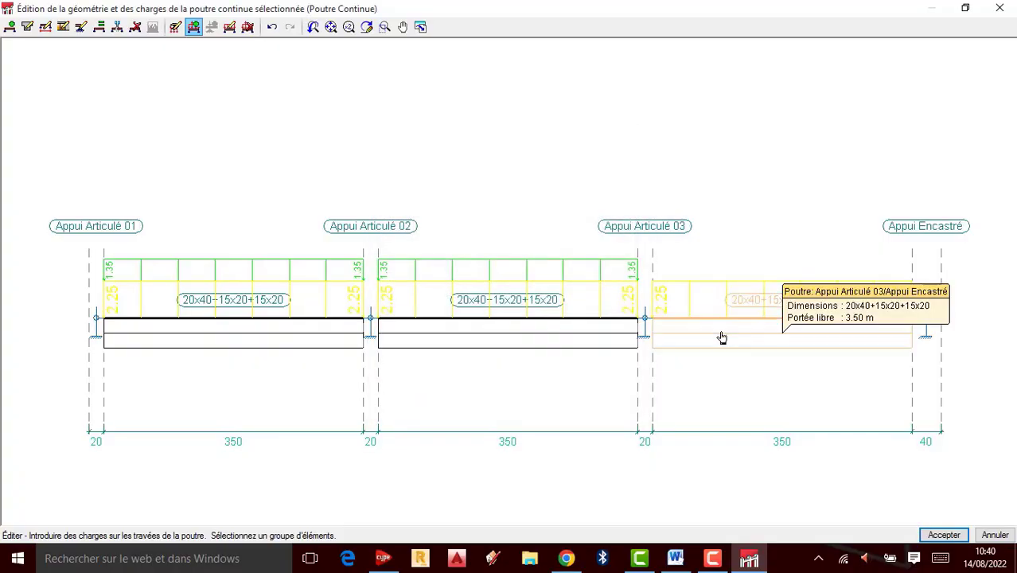
{"action": "right_click", "coordinate": [722, 338]}
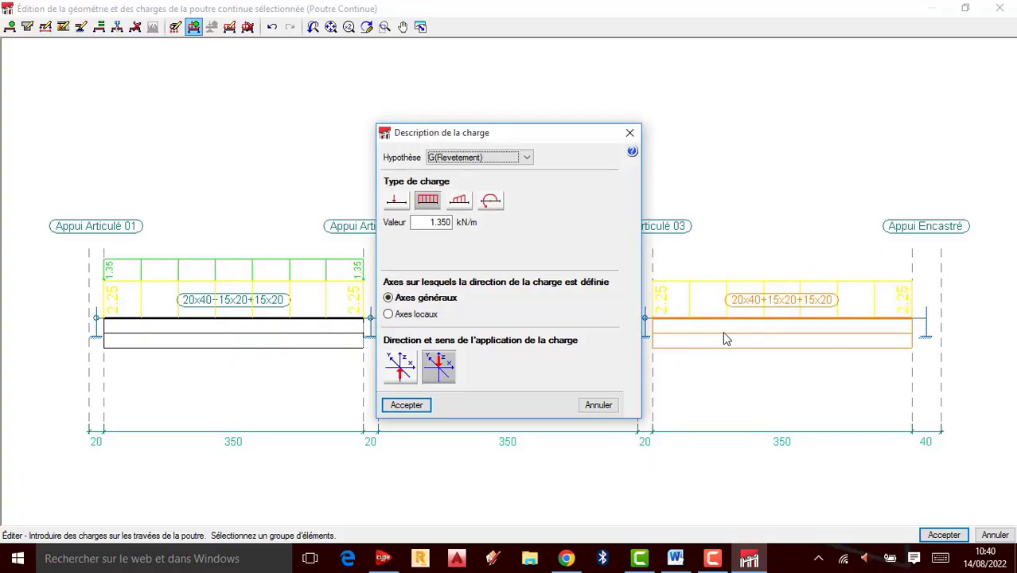
{"action": "left_click", "coordinate": [414, 406]}
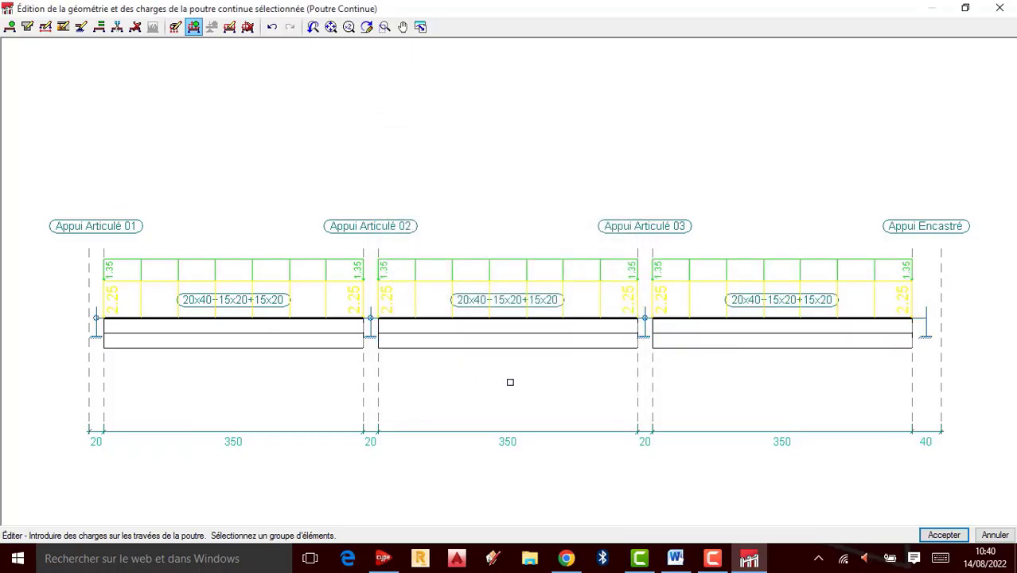
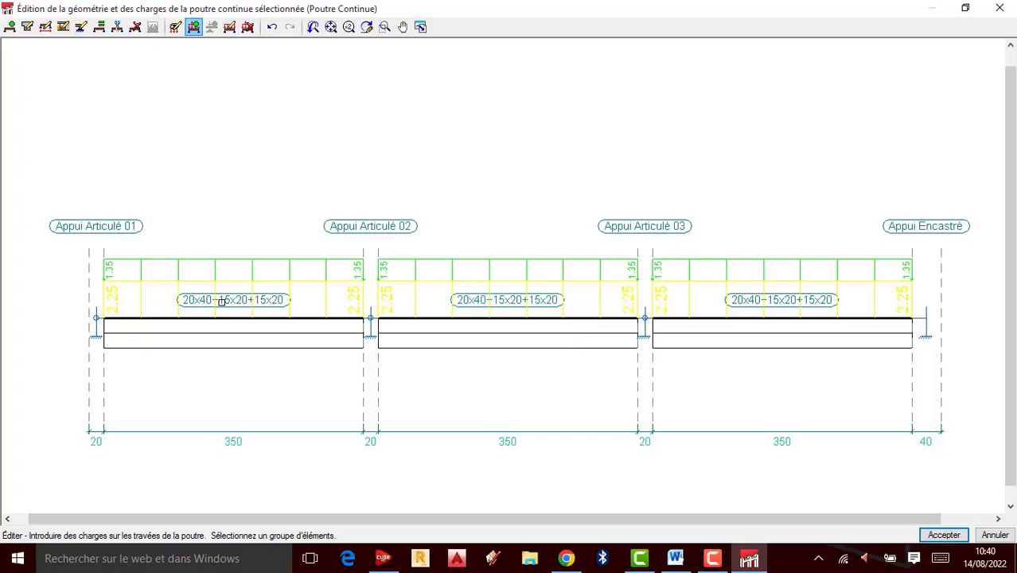
Start a new uniform load on the first span and assign it to the hypothesis "Q1(Charge d'exploitation)".
{"action": "scroll", "coordinate": [221, 301], "scroll_direction": "up", "scroll_amount": 1}
{"action": "scroll", "coordinate": [67, 285], "scroll_direction": "down", "scroll_amount": 1}
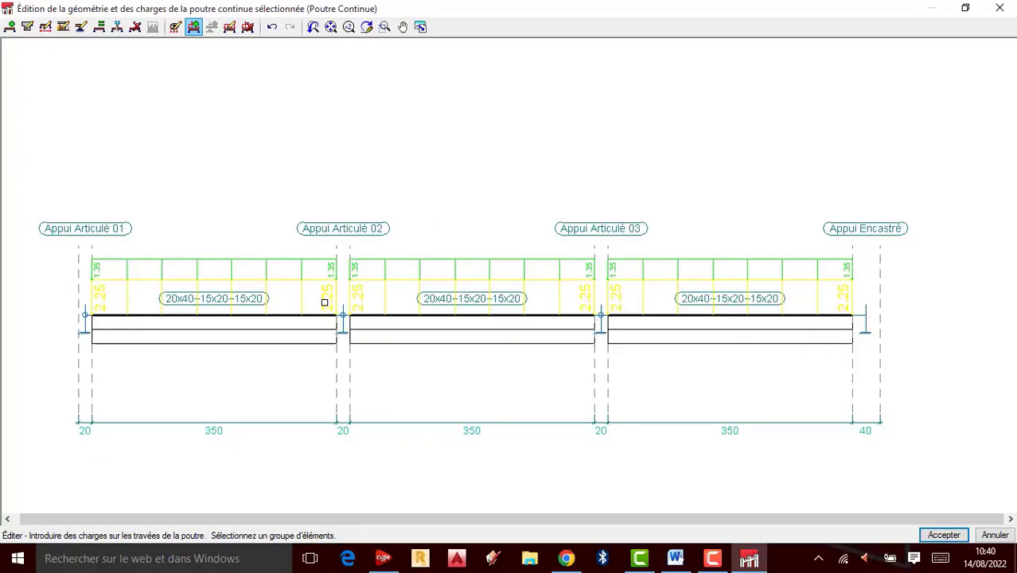
{"action": "scroll", "coordinate": [325, 299], "scroll_direction": "down", "scroll_amount": 1}
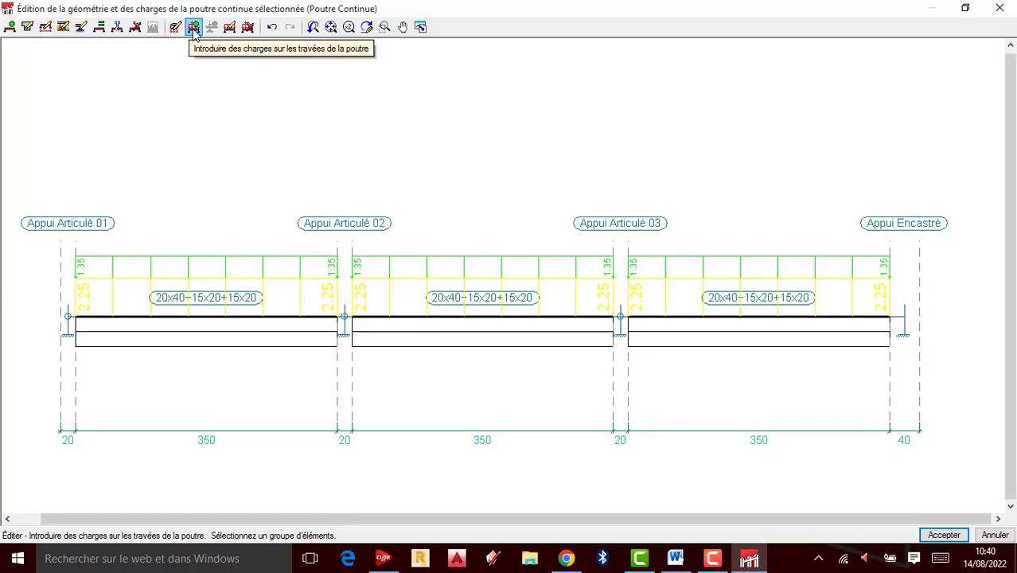
{"action": "left_click", "coordinate": [228, 345]}
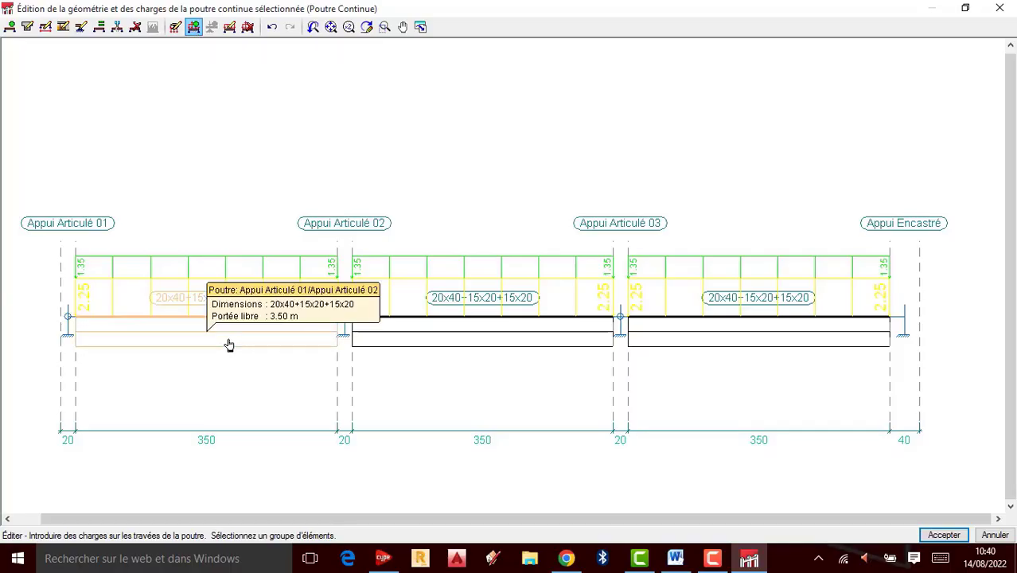
{"action": "right_click", "coordinate": [228, 346]}
{"action": "left_click", "coordinate": [522, 157]}
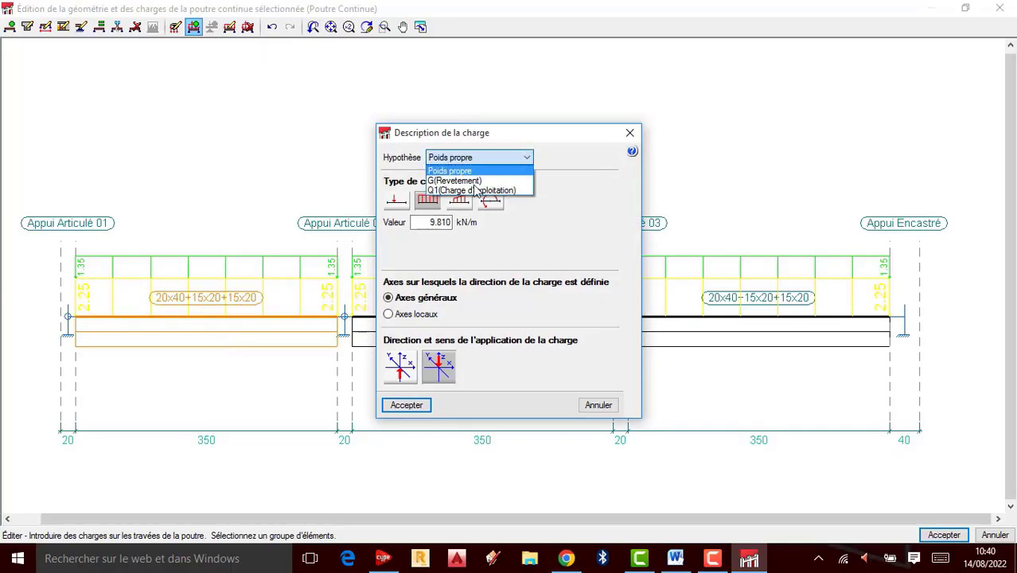
{"action": "left_click", "coordinate": [472, 191]}
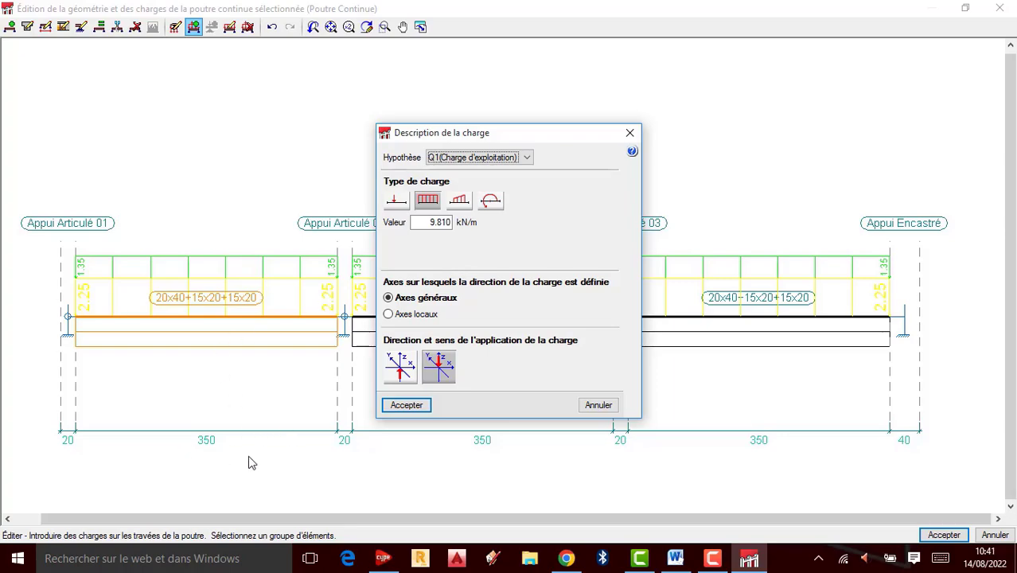
Open the Windows Calculator and compute 3.5 × 3, multiplied by 150.
{"action": "left_click", "coordinate": [215, 564]}
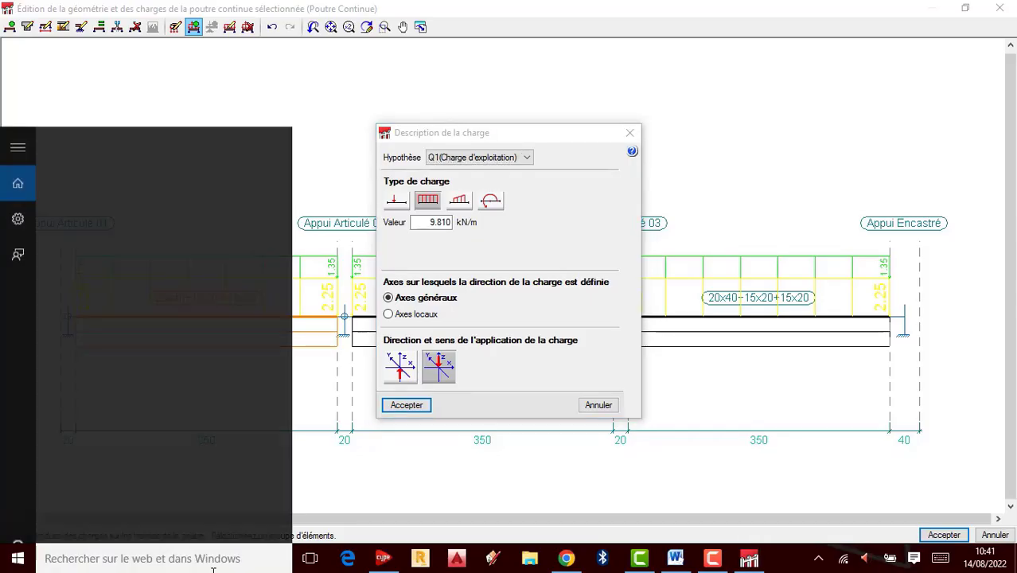
{"action": "type", "text": "cal"}
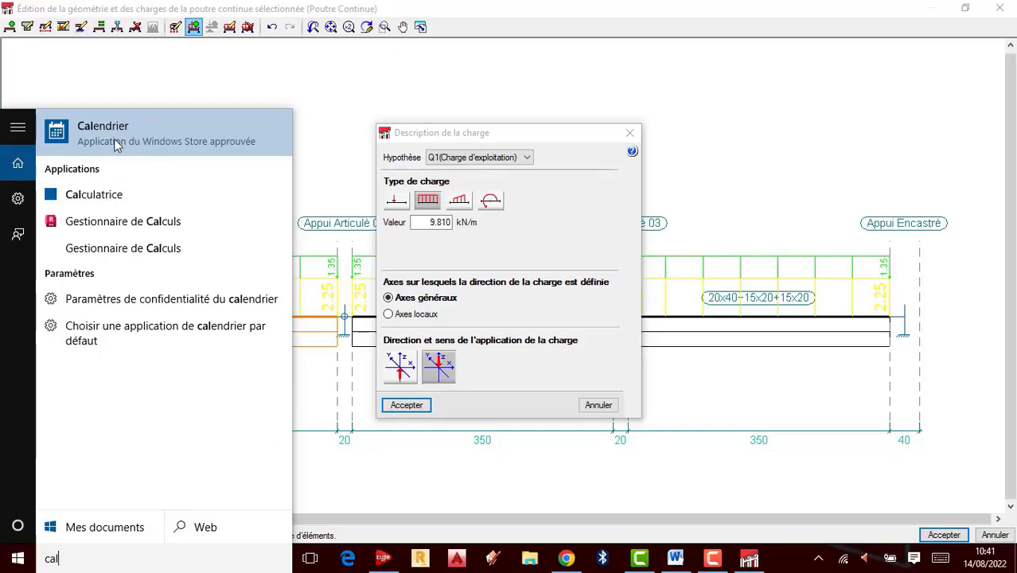
{"action": "left_click", "coordinate": [109, 203]}
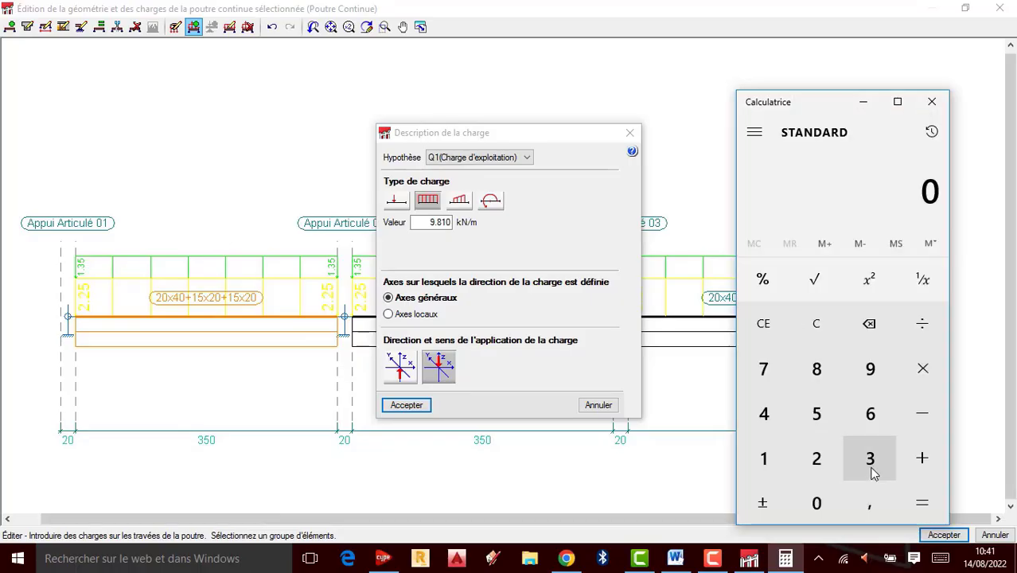
{"action": "type", "text": "3,5"}
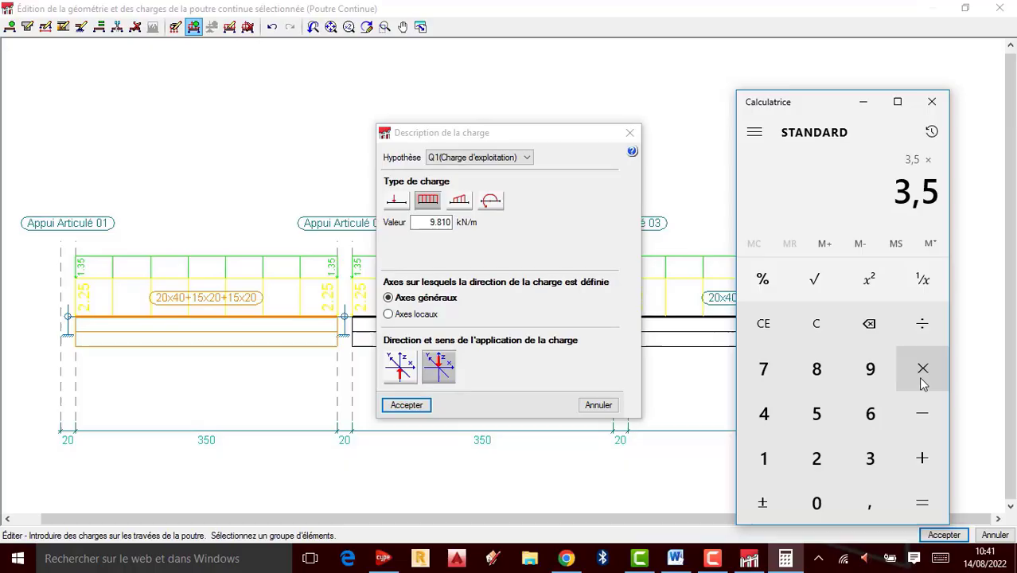
{"action": "left_click", "coordinate": [876, 459]}
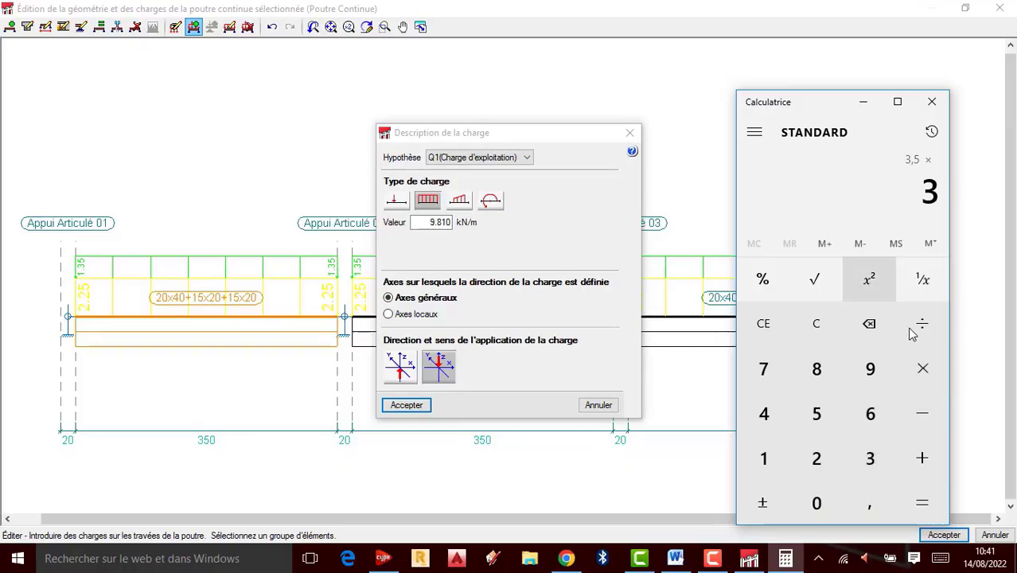
{"action": "left_click", "coordinate": [922, 497]}
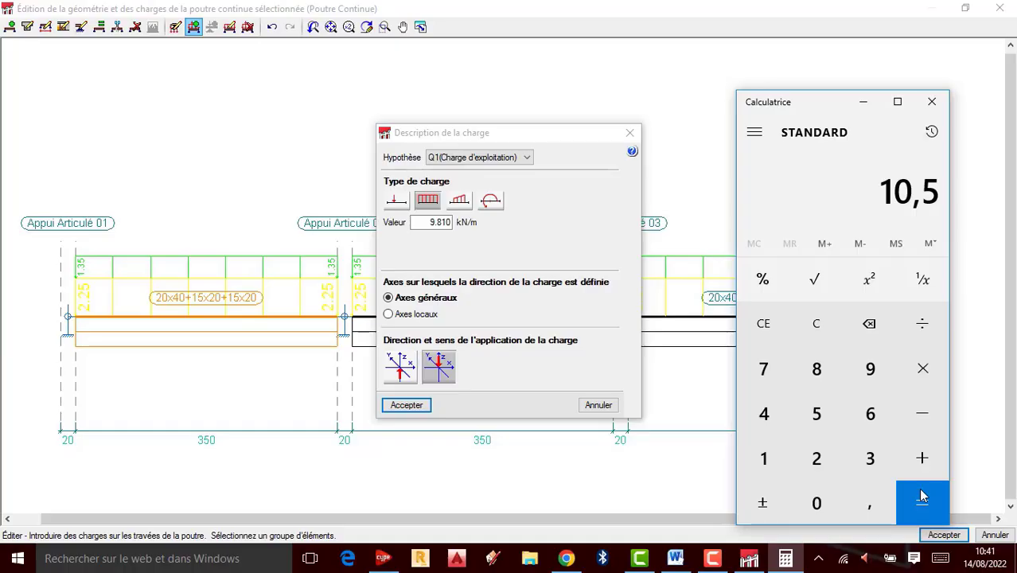
{"action": "left_click", "coordinate": [922, 378]}
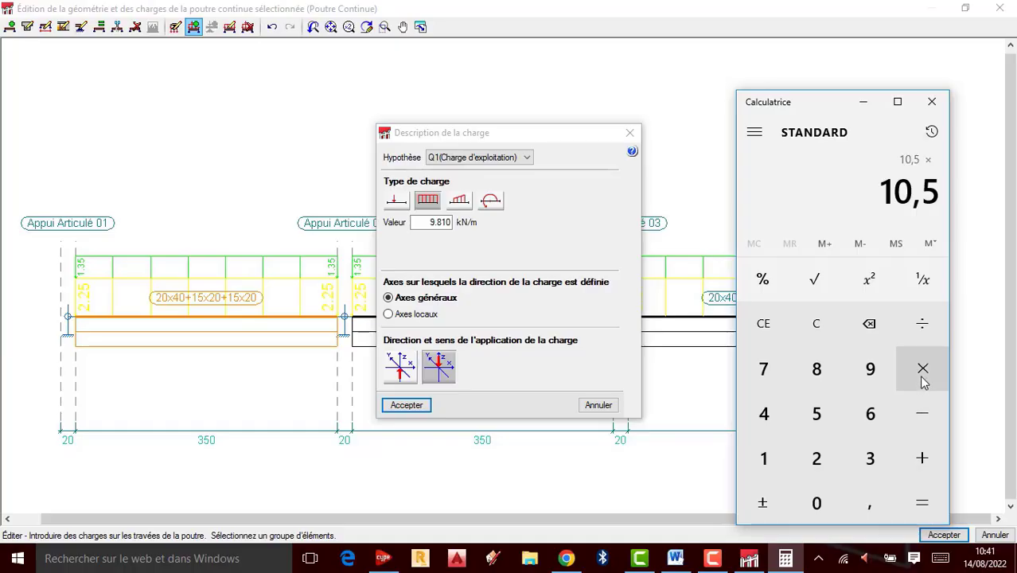
{"action": "left_click", "coordinate": [763, 458]}
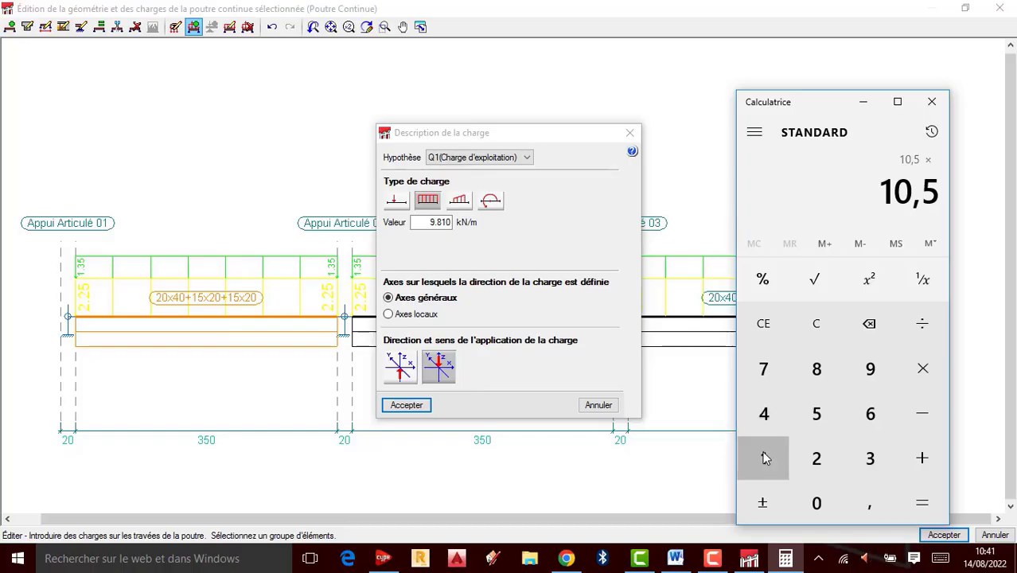
{"action": "left_click", "coordinate": [815, 414]}
{"action": "left_click", "coordinate": [812, 506]}
{"action": "left_click", "coordinate": [920, 504]}
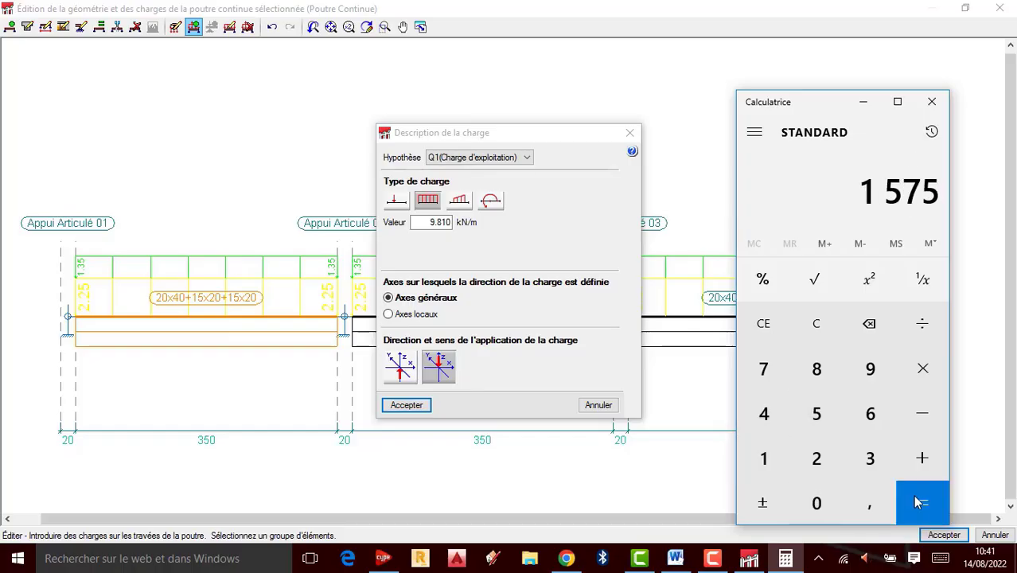
Clear the calculator and compute 4 × 150.
{"action": "left_click", "coordinate": [812, 335]}
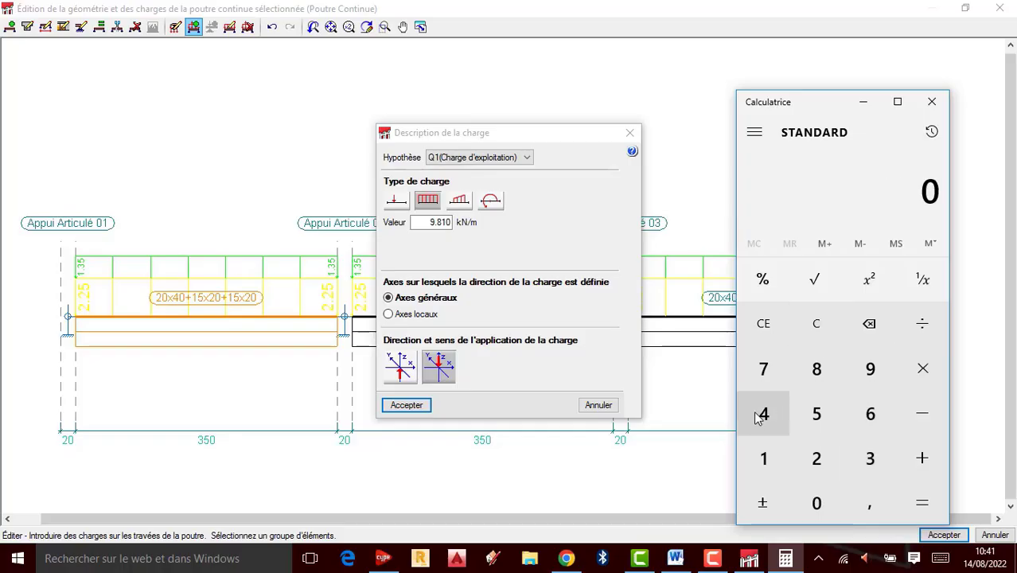
{"action": "left_click", "coordinate": [763, 414]}
{"action": "left_click", "coordinate": [922, 370]}
{"action": "left_click", "coordinate": [766, 460]}
{"action": "left_click", "coordinate": [815, 414]}
{"action": "left_click", "coordinate": [814, 501]}
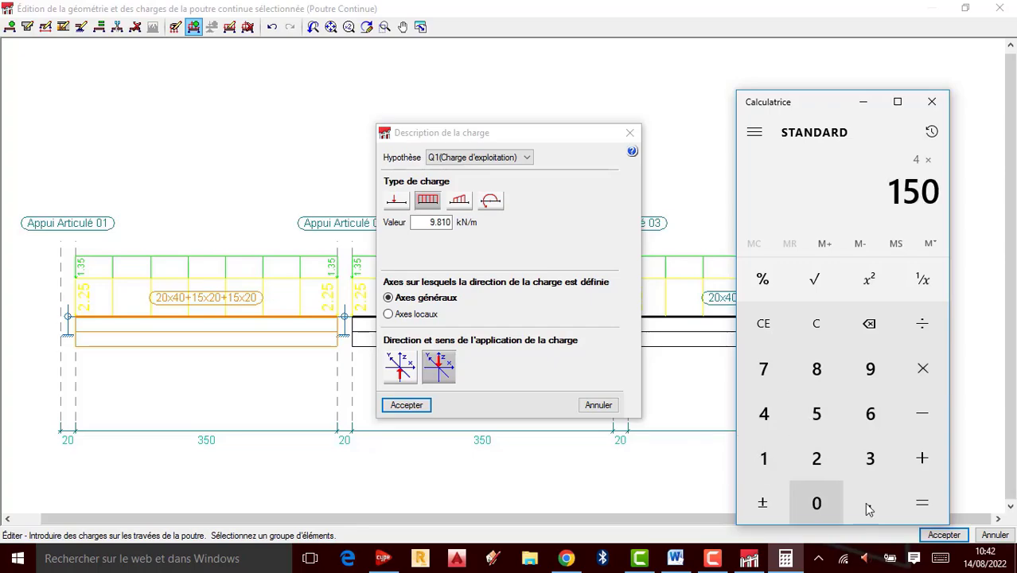
{"action": "left_click", "coordinate": [923, 504]}
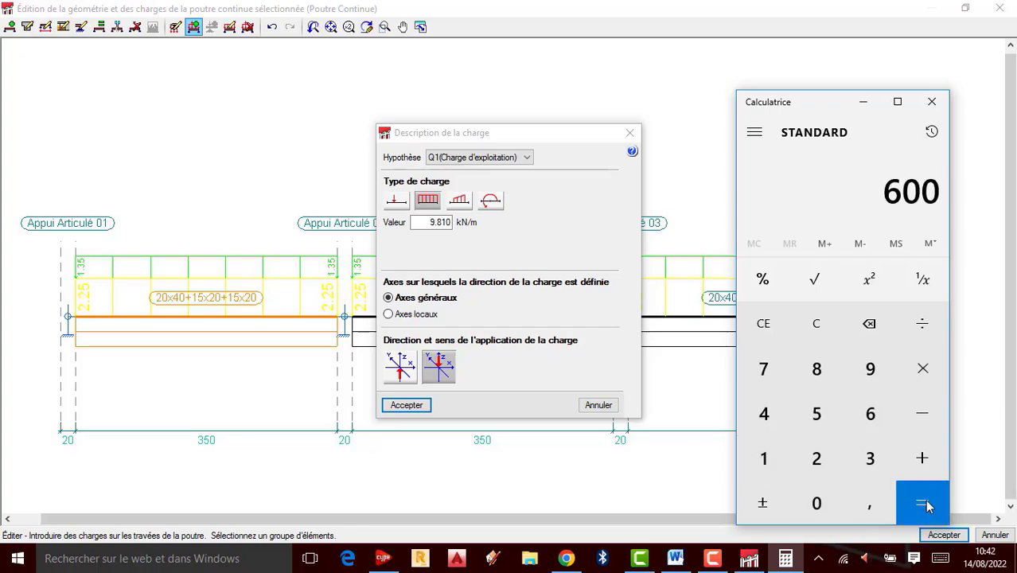
Clear the calculator and compute 3.5 × 3 × 150 again.
{"action": "left_click", "coordinate": [813, 328]}
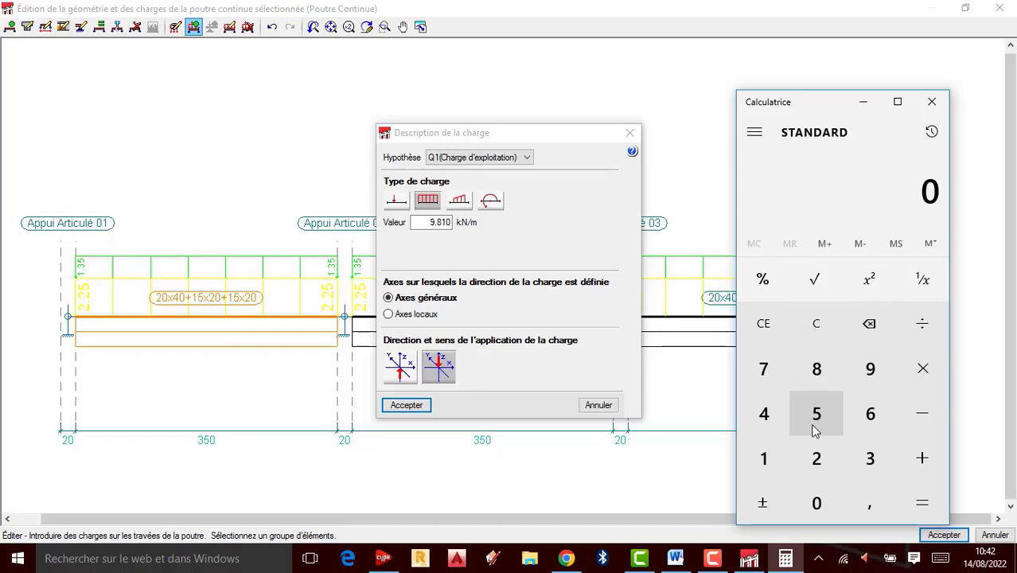
{"action": "left_click", "coordinate": [866, 473]}
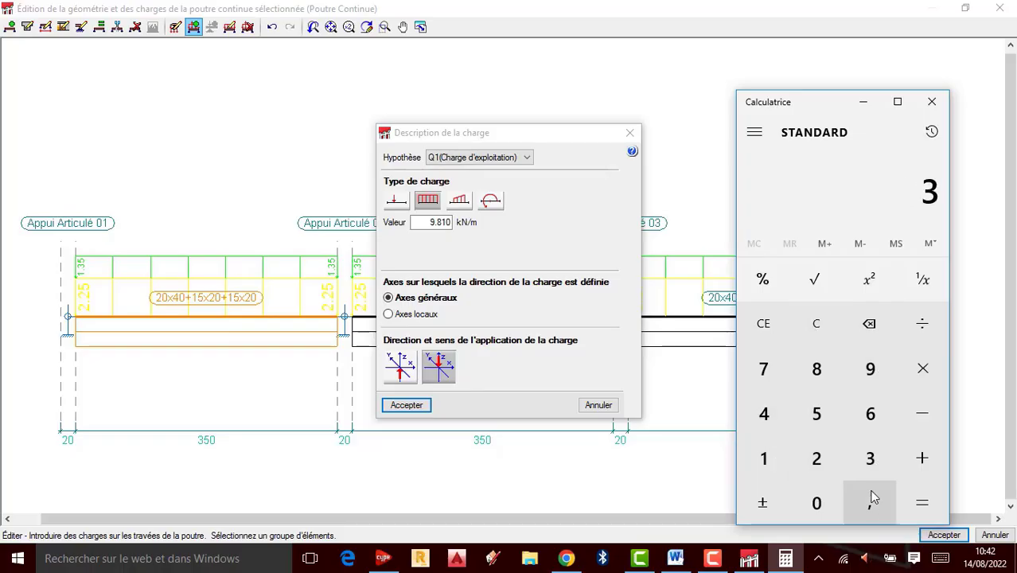
{"action": "left_click", "coordinate": [871, 499]}
{"action": "left_click", "coordinate": [828, 418]}
{"action": "left_click", "coordinate": [925, 373]}
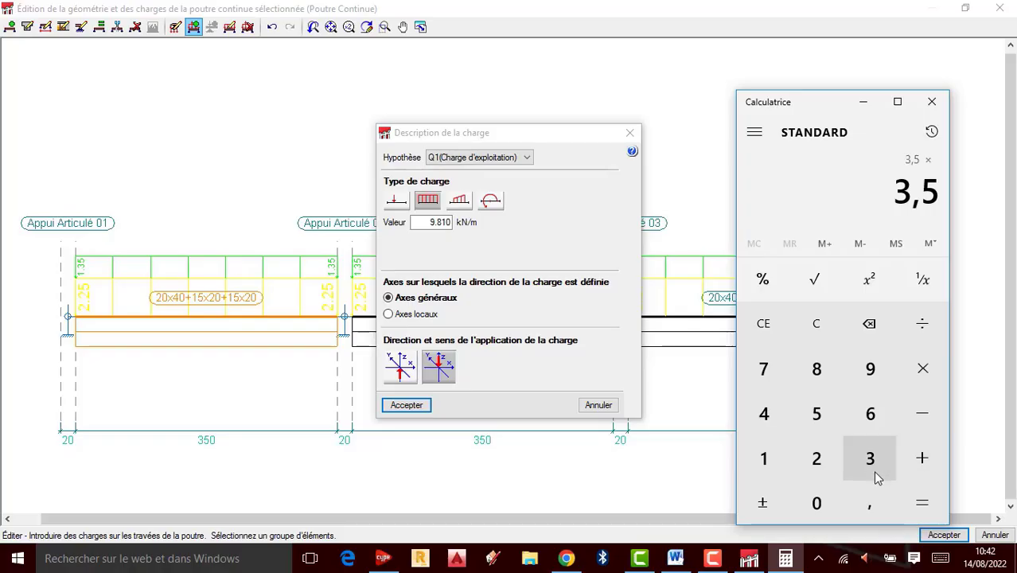
{"action": "left_click", "coordinate": [873, 470]}
{"action": "left_click", "coordinate": [923, 503]}
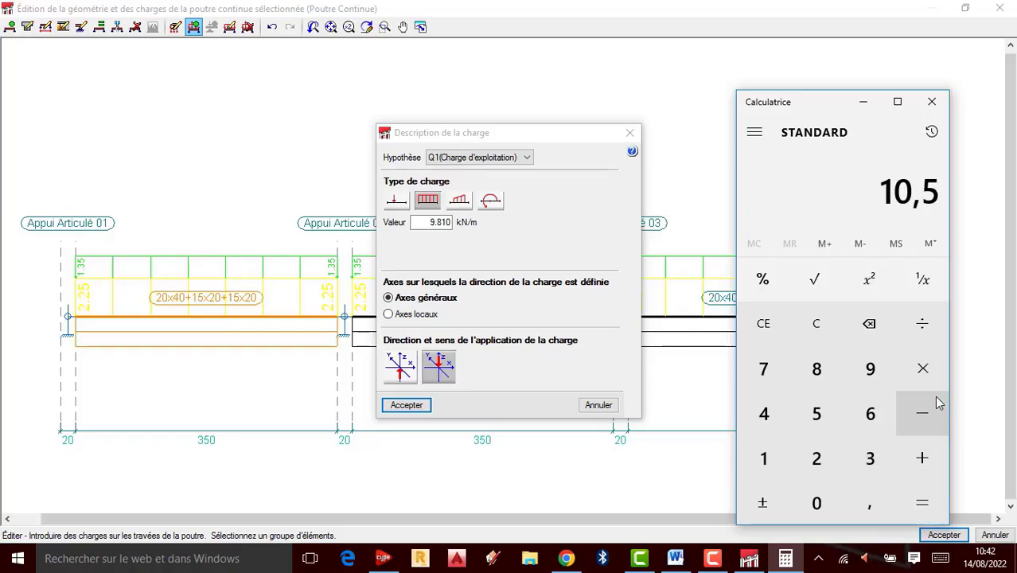
{"action": "left_click", "coordinate": [922, 373]}
{"action": "left_click", "coordinate": [771, 465]}
{"action": "left_click", "coordinate": [820, 424]}
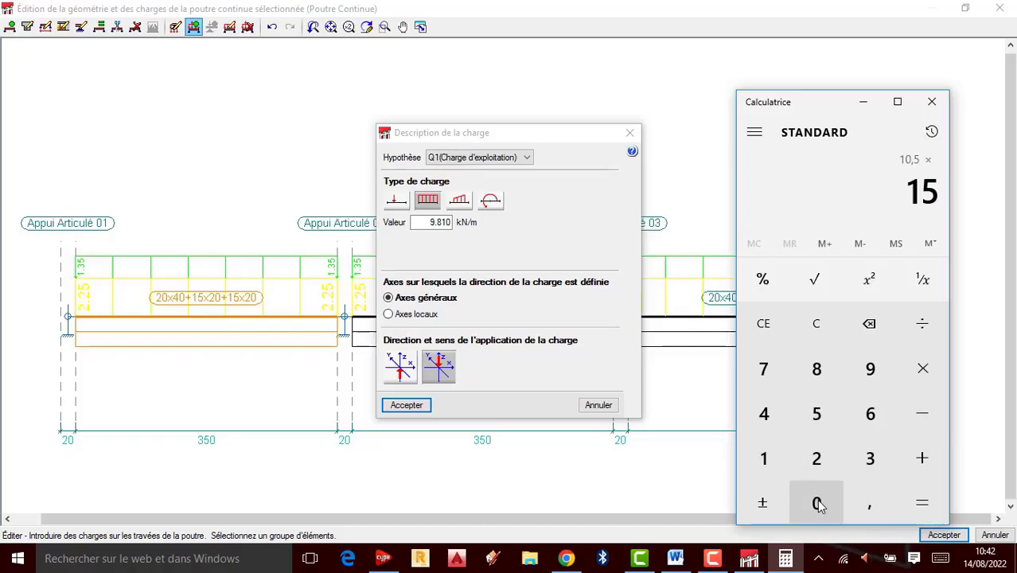
{"action": "left_click", "coordinate": [819, 504]}
{"action": "left_click", "coordinate": [921, 501]}
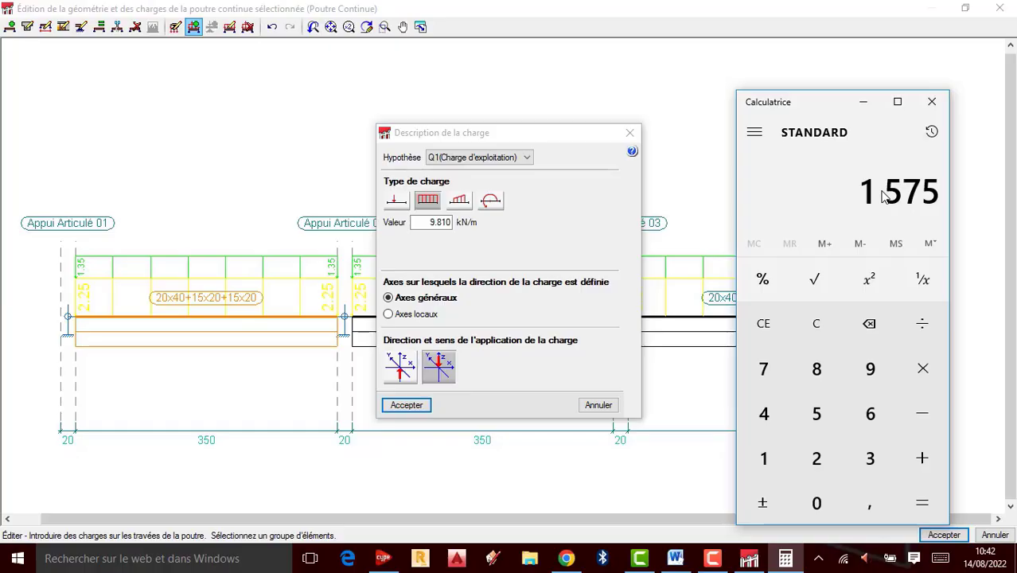
Set the first span's "Q1(Charge d'exploitation)" uniform load to 15 kN/m and add the same downward load to the second span.
{"action": "double_click", "coordinate": [431, 223]}
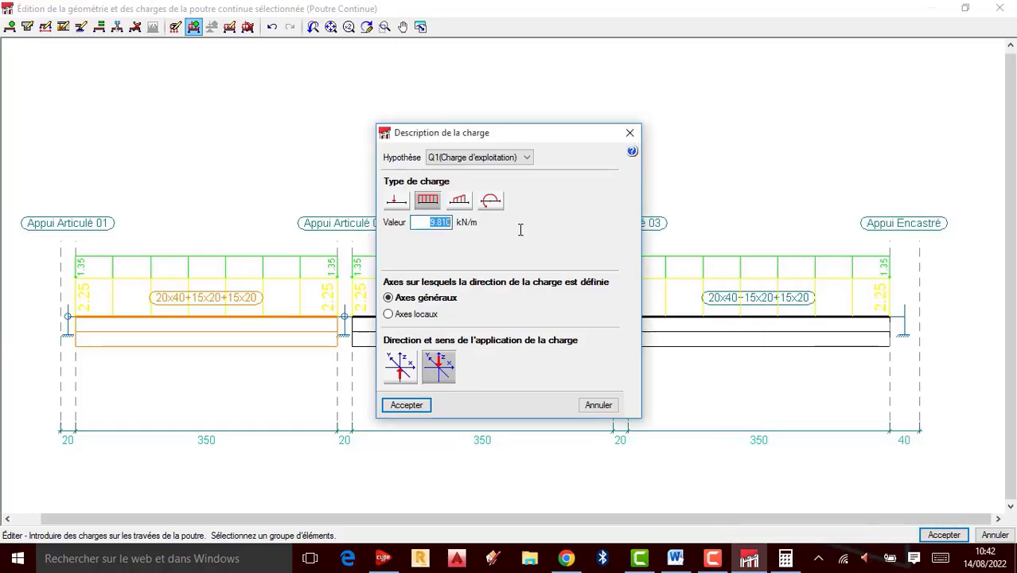
{"action": "type", "text": "15"}
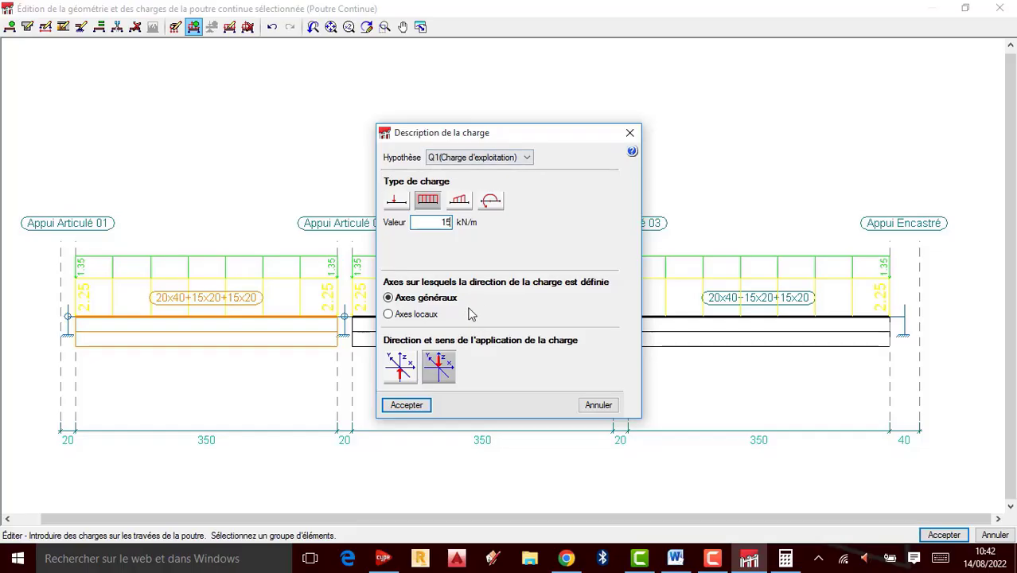
{"action": "left_click", "coordinate": [414, 407]}
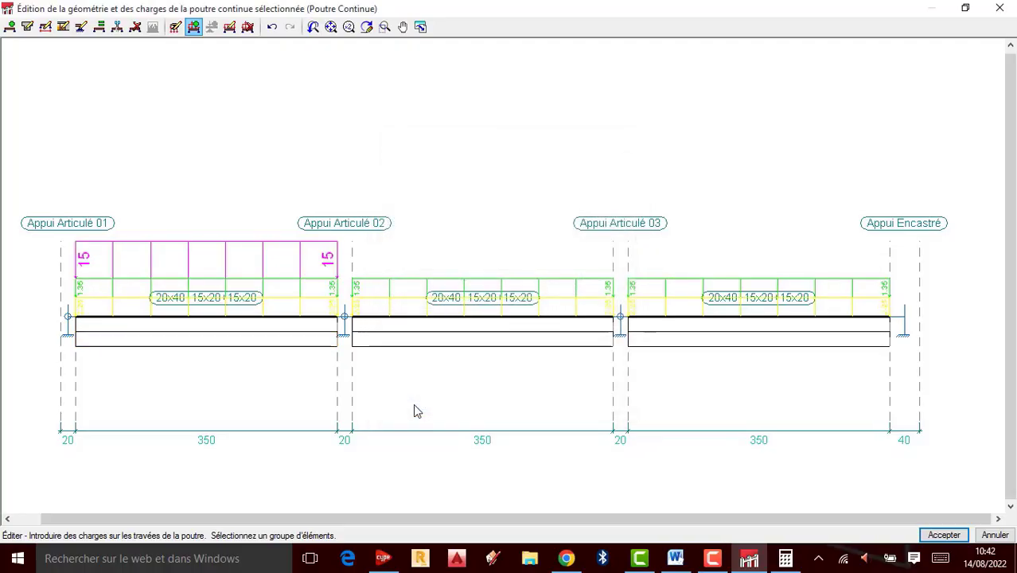
{"action": "left_click", "coordinate": [435, 336]}
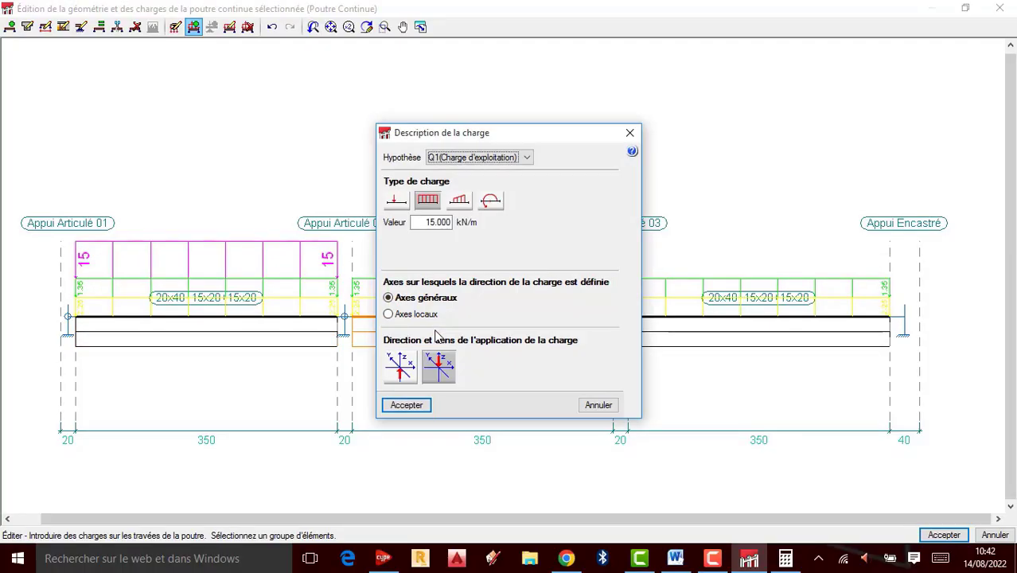
{"action": "left_click", "coordinate": [406, 405]}
{"action": "right_click", "coordinate": [681, 333]}
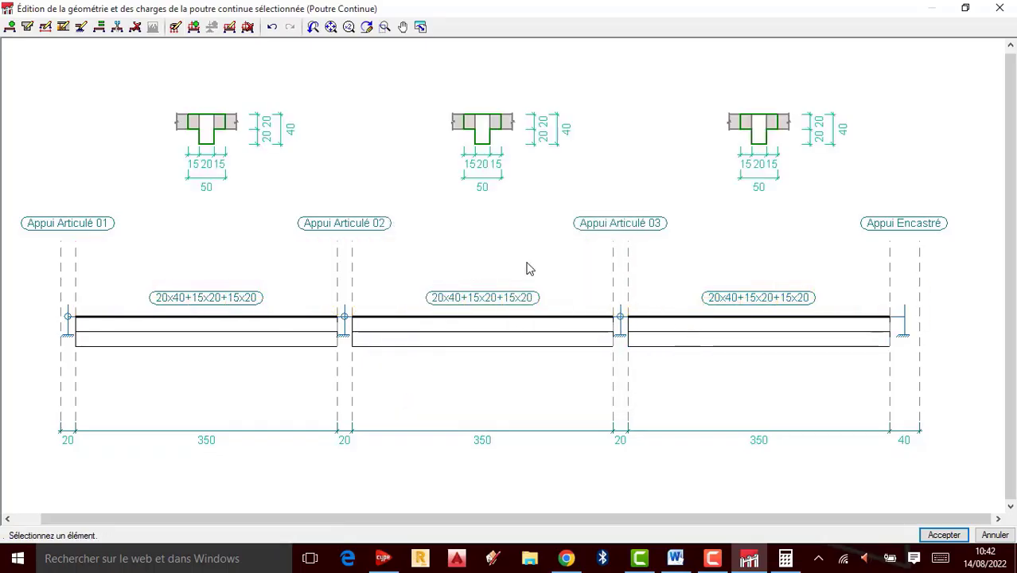
Add a uniform downward load of 15 kN/m to the third span under the hypothesis "Poids propre".
{"action": "left_click", "coordinate": [193, 26]}
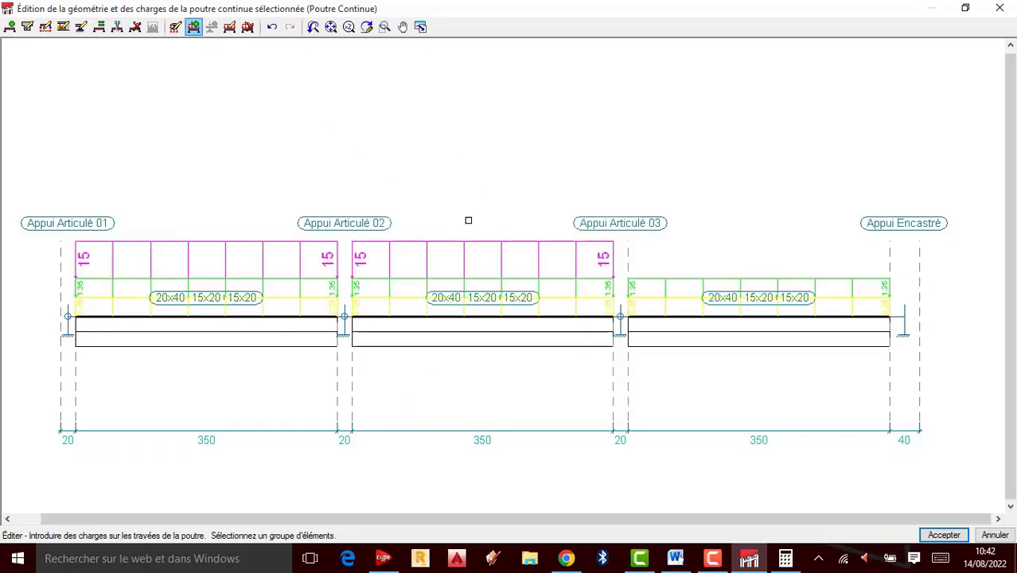
{"action": "left_click", "coordinate": [695, 331]}
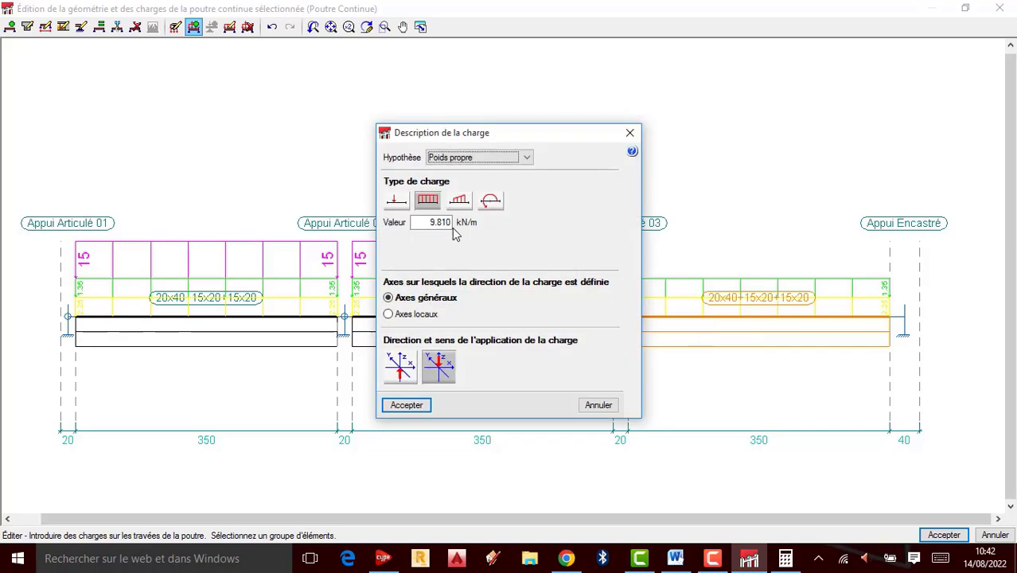
{"action": "left_click", "coordinate": [424, 223]}
{"action": "key", "text": "shift+End"}
{"action": "type", "text": "15"}
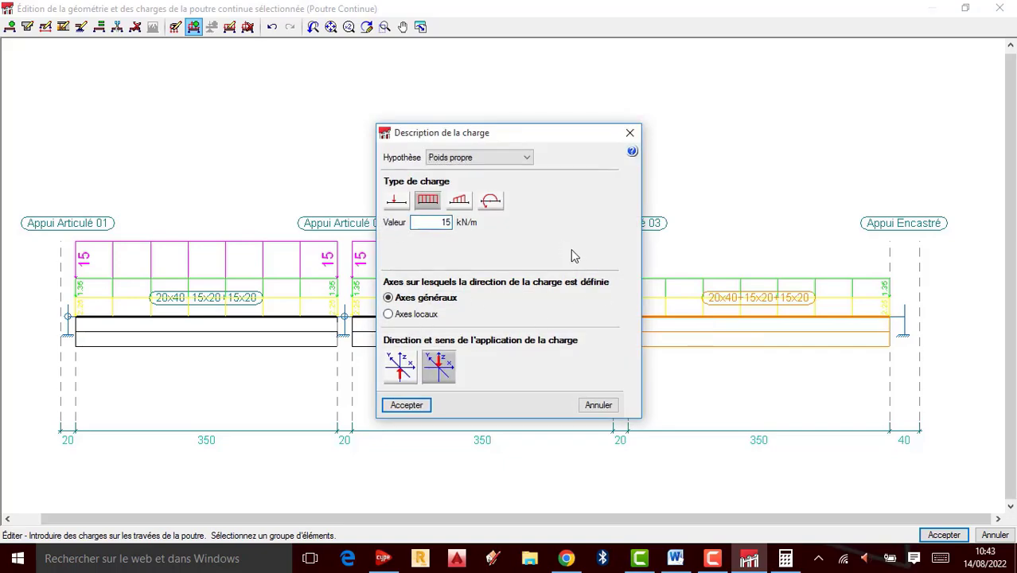
{"action": "left_click", "coordinate": [408, 405]}
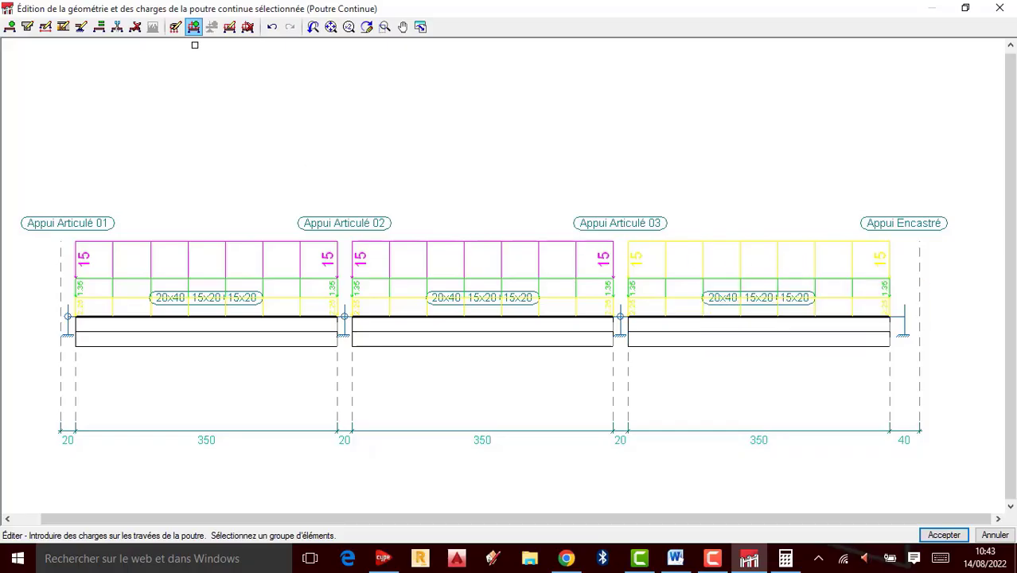
Delete the 15 kN/m "Poids propre" load from the third span.
{"action": "left_click", "coordinate": [246, 30]}
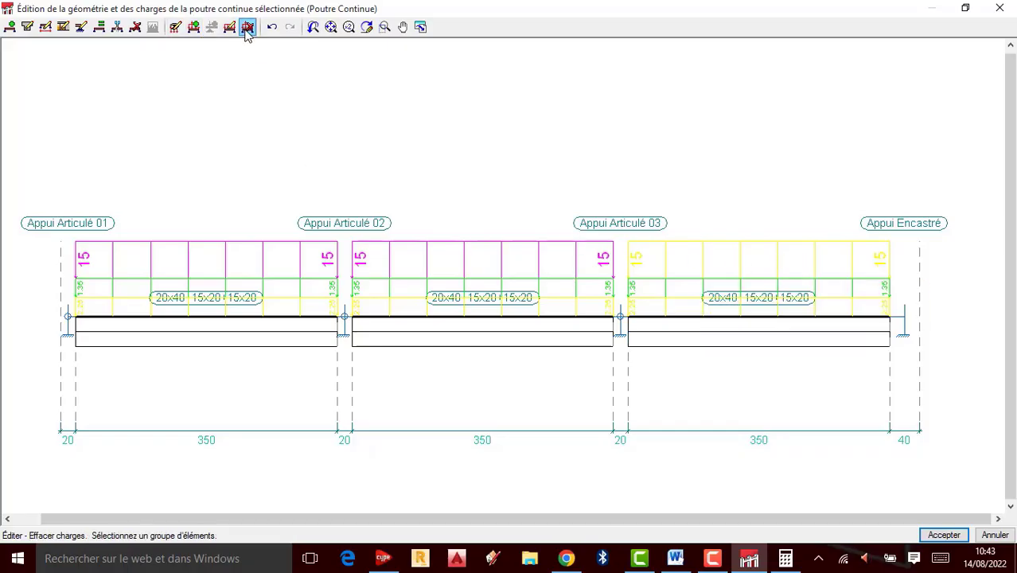
{"action": "left_click", "coordinate": [710, 251]}
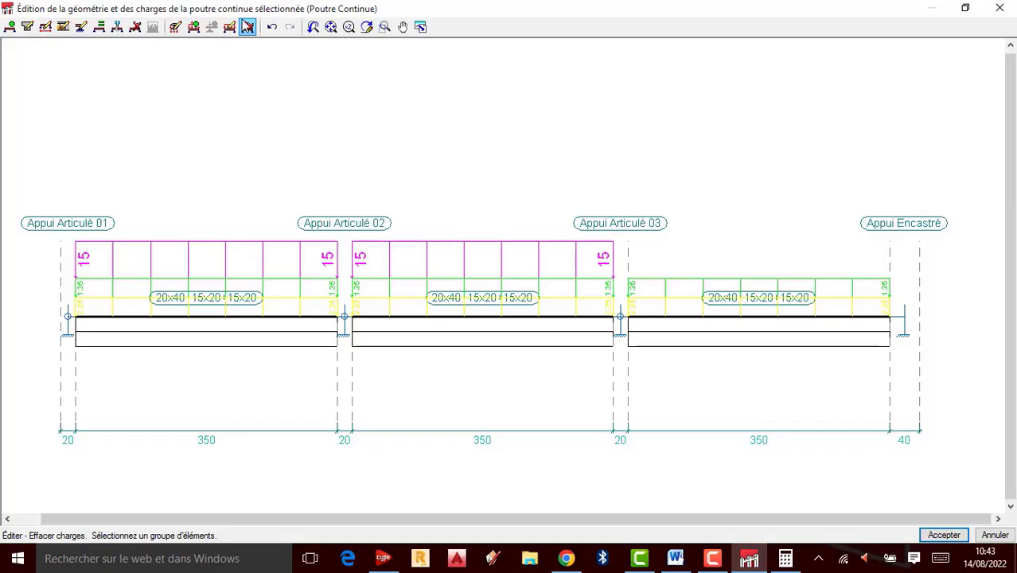
Add a uniform downward load of 15 kN/m to the third span under the hypothesis "Q1(Charge d'exploitation)".
{"action": "left_click", "coordinate": [193, 27]}
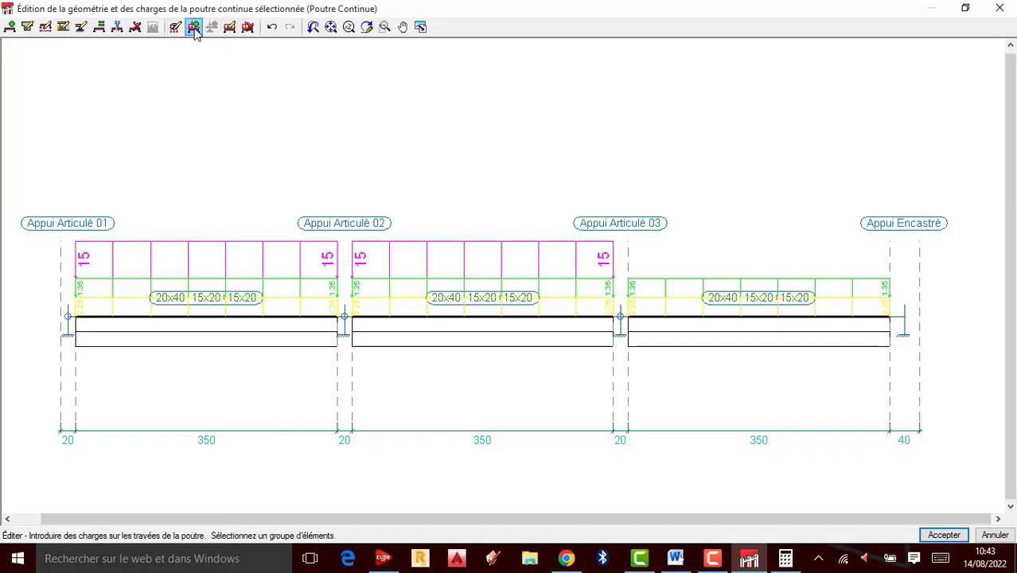
{"action": "left_click", "coordinate": [735, 350]}
{"action": "left_click", "coordinate": [438, 222]}
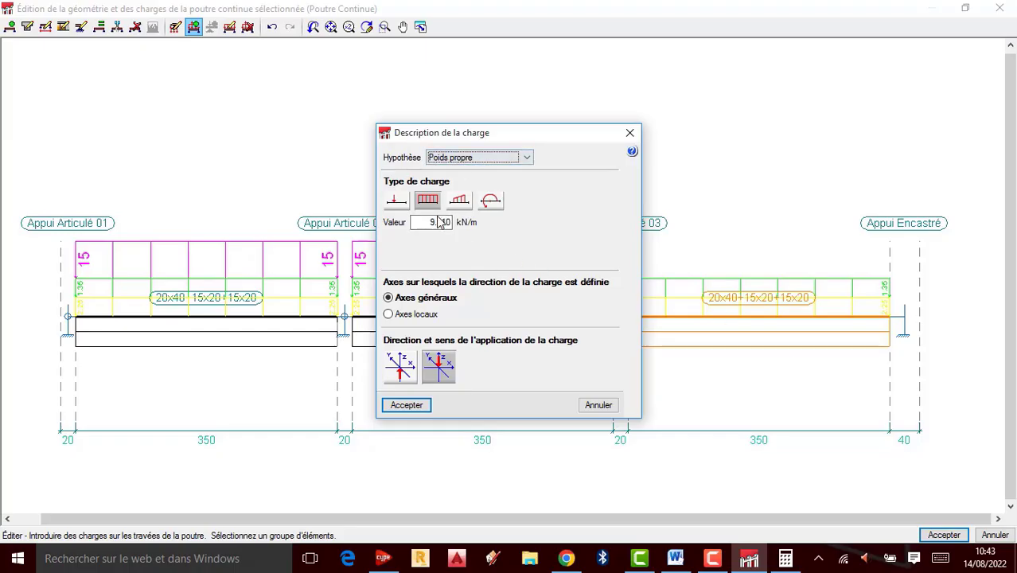
{"action": "double_click", "coordinate": [438, 222]}
{"action": "type", "text": "15"}
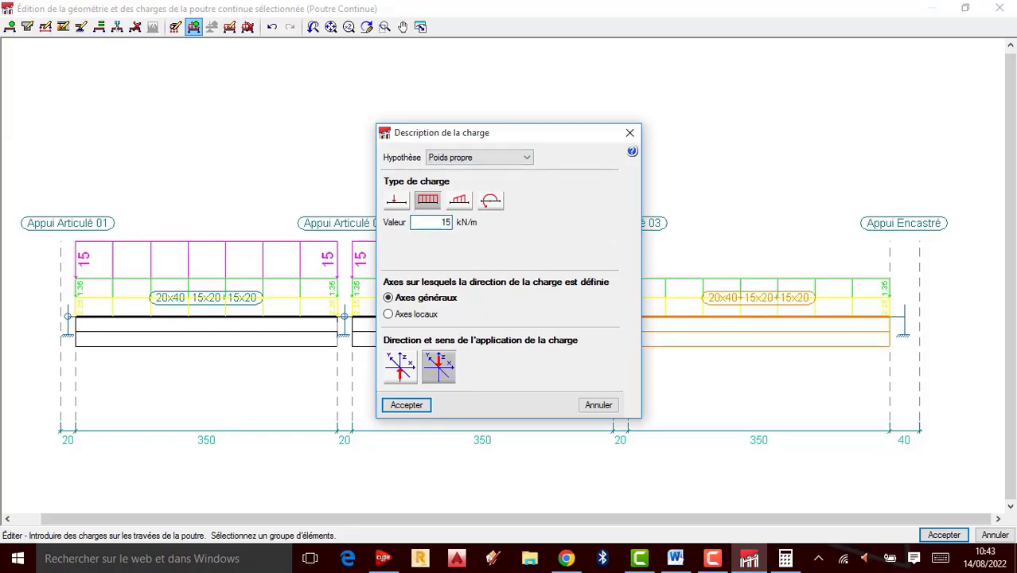
{"action": "left_click", "coordinate": [495, 158]}
{"action": "left_click", "coordinate": [471, 188]}
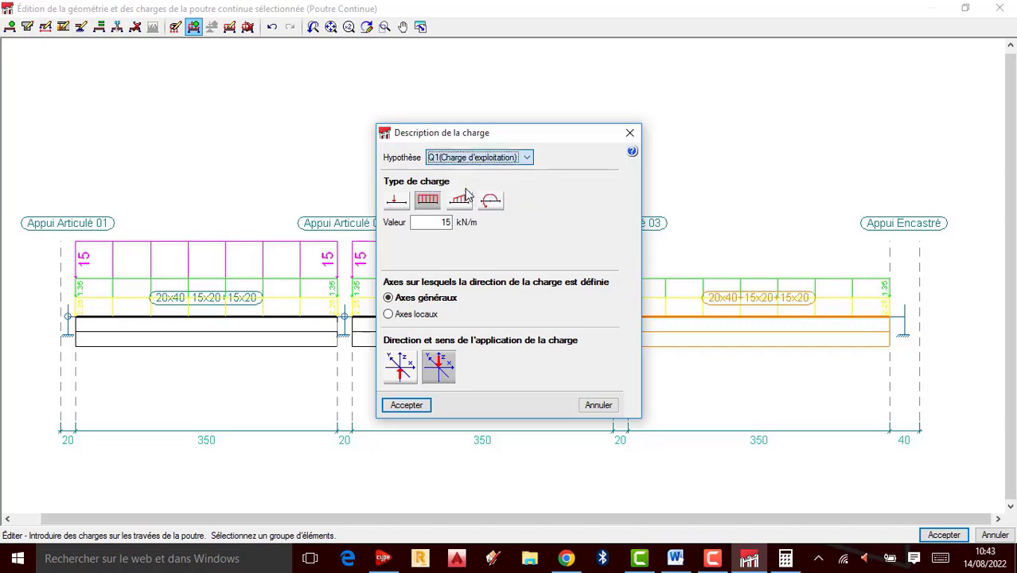
{"action": "left_click", "coordinate": [407, 405]}
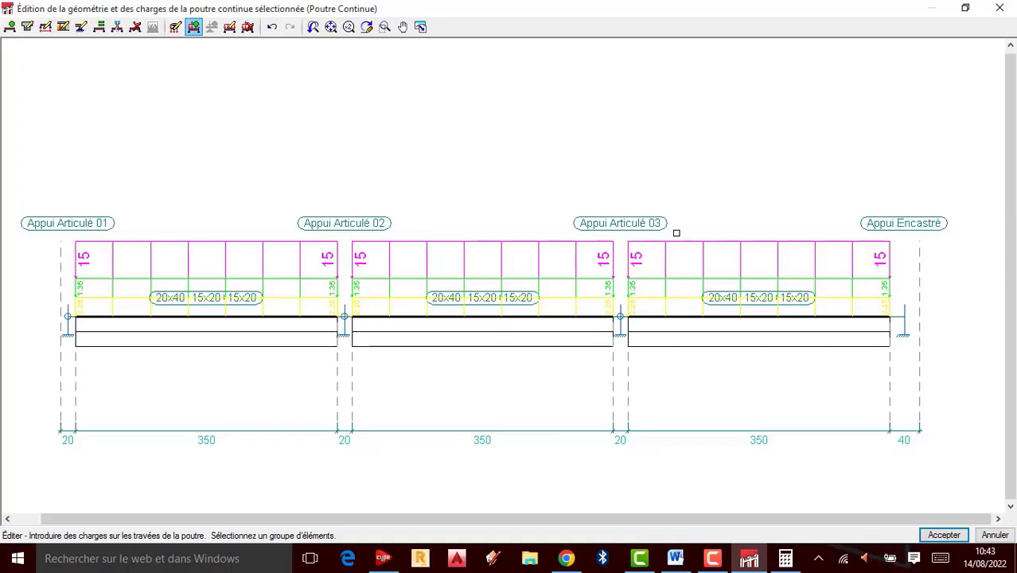
{"action": "scroll", "coordinate": [609, 309], "scroll_direction": "down", "scroll_amount": 1}
{"action": "scroll", "coordinate": [521, 316], "scroll_direction": "up", "scroll_amount": 1}
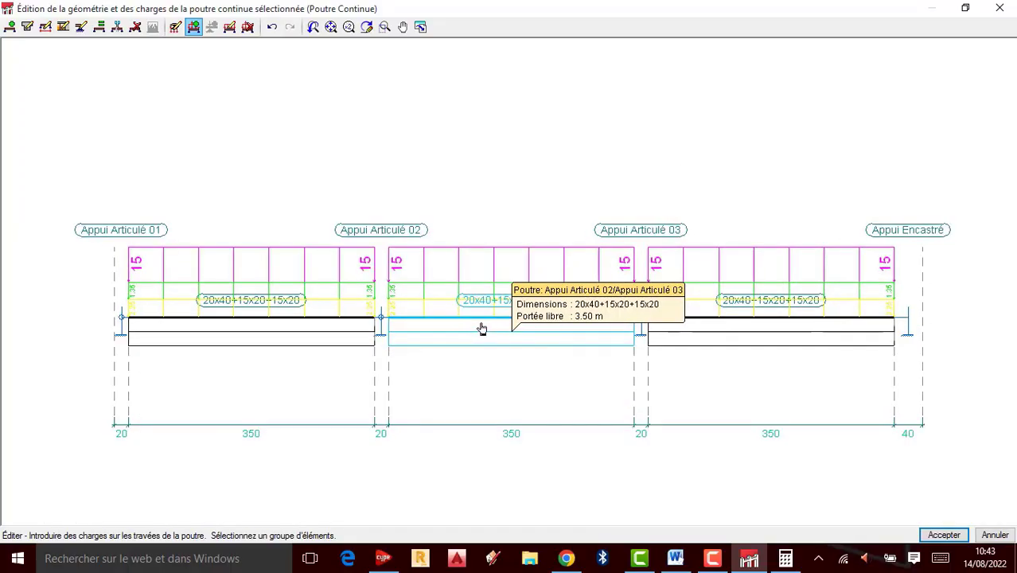
Accept the beam's geometry and load edits and run the Vérifier check on the continuous beam.
{"action": "left_click", "coordinate": [944, 534]}
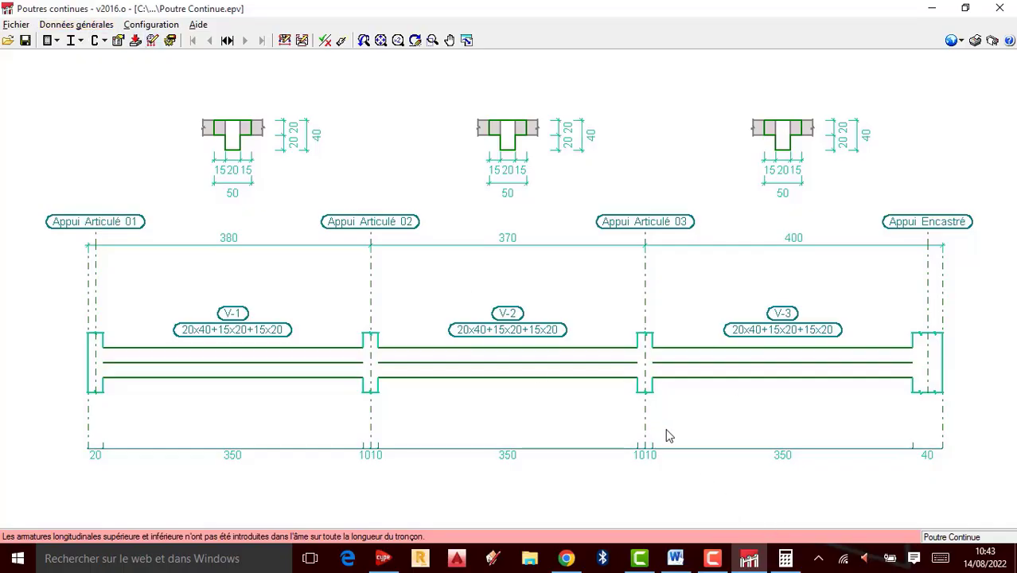
{"action": "left_click", "coordinate": [712, 559]}
{"action": "left_click", "coordinate": [712, 558]}
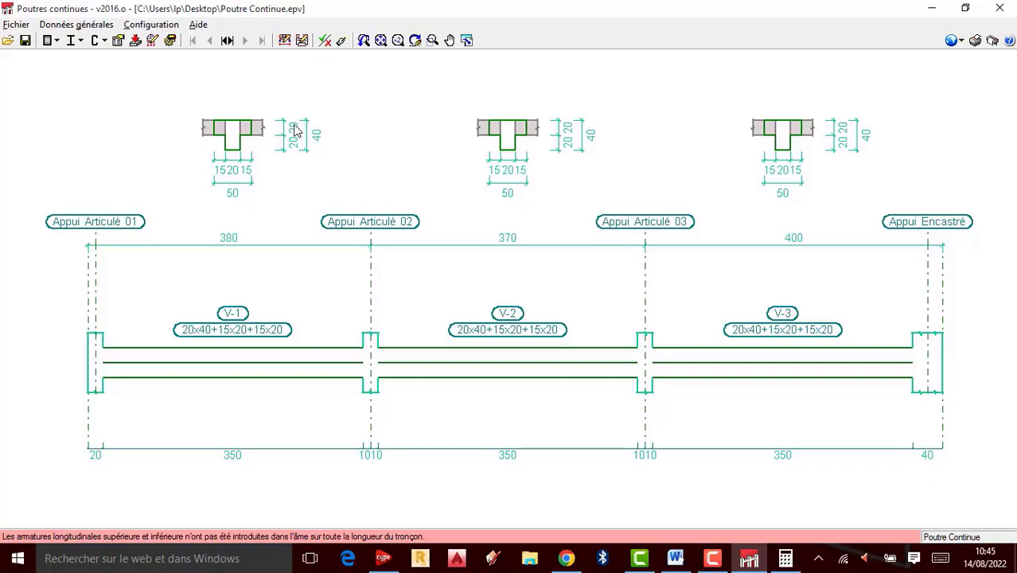
{"action": "left_click", "coordinate": [325, 42]}
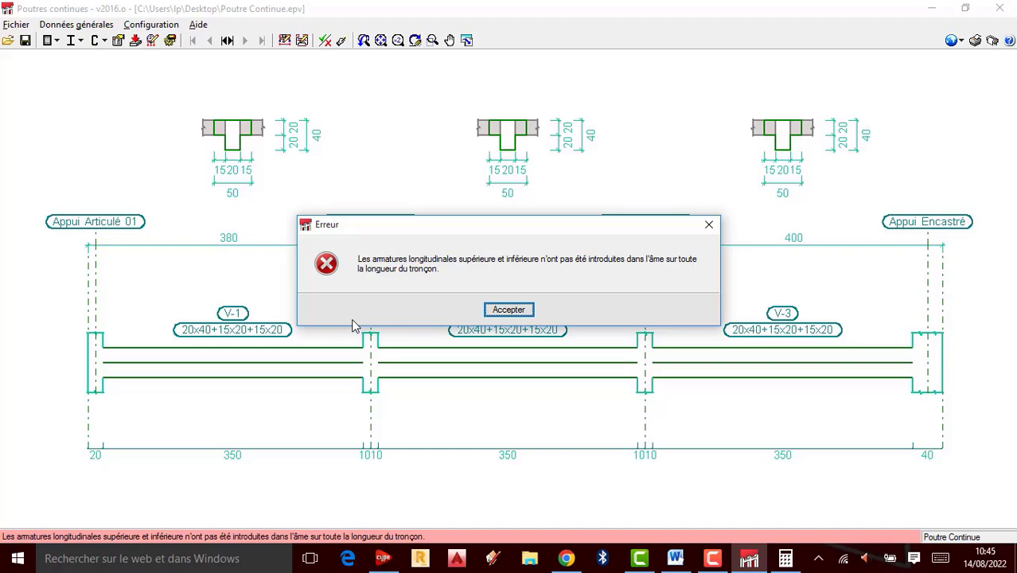
{"action": "left_click", "coordinate": [529, 310]}
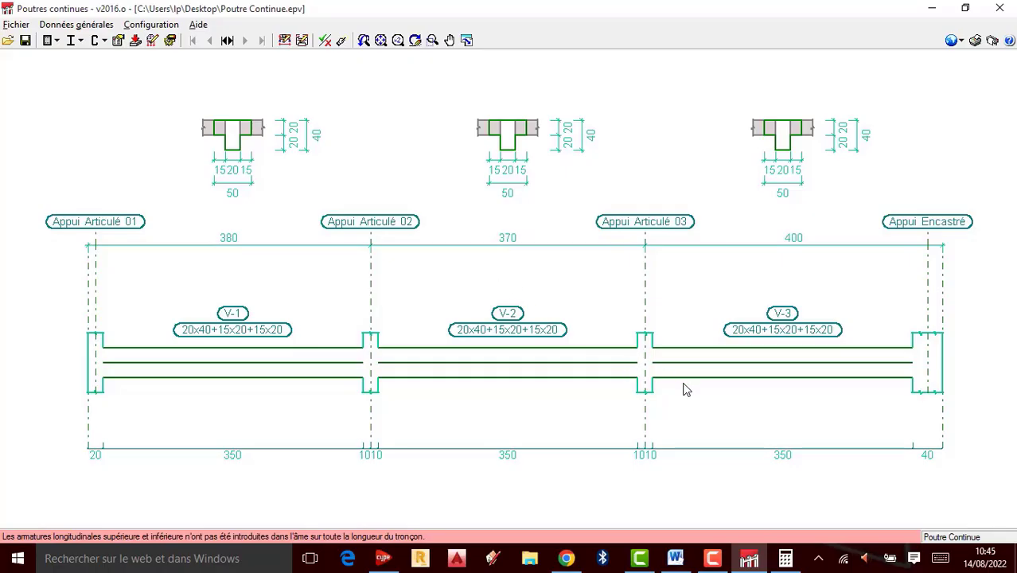
{"action": "left_click", "coordinate": [712, 561]}
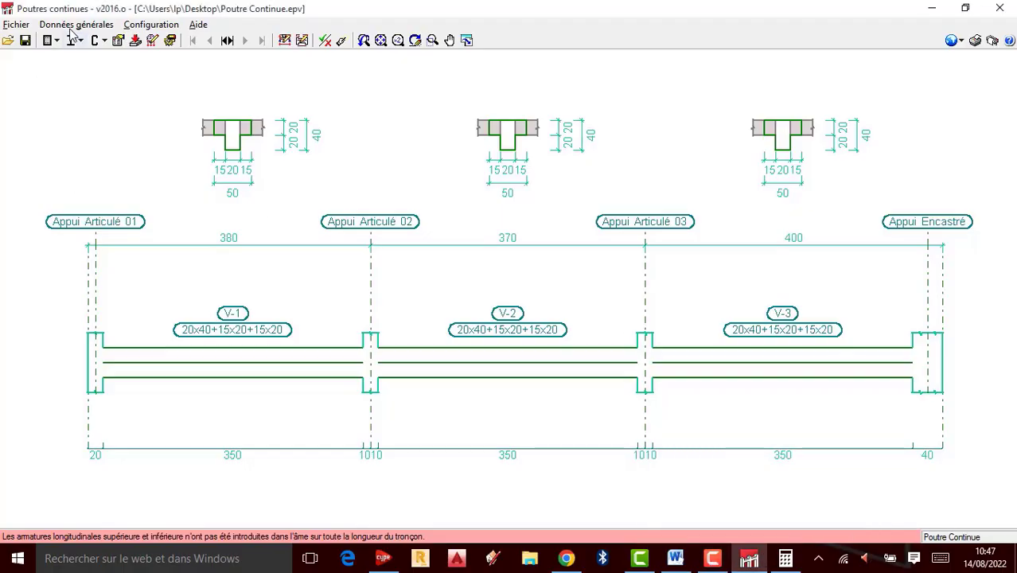
Examine the mounting reinforcement table for rectangular sections in the beam options, including the first row's bar diameters and transverse reinforcement.
{"action": "left_click", "coordinate": [74, 25]}
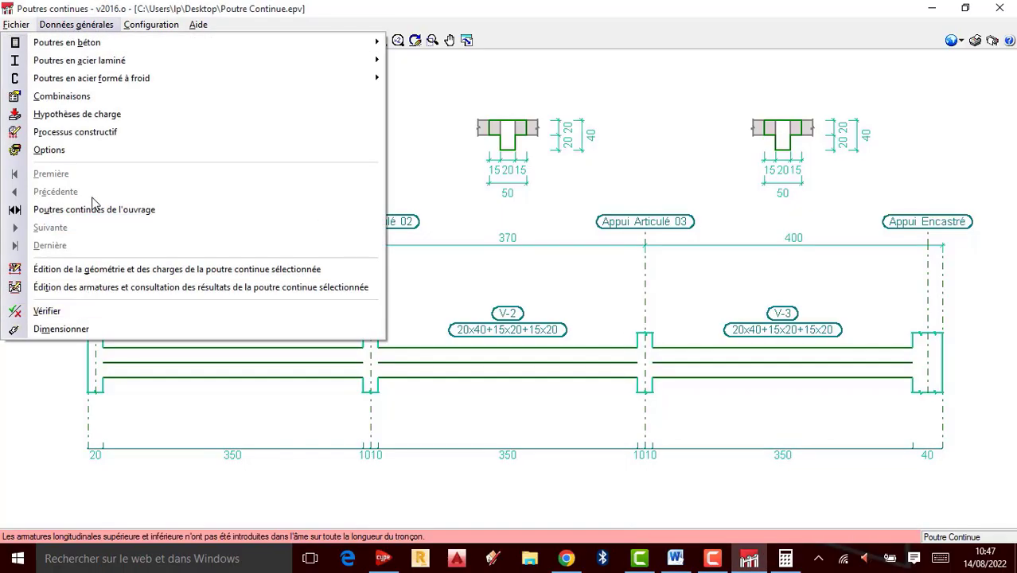
{"action": "left_click", "coordinate": [80, 149]}
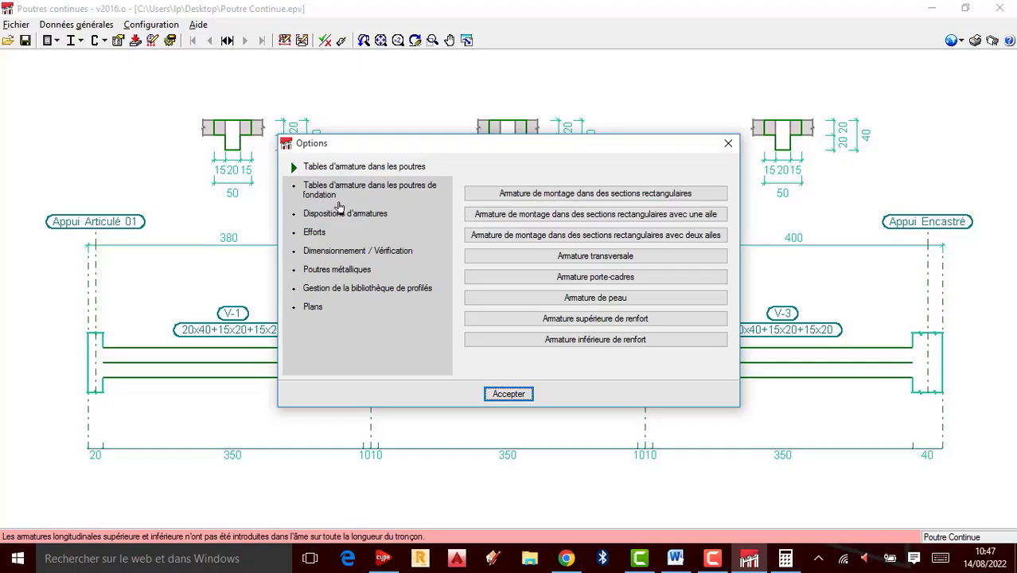
{"action": "left_click", "coordinate": [618, 195]}
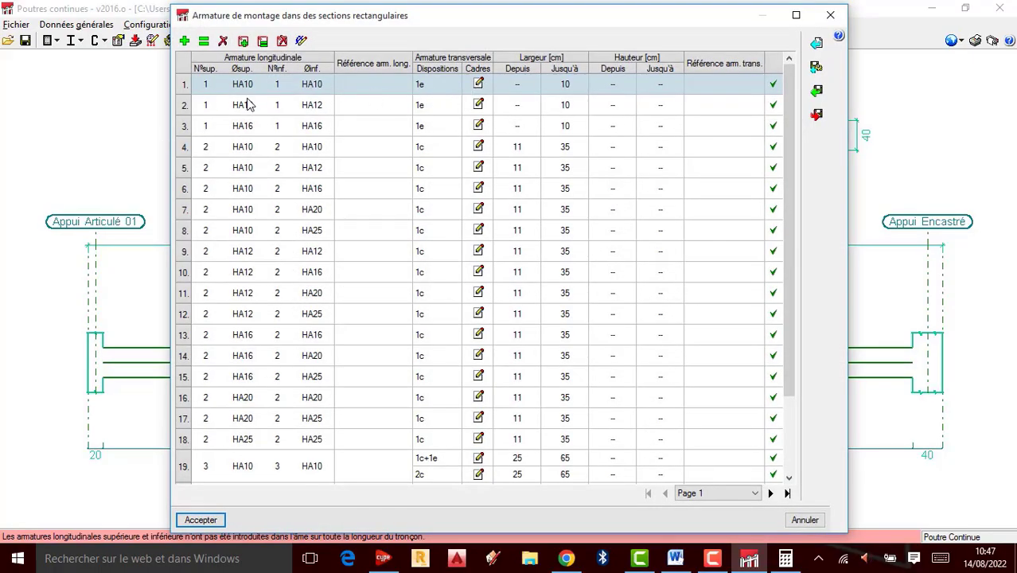
{"action": "left_click", "coordinate": [328, 87]}
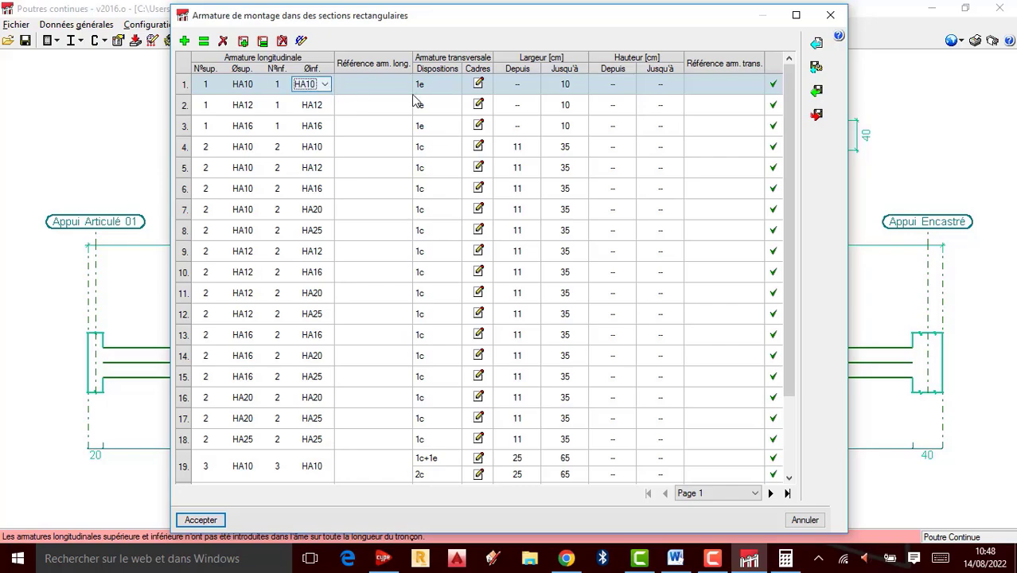
{"action": "left_click", "coordinate": [246, 86]}
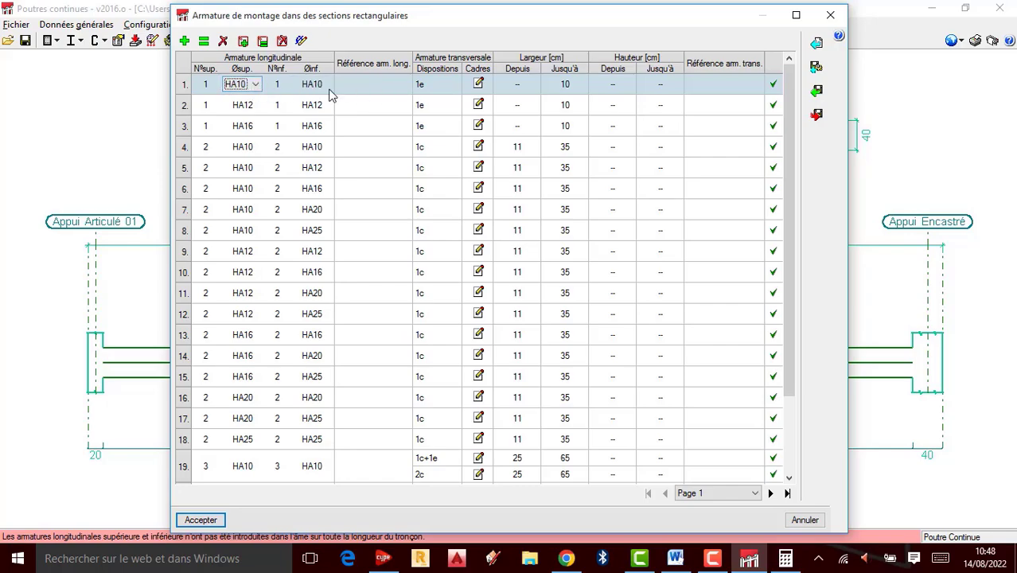
{"action": "left_click", "coordinate": [478, 85]}
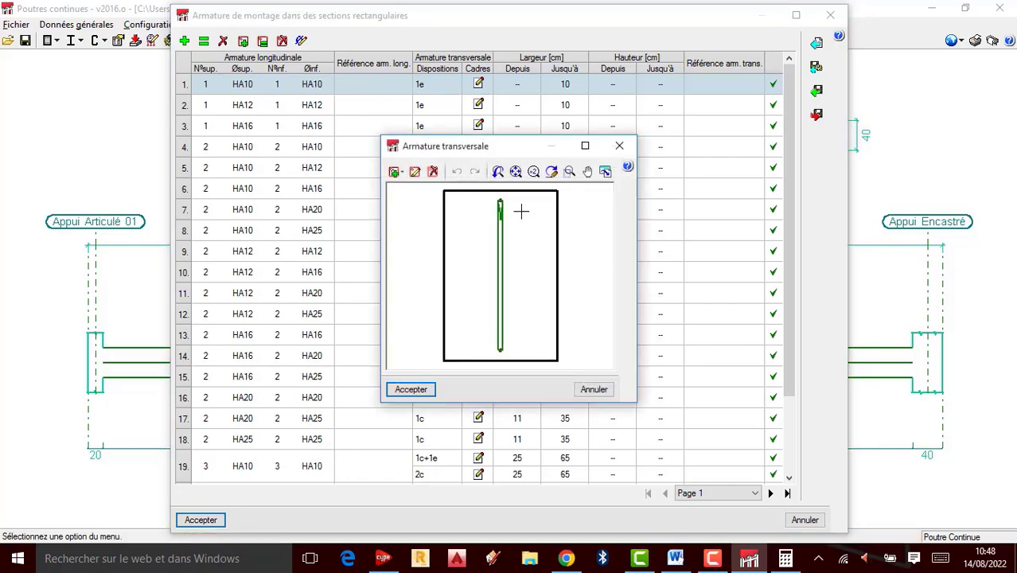
{"action": "left_click", "coordinate": [619, 147]}
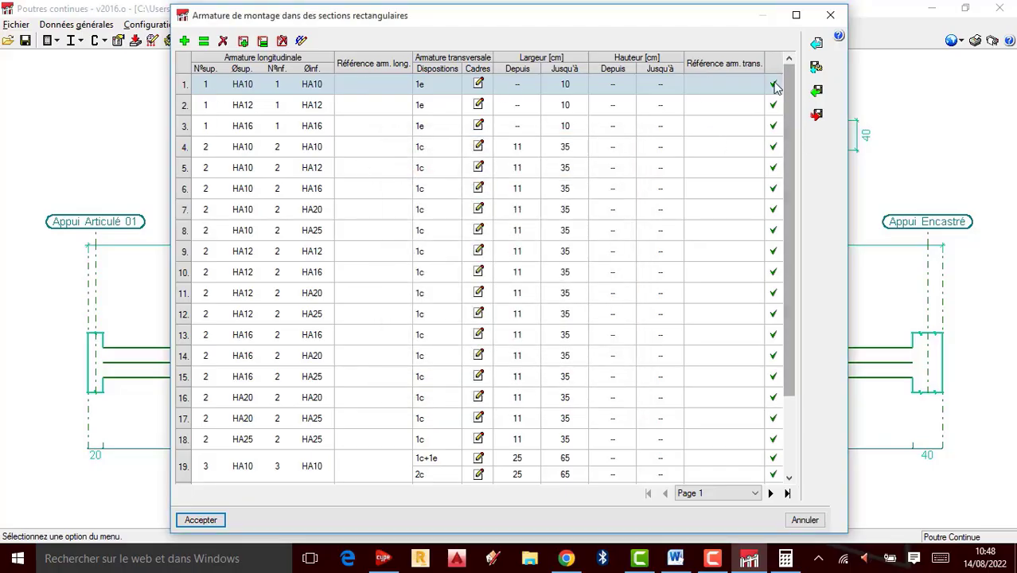
{"action": "scroll", "coordinate": [692, 141], "scroll_direction": "down", "scroll_amount": 3}
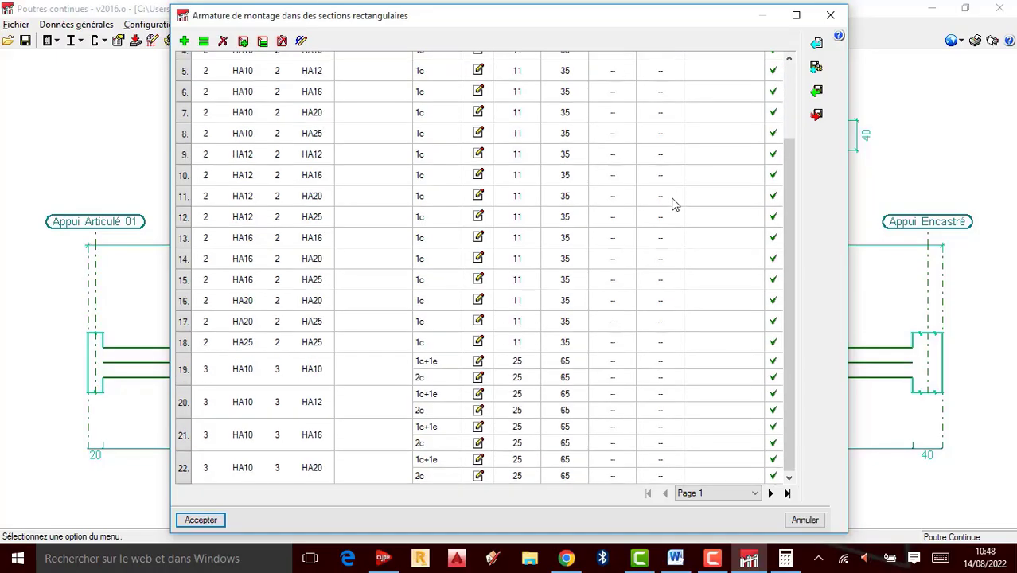
{"action": "left_click", "coordinate": [212, 522]}
Try to duplicate the first row of the mounting reinforcement table for rectangular sections with one flange.
{"action": "left_click", "coordinate": [546, 214]}
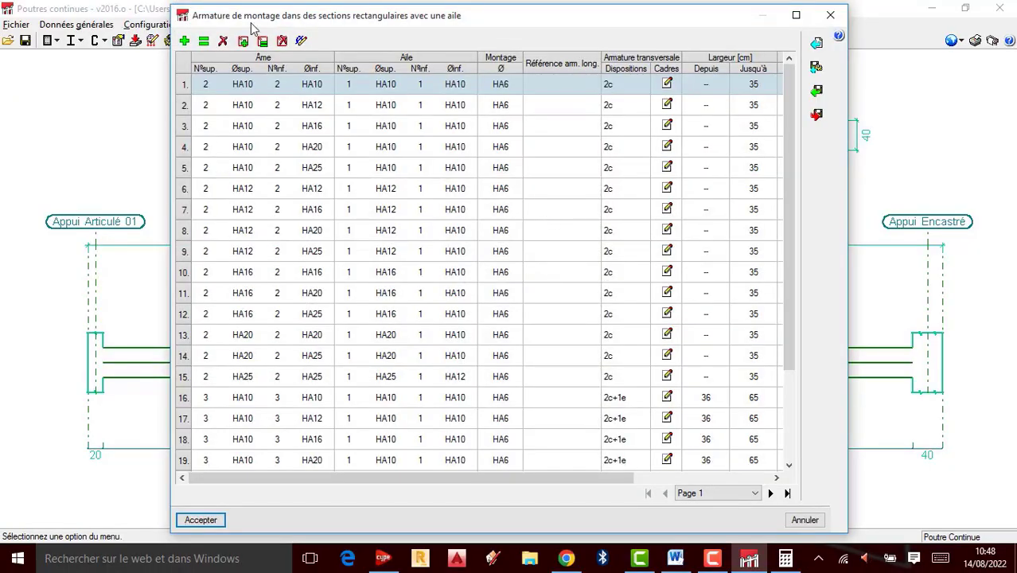
{"action": "left_click", "coordinate": [205, 43]}
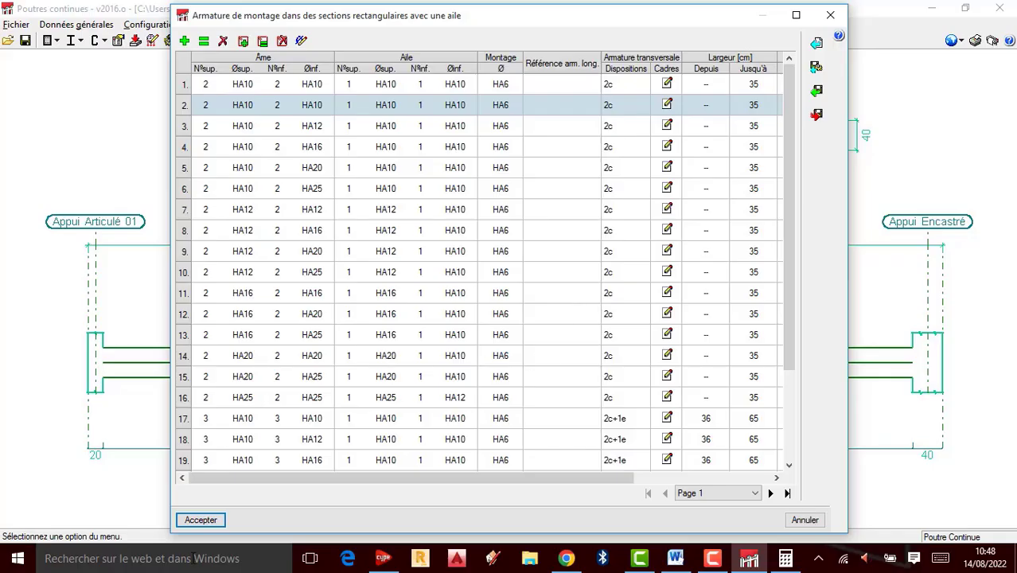
{"action": "left_click", "coordinate": [201, 519]}
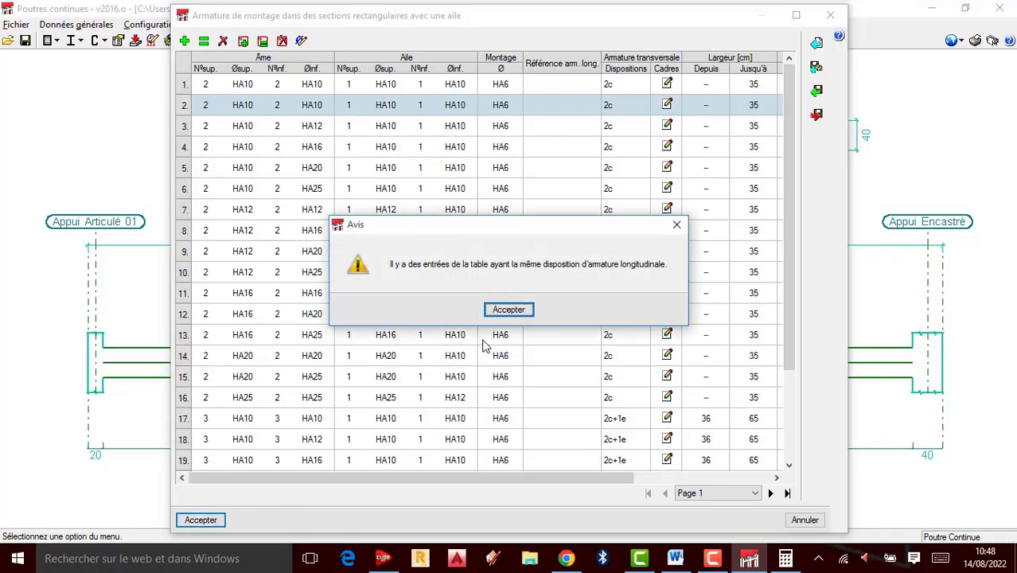
{"action": "left_click", "coordinate": [677, 225]}
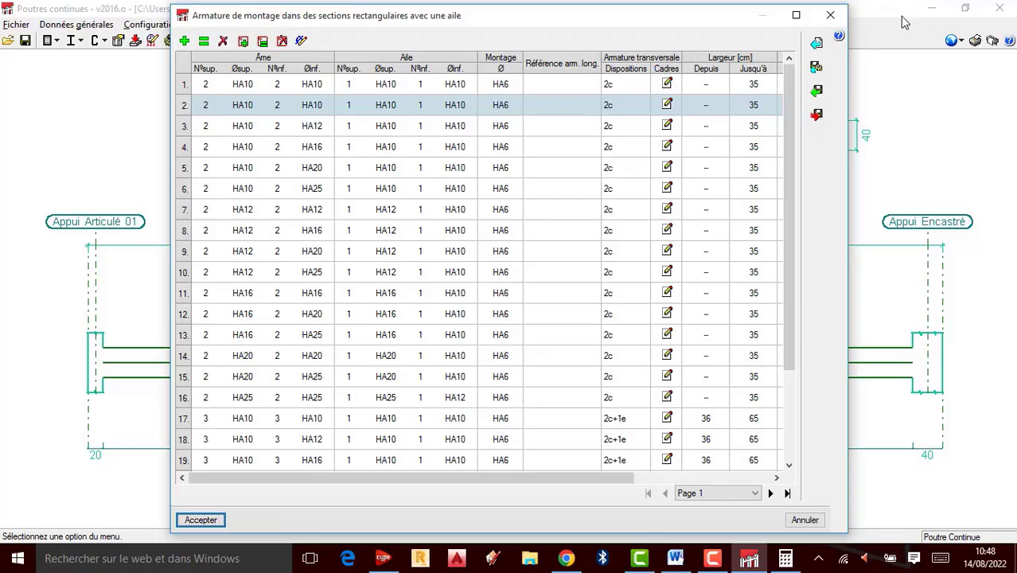
{"action": "left_click", "coordinate": [830, 14]}
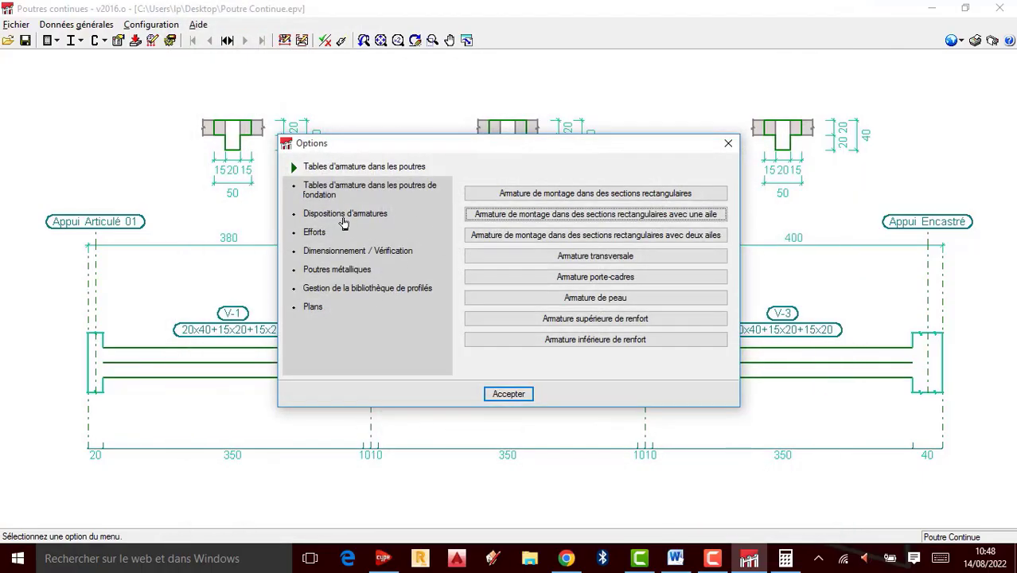
Examine the reinforcement tables for two-flange sections, transverse reinforcement and stirrup-carrier bars (Armature porte-cadres).
{"action": "left_click", "coordinate": [484, 237]}
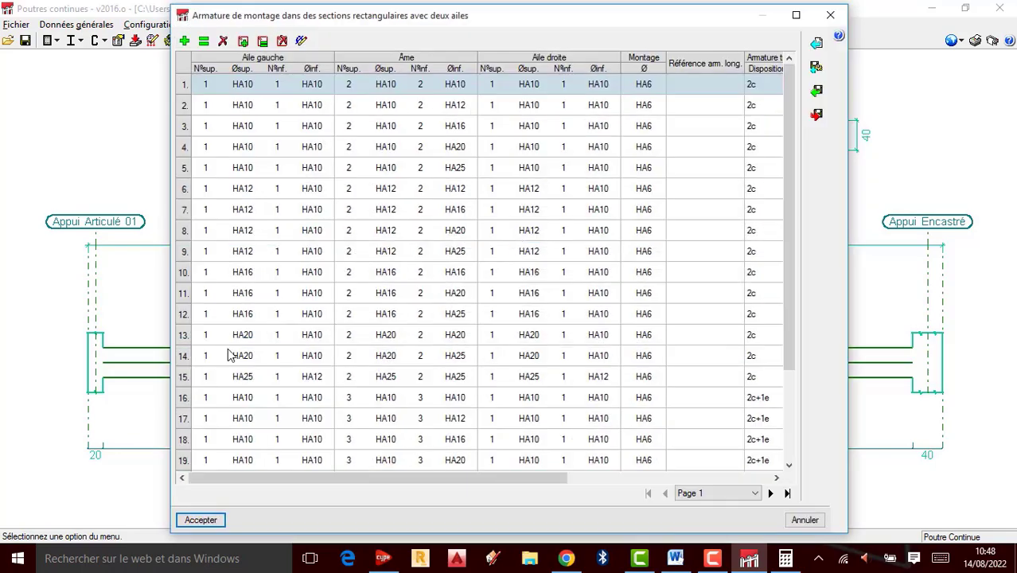
{"action": "left_click", "coordinate": [197, 518]}
{"action": "left_click", "coordinate": [549, 256]}
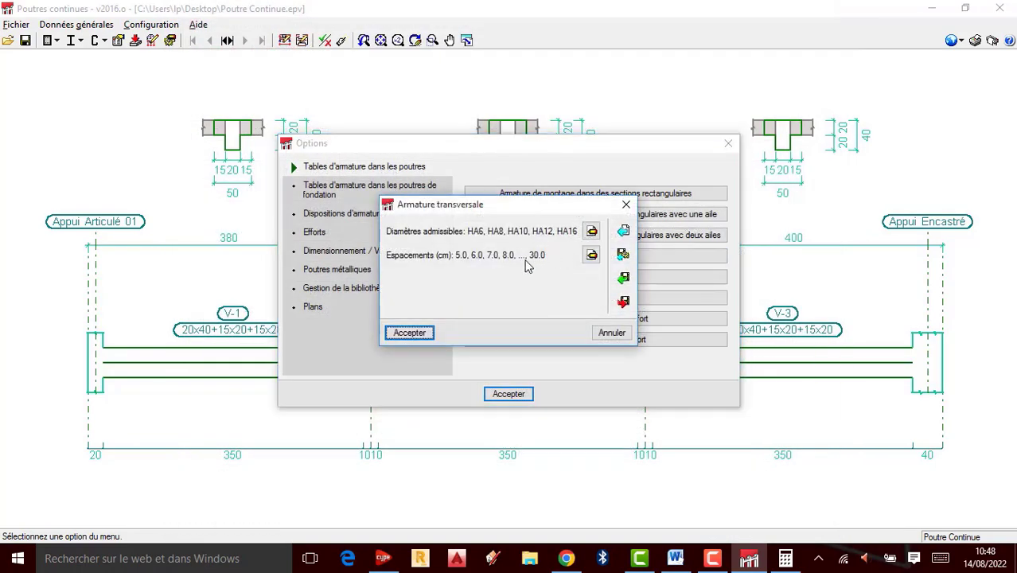
{"action": "left_click", "coordinate": [423, 332]}
{"action": "left_click", "coordinate": [598, 278]}
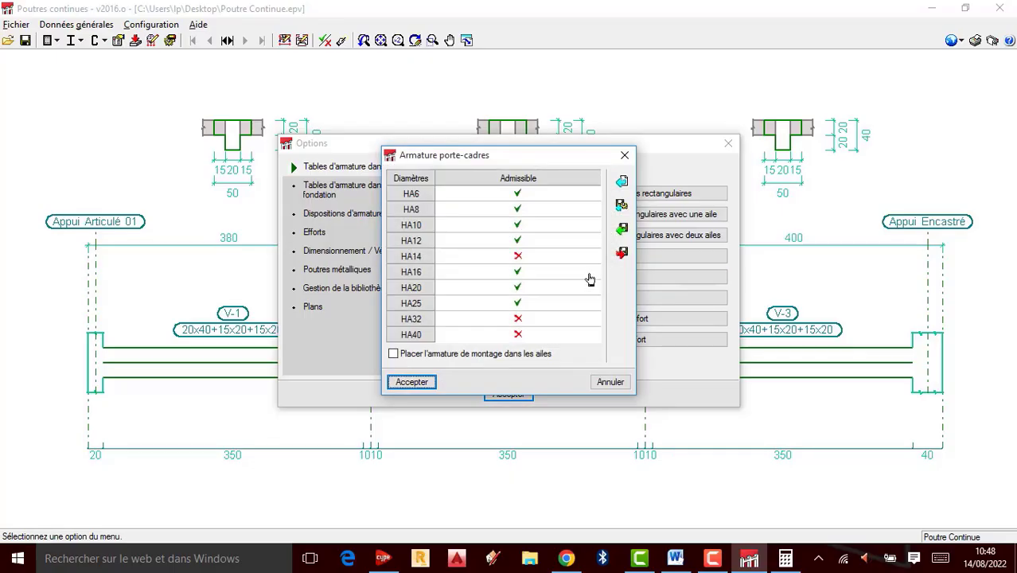
{"action": "left_click", "coordinate": [413, 381]}
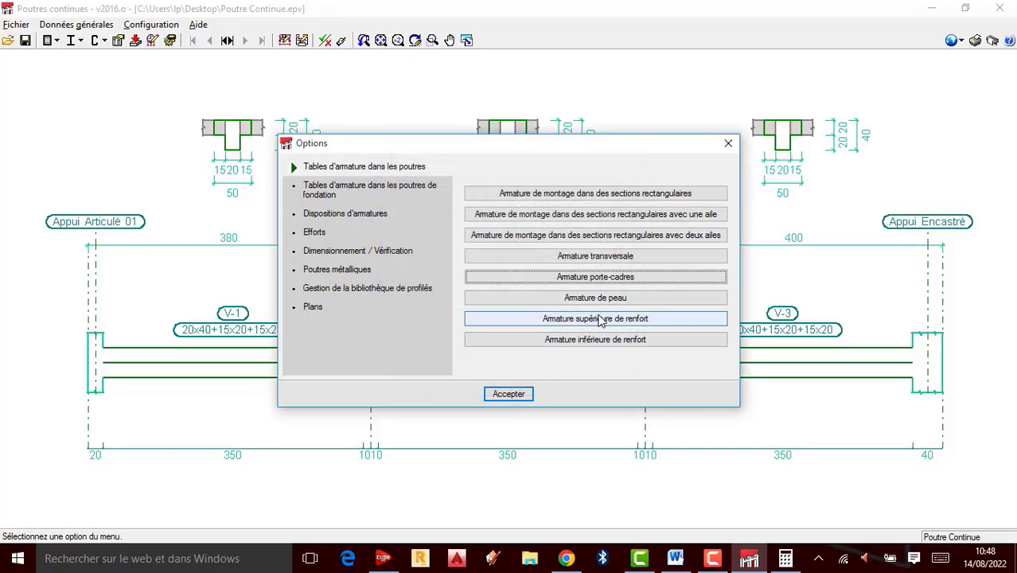
Examine the skin, upper and lower additional reinforcement tables and close the beam options.
{"action": "left_click", "coordinate": [603, 304]}
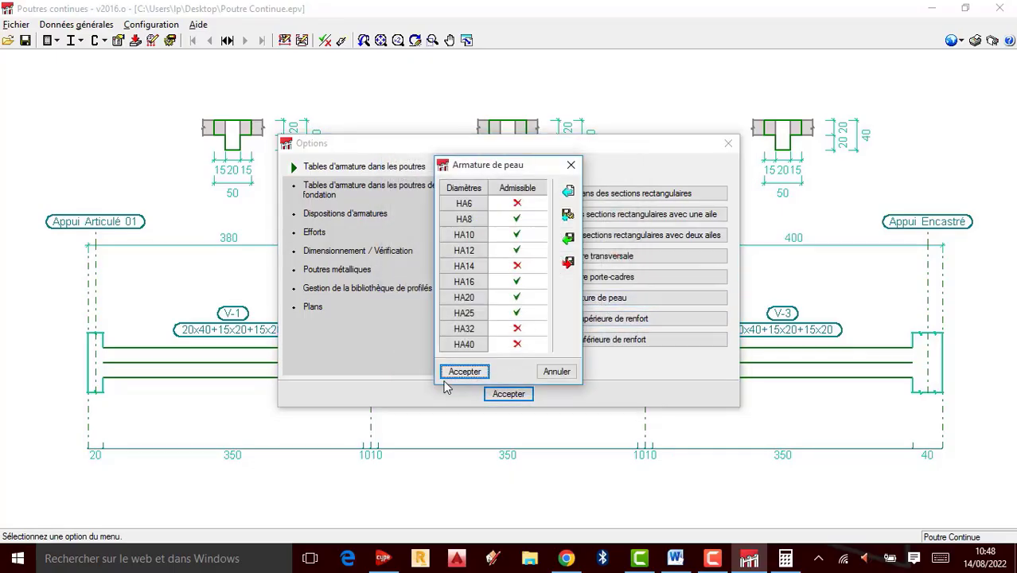
{"action": "left_click", "coordinate": [457, 373]}
{"action": "left_click", "coordinate": [589, 320]}
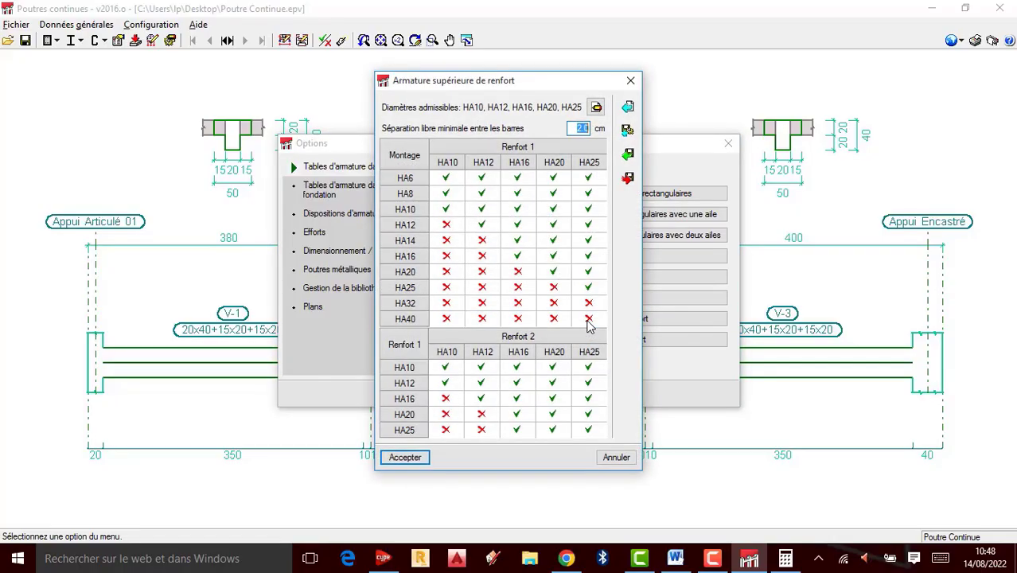
{"action": "left_click", "coordinate": [419, 462]}
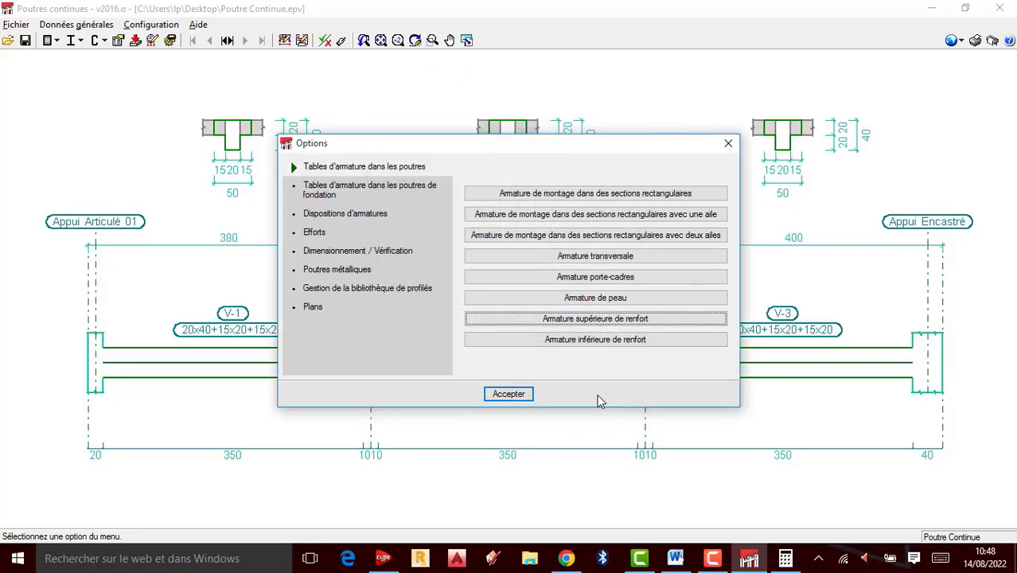
{"action": "left_click", "coordinate": [624, 343]}
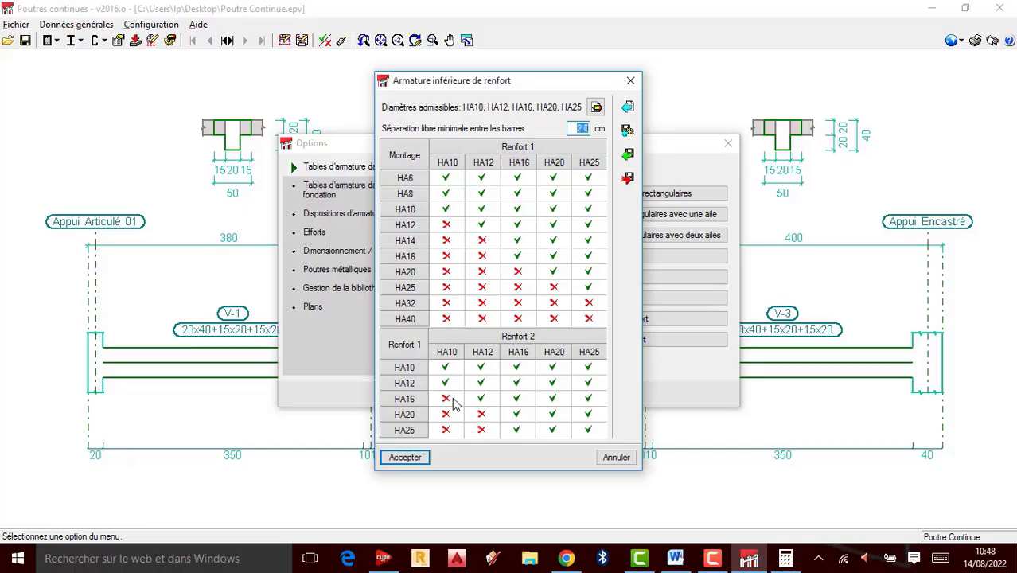
{"action": "left_click", "coordinate": [410, 462]}
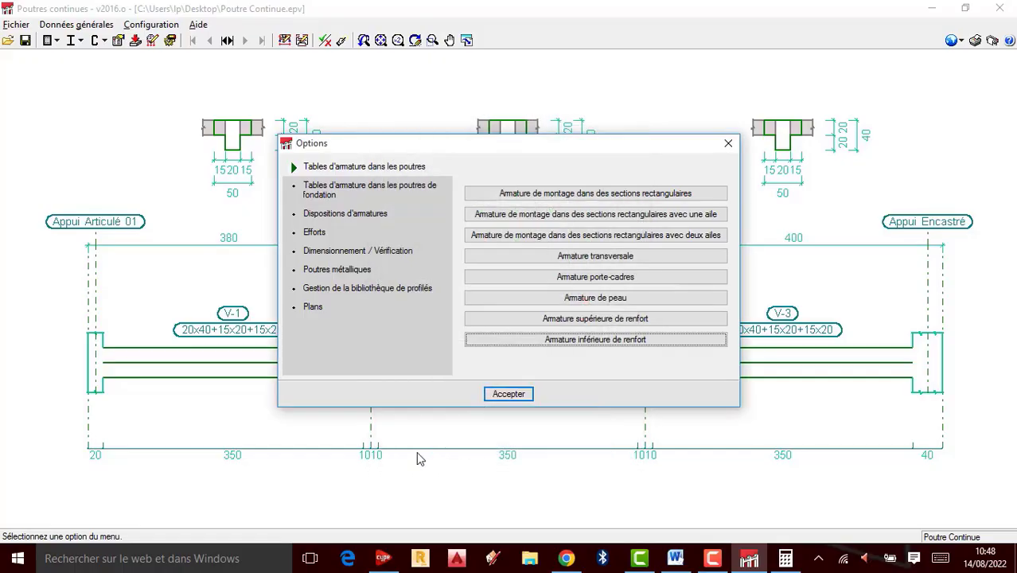
{"action": "left_click", "coordinate": [513, 393]}
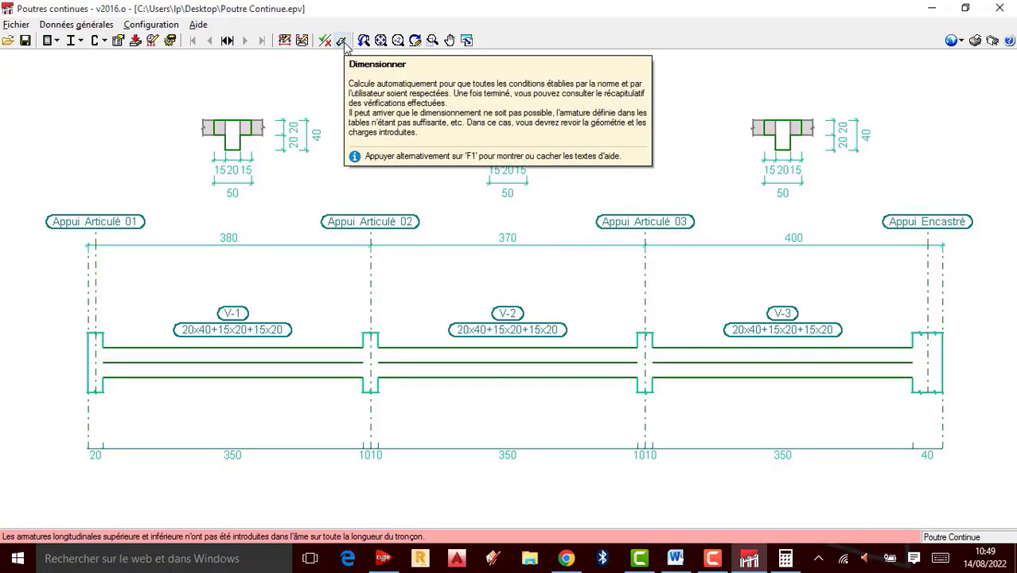
Run the automatic Dimensionner calculation on the three-span continuous beam.
{"action": "left_click", "coordinate": [76, 24]}
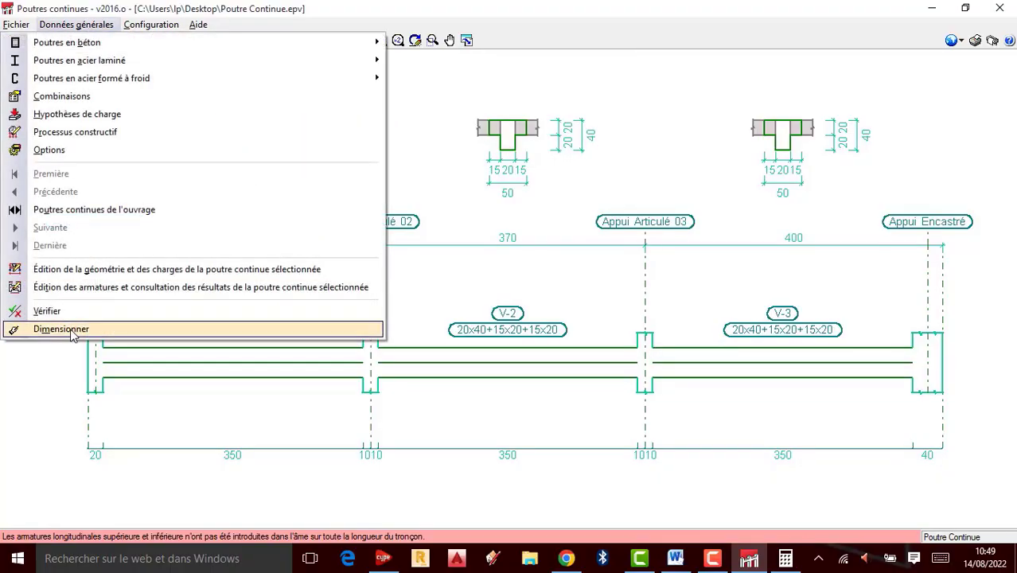
{"action": "left_click", "coordinate": [390, 57]}
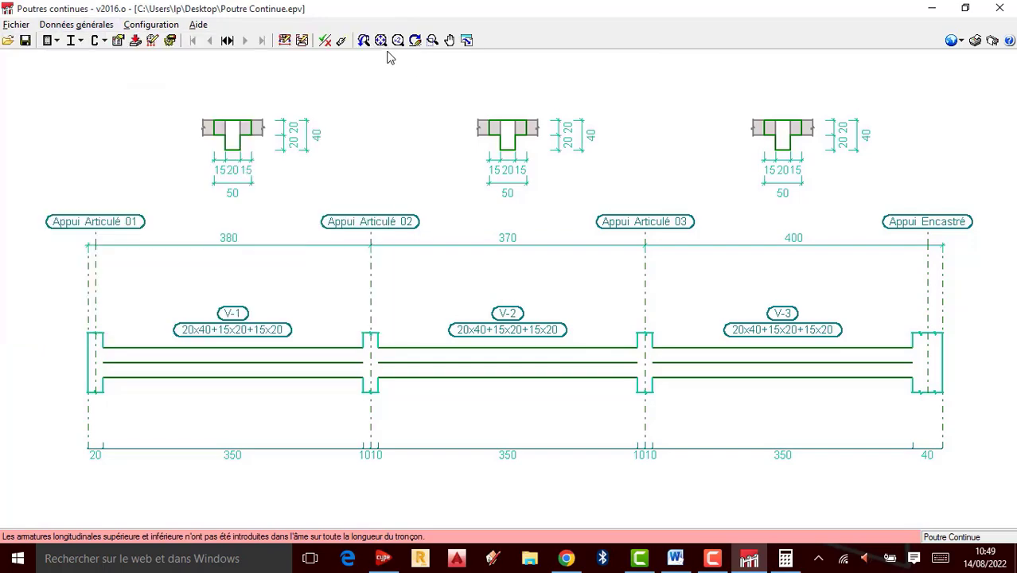
{"action": "left_click", "coordinate": [341, 41]}
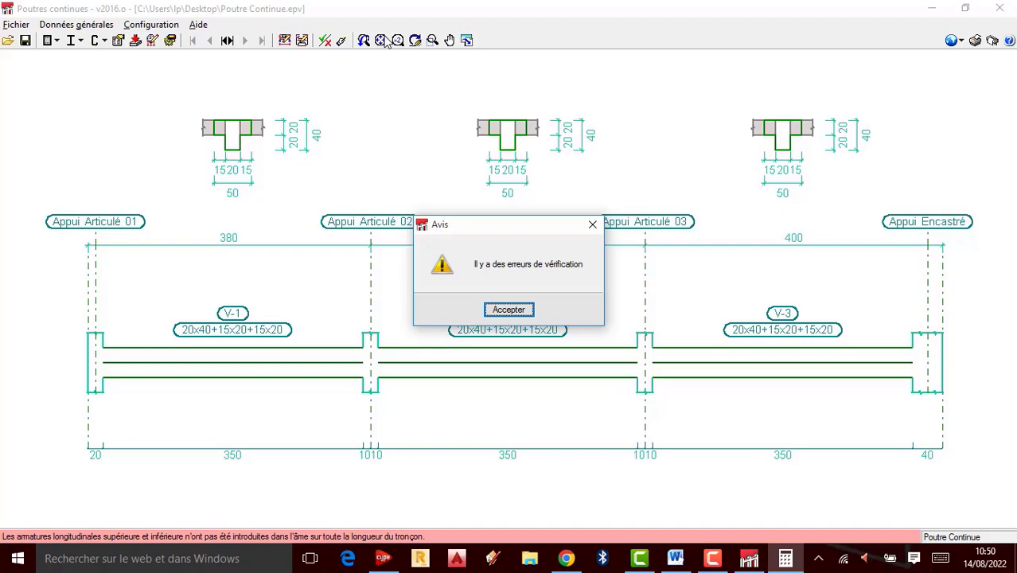
{"action": "left_click", "coordinate": [518, 312]}
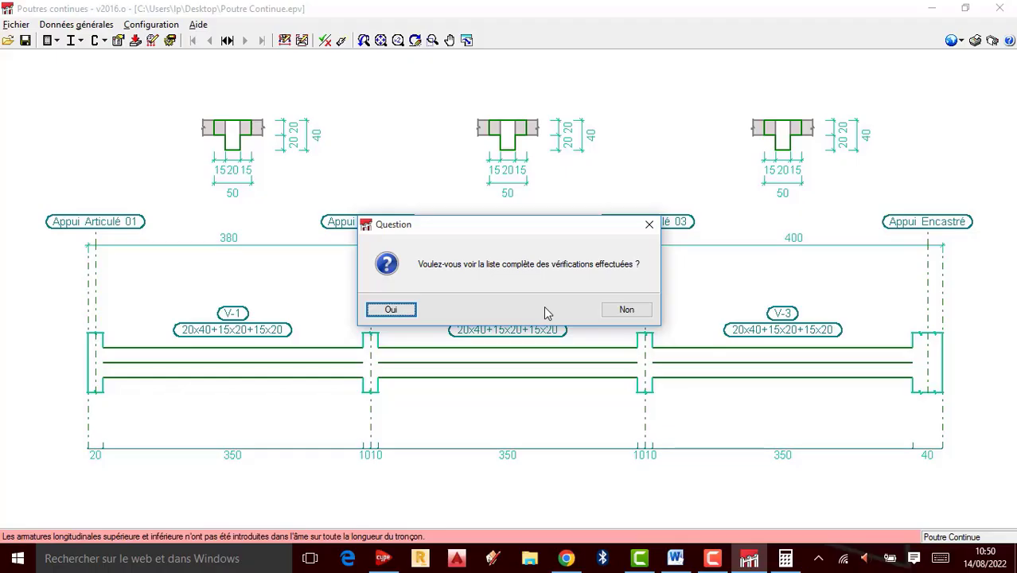
Open the complete verification list and examine V-1's beam data, reinforcement layout, minimum reinforcement and shear checks.
{"action": "left_click", "coordinate": [398, 313]}
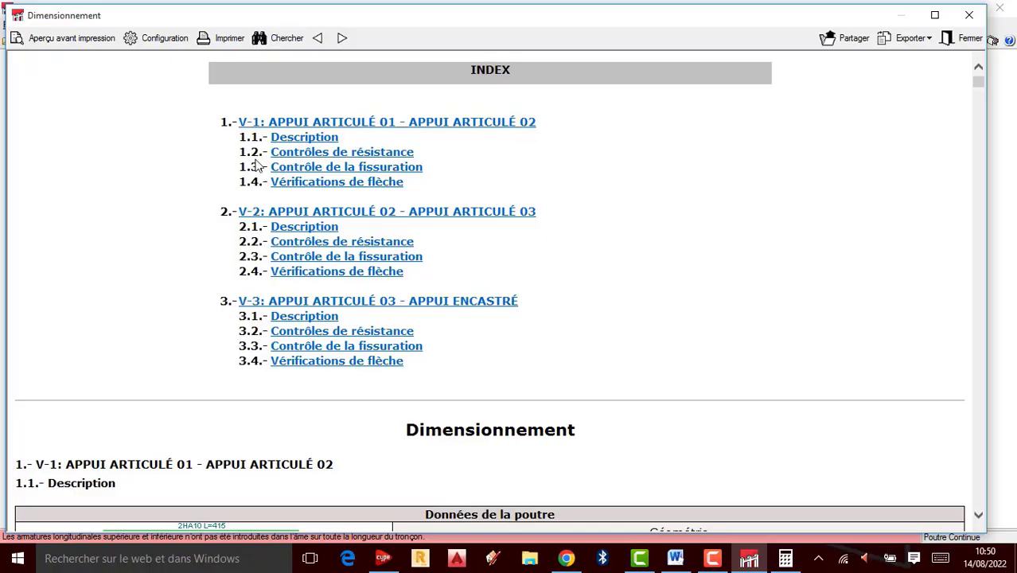
{"action": "scroll", "coordinate": [384, 229], "scroll_direction": "down", "scroll_amount": 1}
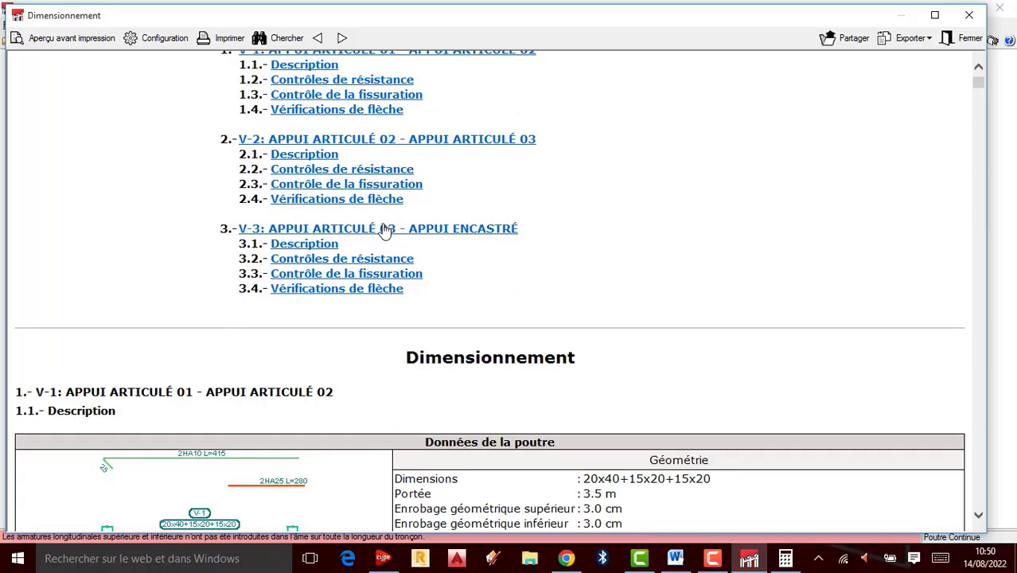
{"action": "scroll", "coordinate": [384, 229], "scroll_direction": "down", "scroll_amount": 3}
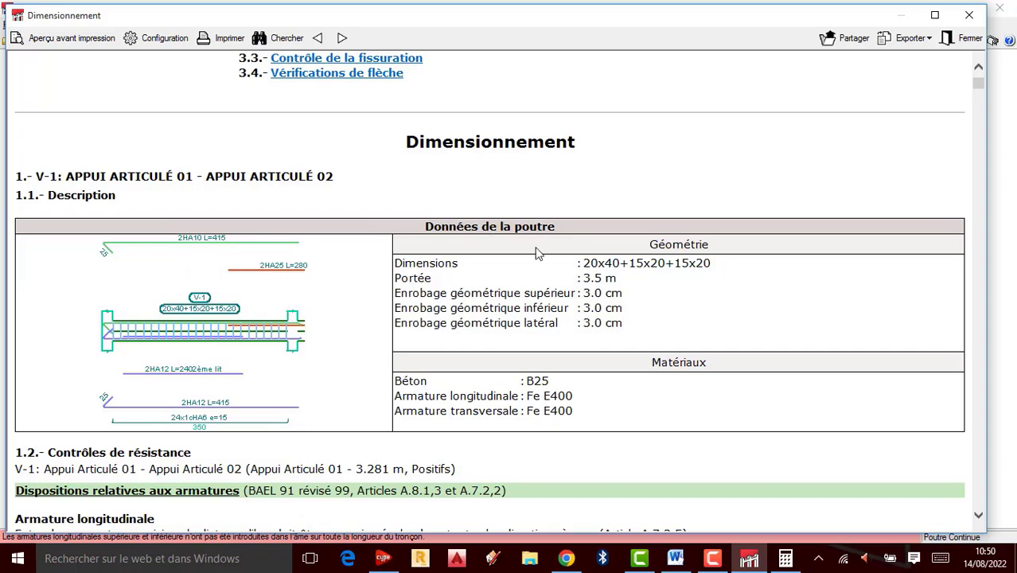
{"action": "scroll", "coordinate": [371, 274], "scroll_direction": "down", "scroll_amount": 2}
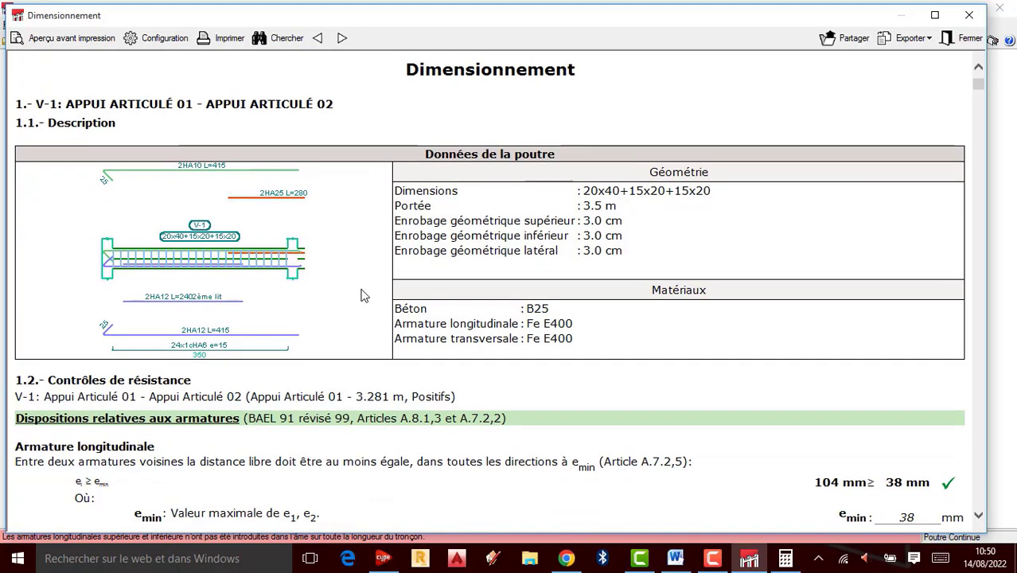
{"action": "scroll", "coordinate": [452, 236], "scroll_direction": "down", "scroll_amount": 6}
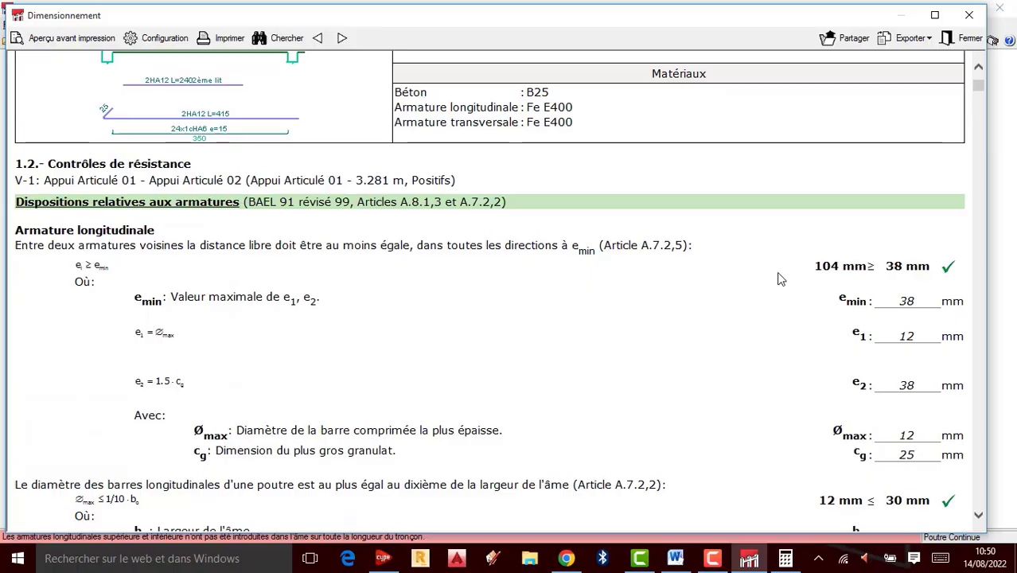
{"action": "scroll", "coordinate": [780, 279], "scroll_direction": "down", "scroll_amount": 14}
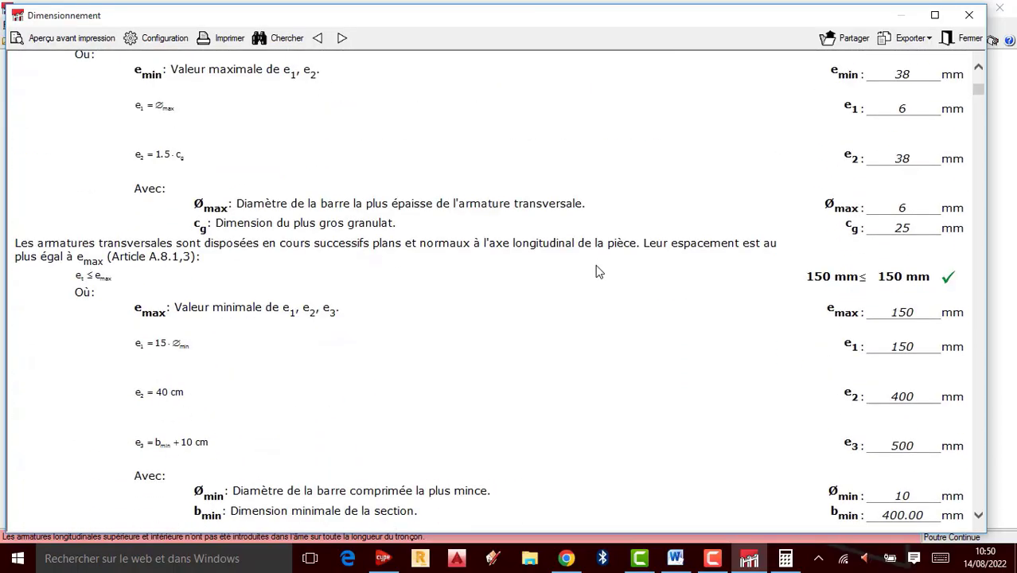
{"action": "scroll", "coordinate": [598, 271], "scroll_direction": "down", "scroll_amount": 20}
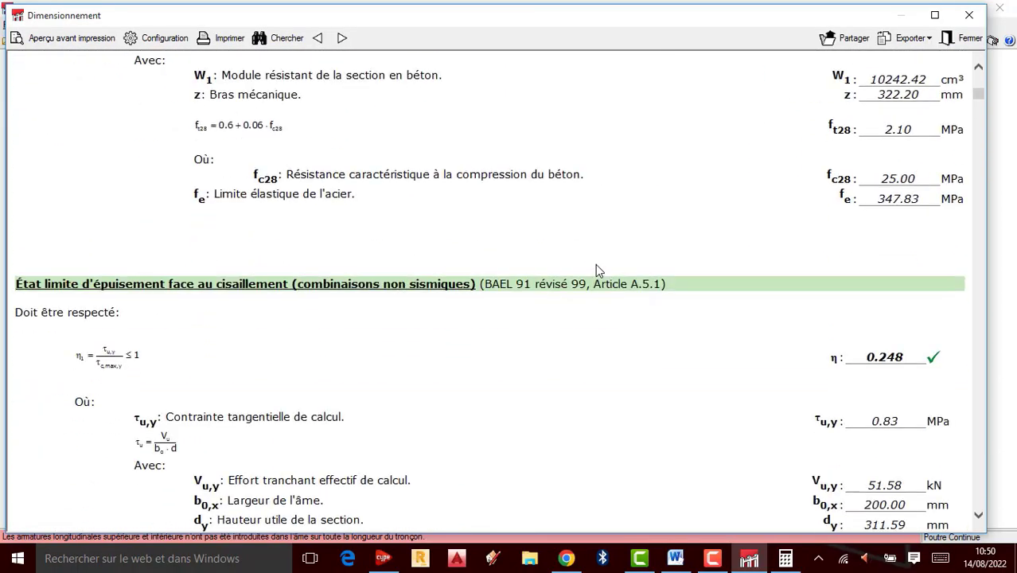
{"action": "scroll", "coordinate": [599, 270], "scroll_direction": "down", "scroll_amount": 20}
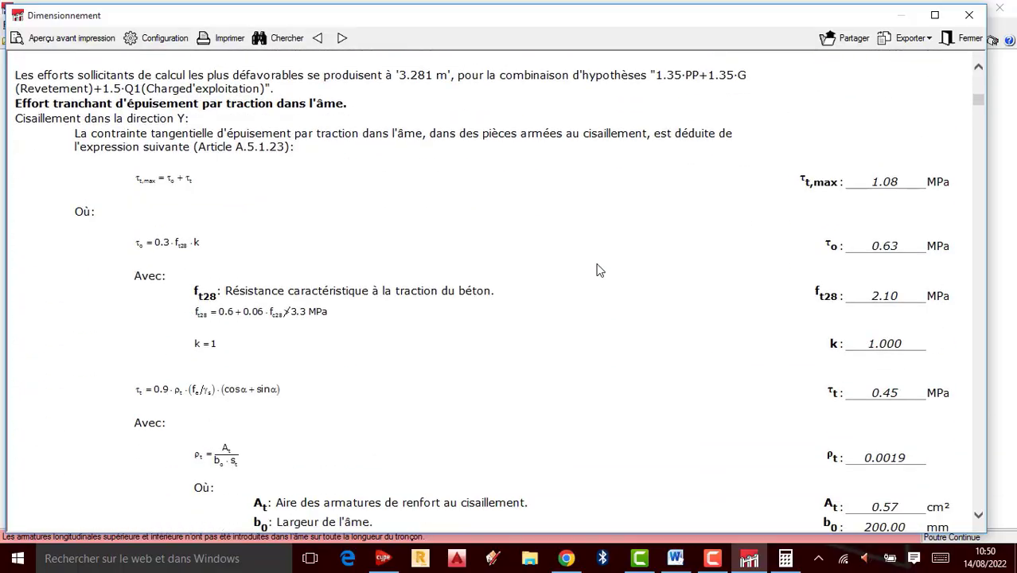
{"action": "scroll", "coordinate": [598, 270], "scroll_direction": "down", "scroll_amount": 15}
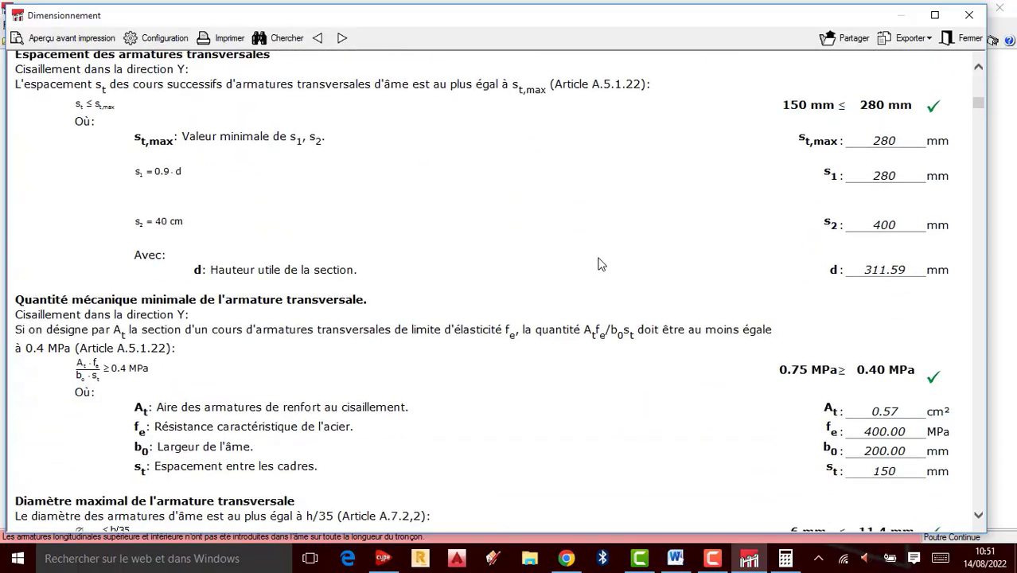
Examine V-1's ultimate section capacity and equilibrium diagrams, cracking control and deflection verifications.
{"action": "scroll", "coordinate": [601, 264], "scroll_direction": "down", "scroll_amount": 20}
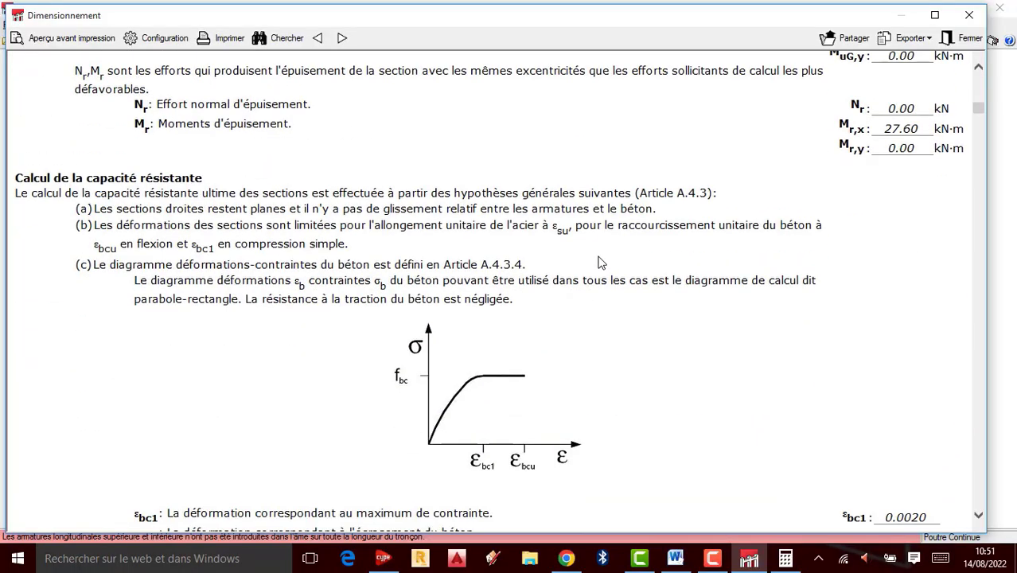
{"action": "scroll", "coordinate": [601, 263], "scroll_direction": "down", "scroll_amount": 20}
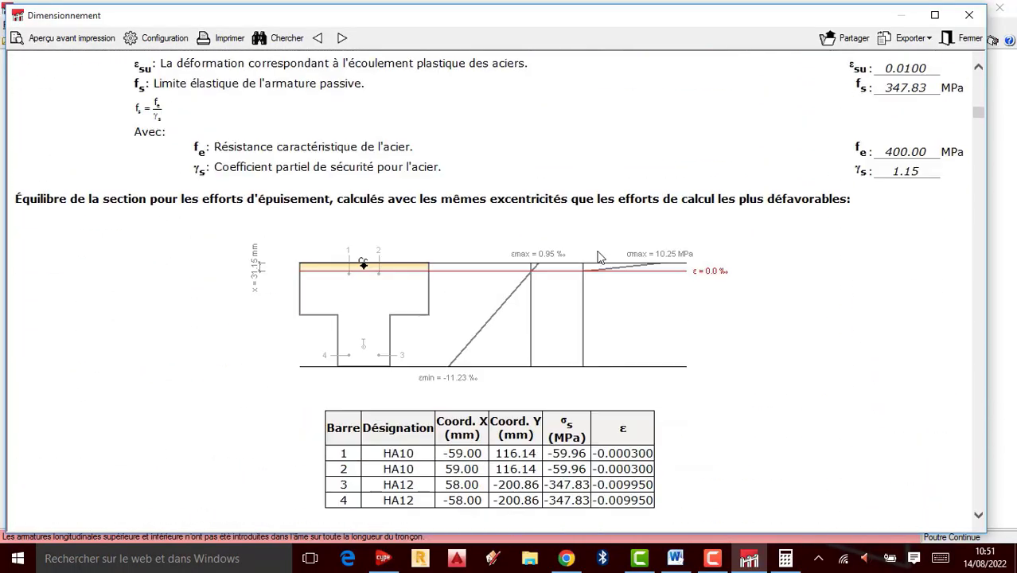
{"action": "scroll", "coordinate": [439, 288], "scroll_direction": "down", "scroll_amount": 20}
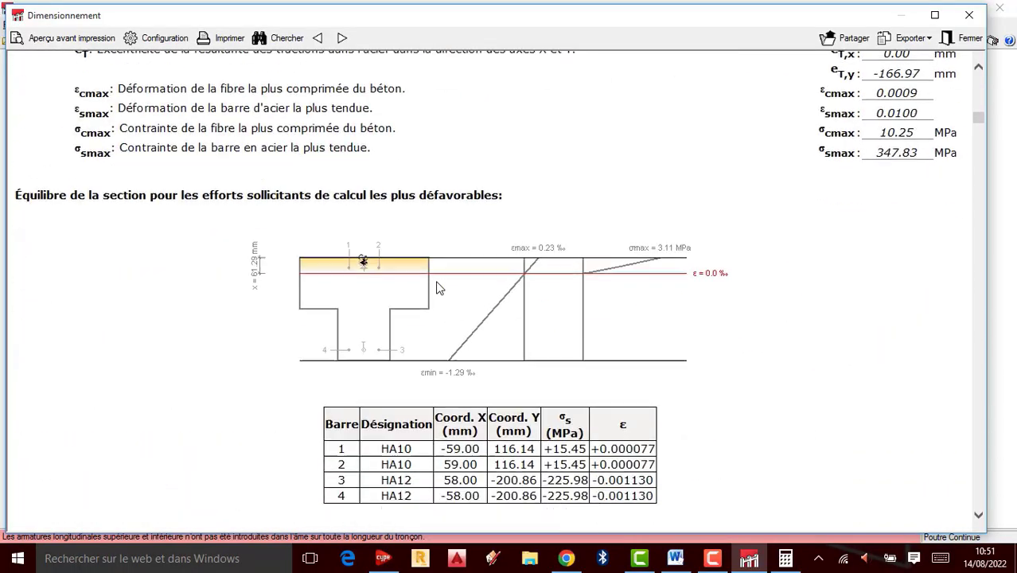
{"action": "scroll", "coordinate": [439, 288], "scroll_direction": "down", "scroll_amount": 20}
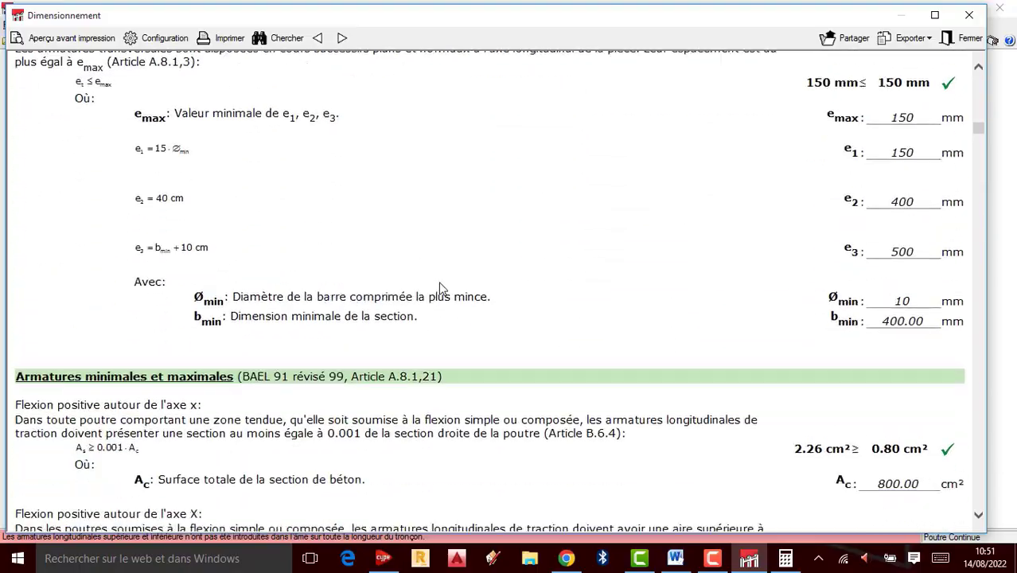
{"action": "scroll", "coordinate": [443, 289], "scroll_direction": "down", "scroll_amount": 20}
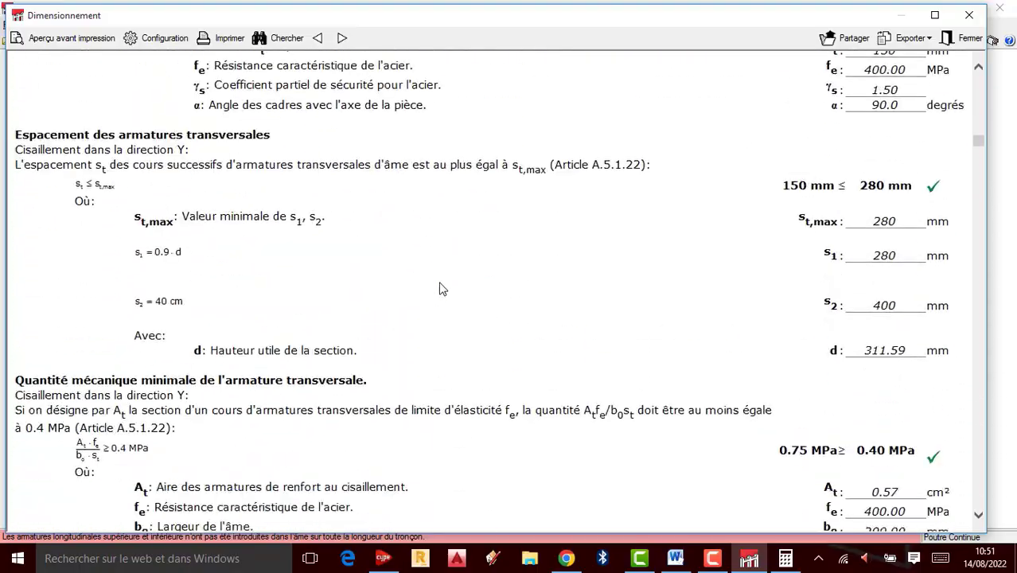
{"action": "scroll", "coordinate": [440, 288], "scroll_direction": "down", "scroll_amount": 20}
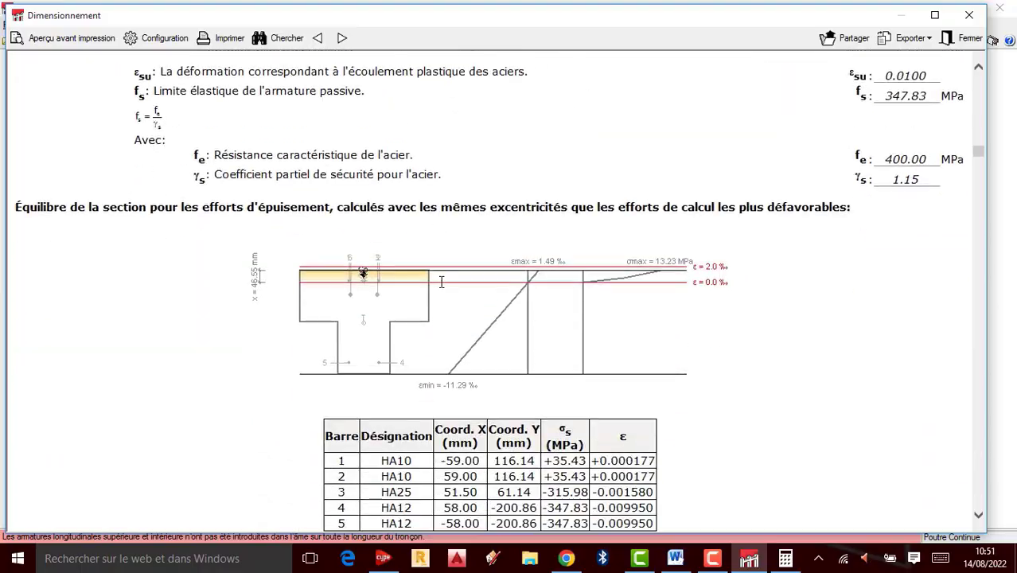
{"action": "scroll", "coordinate": [443, 288], "scroll_direction": "down", "scroll_amount": 20}
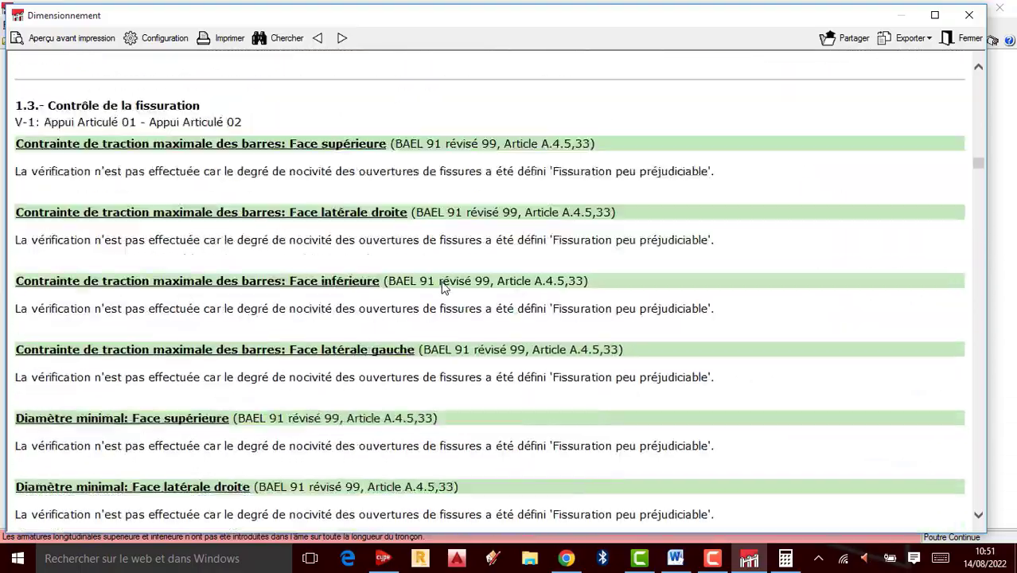
{"action": "scroll", "coordinate": [455, 290], "scroll_direction": "down", "scroll_amount": 20}
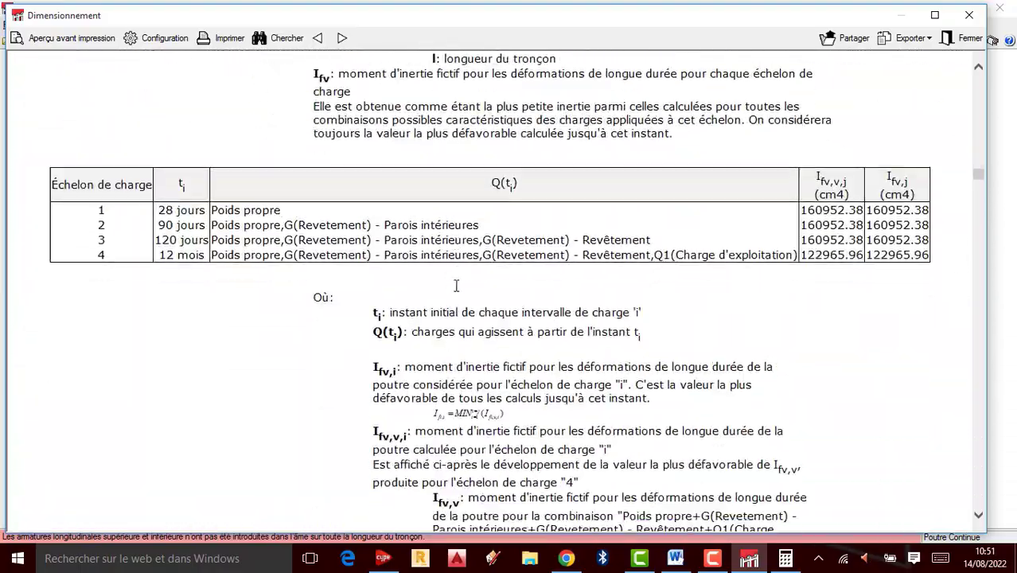
{"action": "scroll", "coordinate": [457, 287], "scroll_direction": "down", "scroll_amount": 20}
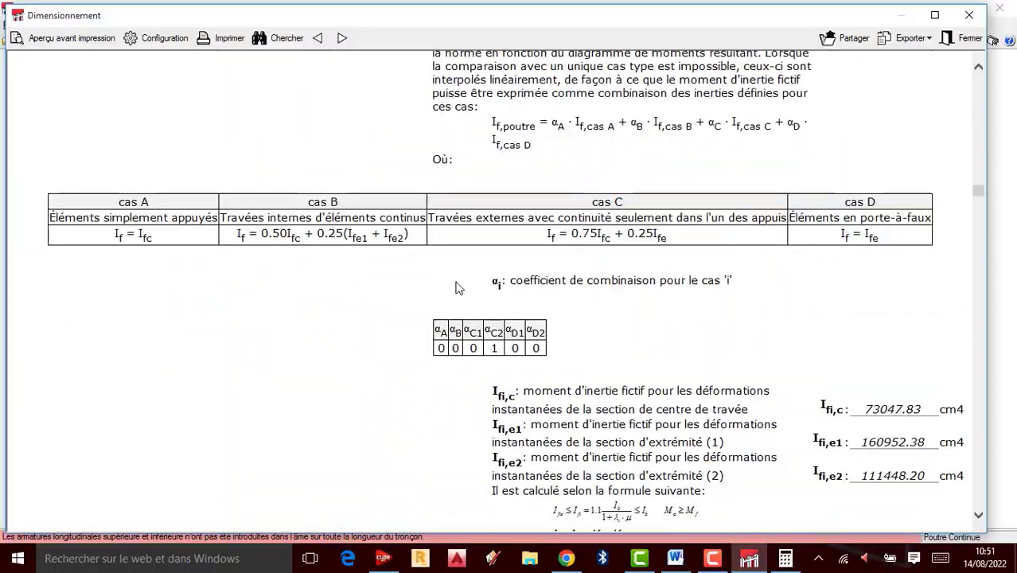
Examine V-2's minimum and maximum reinforcement checks (Article A.8.1,21), along with its shear and section capacity checks.
{"action": "scroll", "coordinate": [458, 289], "scroll_direction": "down", "scroll_amount": 20}
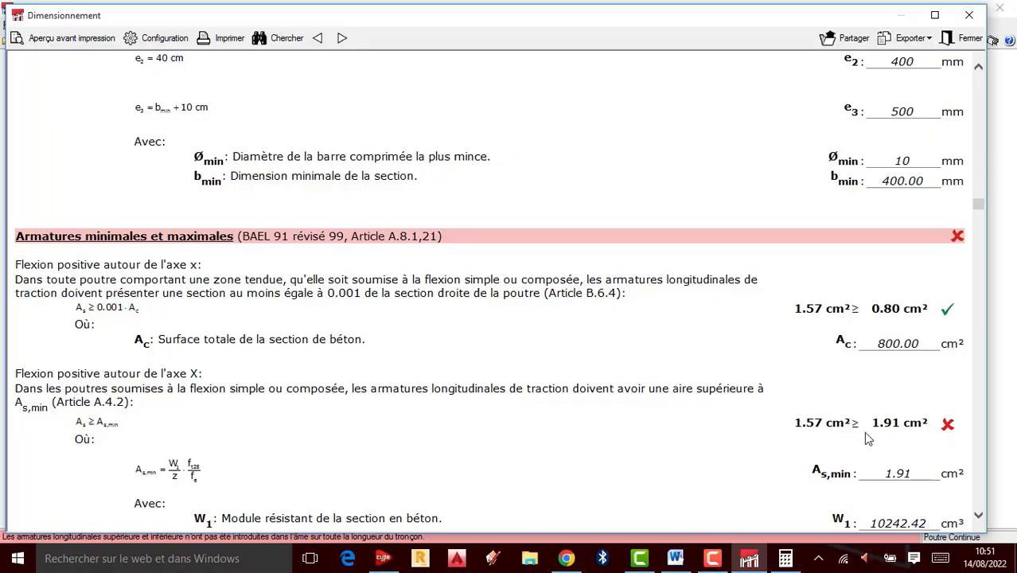
{"action": "scroll", "coordinate": [916, 422], "scroll_direction": "down", "scroll_amount": 1}
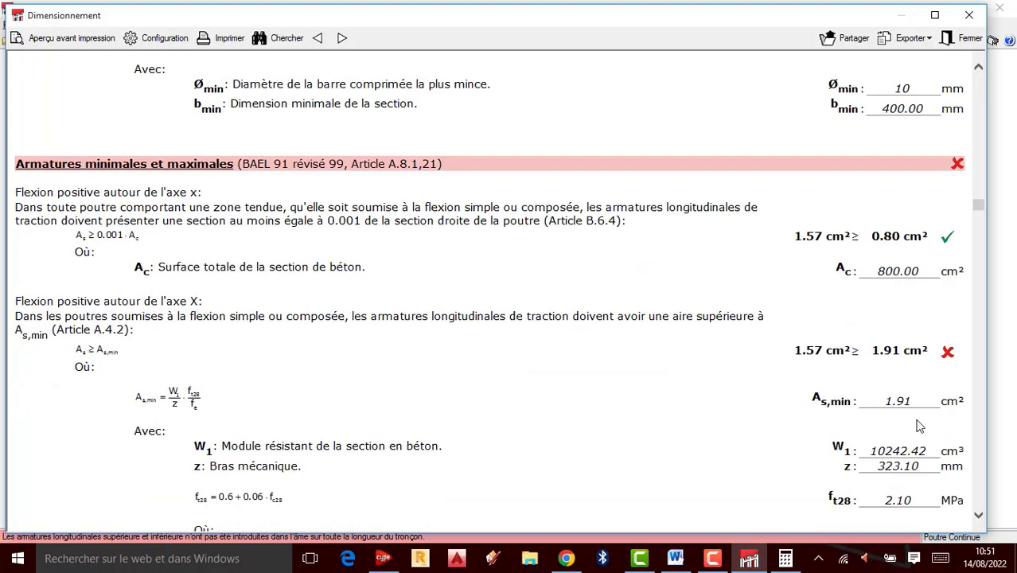
{"action": "scroll", "coordinate": [919, 426], "scroll_direction": "down", "scroll_amount": 2}
{"action": "scroll", "coordinate": [768, 404], "scroll_direction": "down", "scroll_amount": 12}
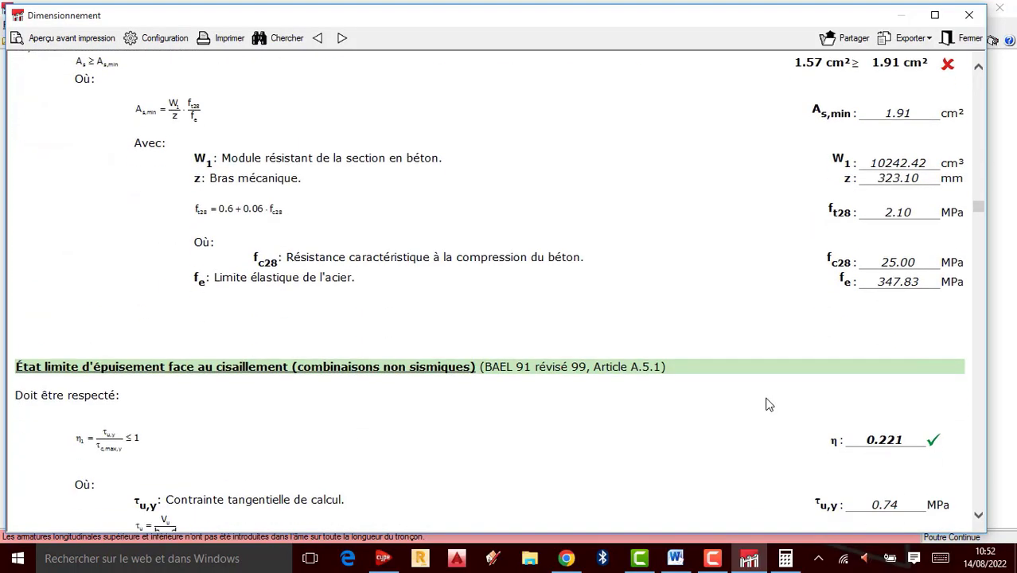
{"action": "scroll", "coordinate": [768, 406], "scroll_direction": "down", "scroll_amount": 15}
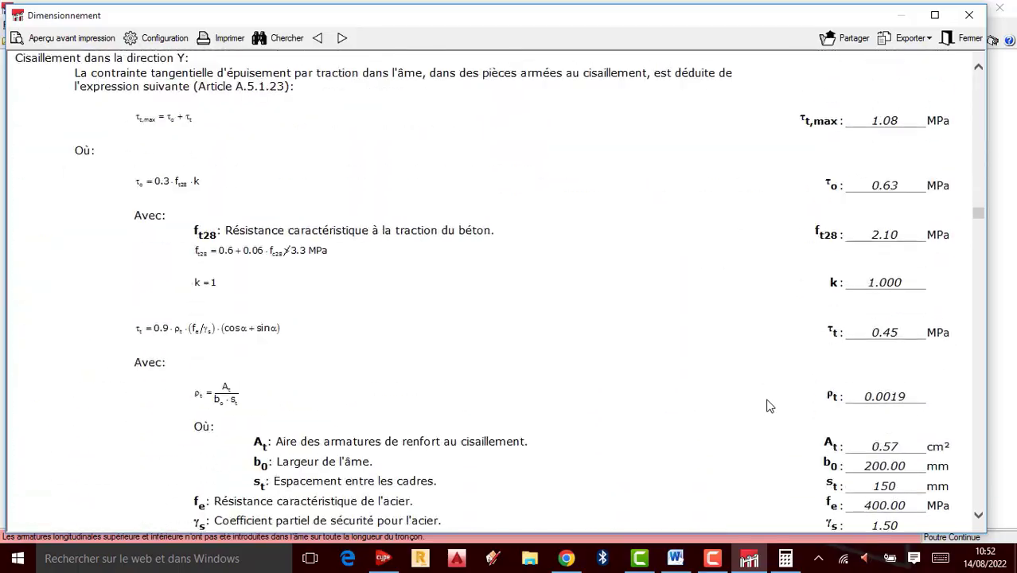
{"action": "scroll", "coordinate": [769, 405], "scroll_direction": "down", "scroll_amount": 15}
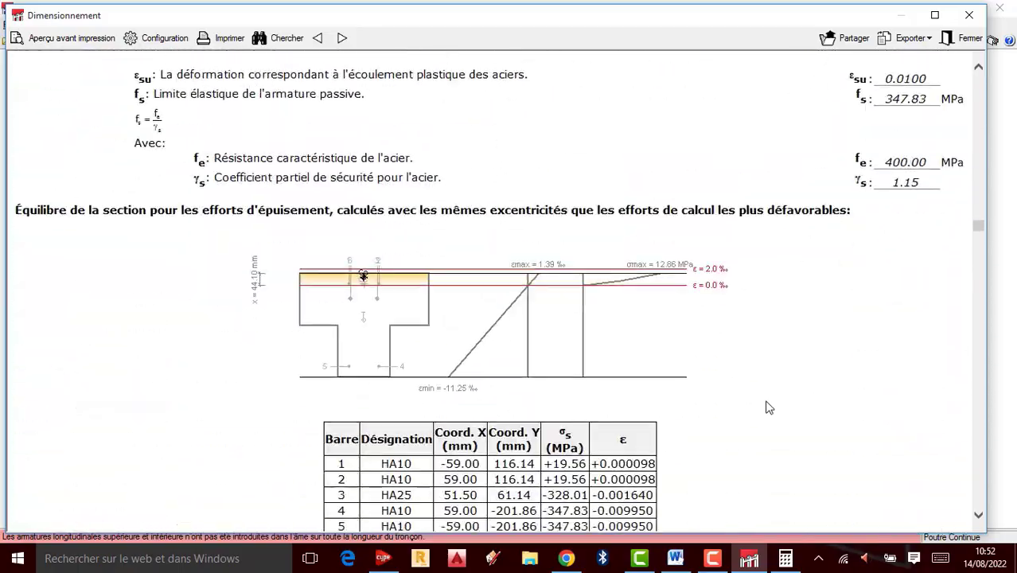
{"action": "scroll", "coordinate": [800, 279], "scroll_direction": "down", "scroll_amount": 10}
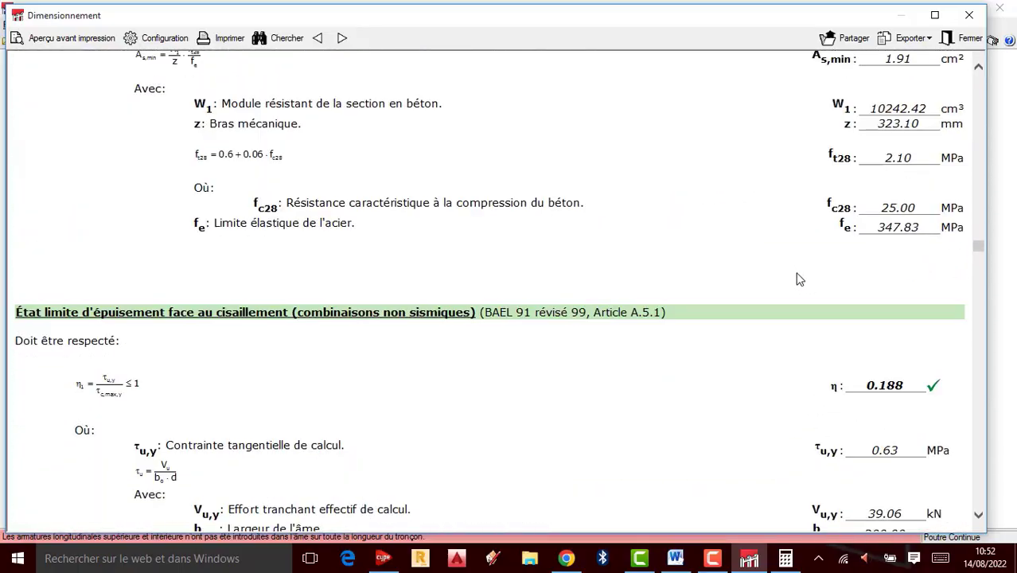
{"action": "scroll", "coordinate": [819, 227], "scroll_direction": "up", "scroll_amount": 6}
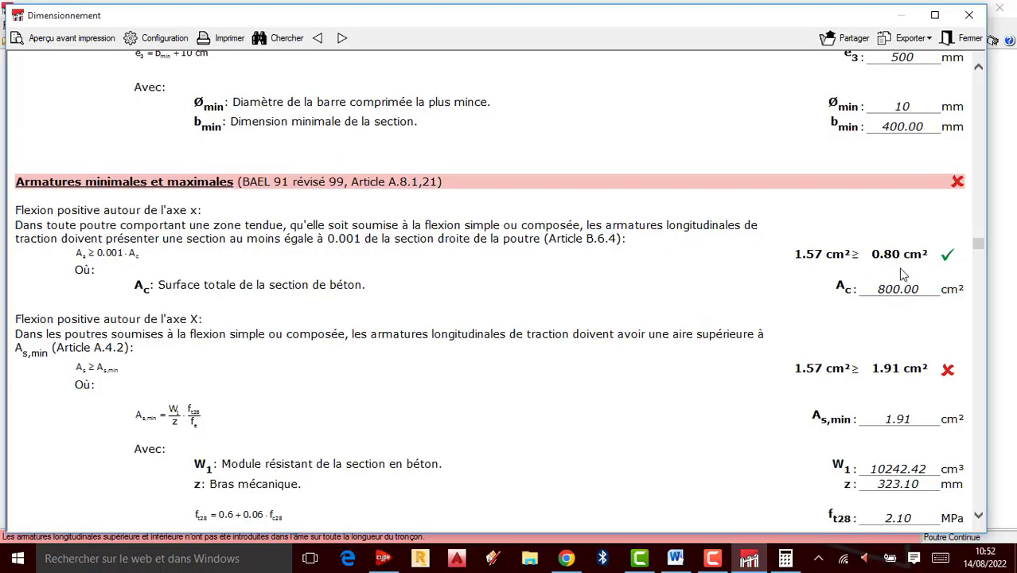
{"action": "scroll", "coordinate": [907, 287], "scroll_direction": "down", "scroll_amount": 20}
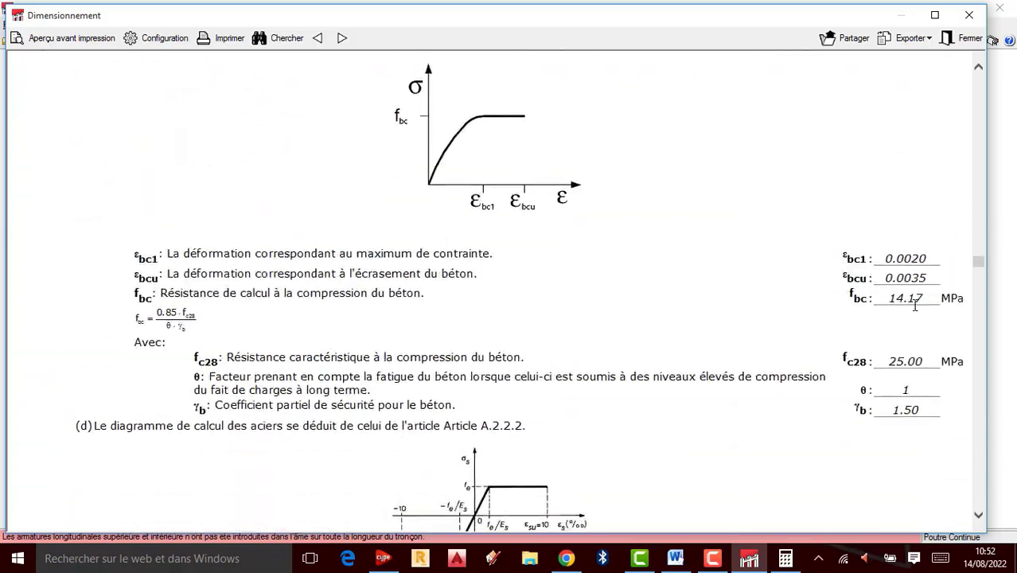
{"action": "scroll", "coordinate": [915, 307], "scroll_direction": "down", "scroll_amount": 20}
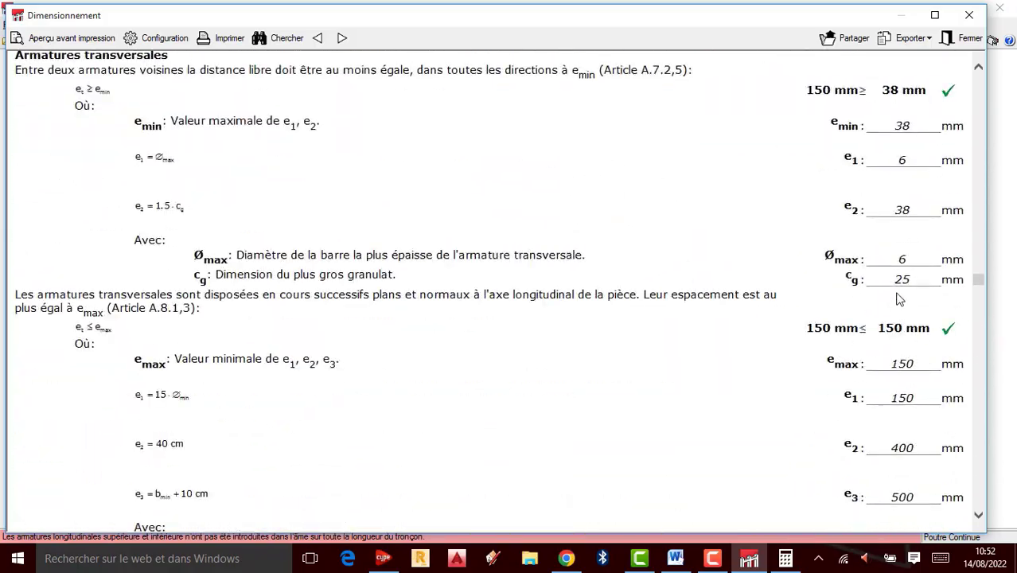
{"action": "scroll", "coordinate": [895, 294], "scroll_direction": "down", "scroll_amount": 10}
Review the fictitious inertia calculations near the end of the verification report and close the report.
{"action": "left_click_drag", "start_coordinate": [979, 293], "coordinate": [989, 501]}
{"action": "scroll", "coordinate": [947, 392], "scroll_direction": "up", "scroll_amount": 20}
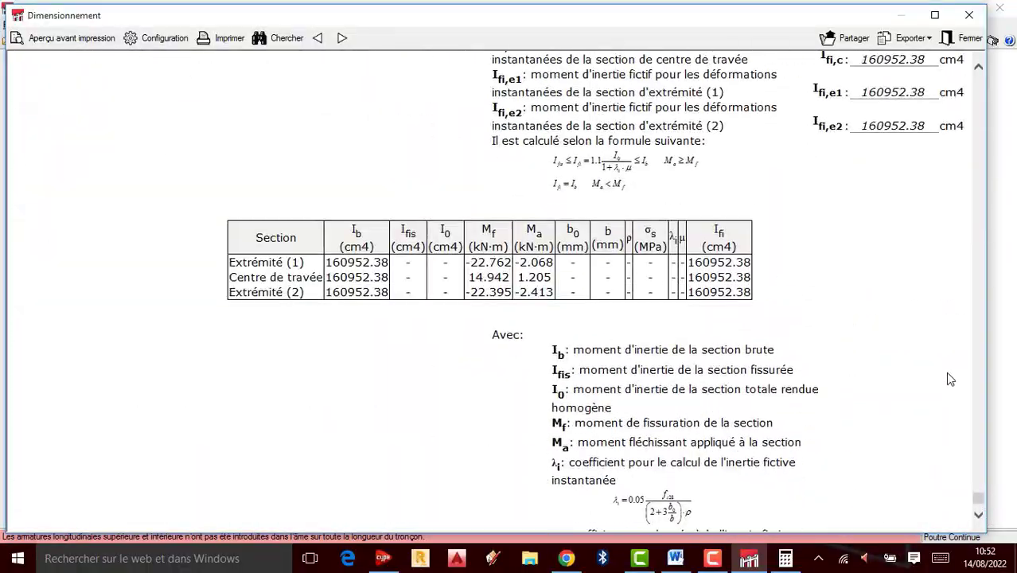
{"action": "left_click", "coordinate": [969, 15]}
{"action": "left_click", "coordinate": [722, 562]}
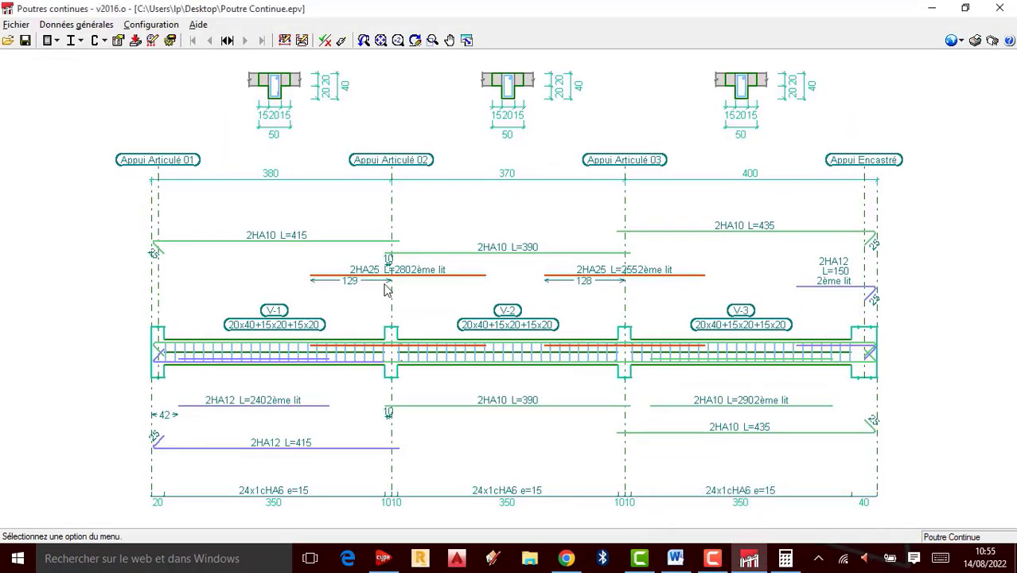
Examine the calculated reinforcement drawing of spans V-1, V-2 and V-3, including the longitudinal bars, support bars and stirrups.
{"action": "scroll", "coordinate": [387, 288], "scroll_direction": "up", "scroll_amount": 2}
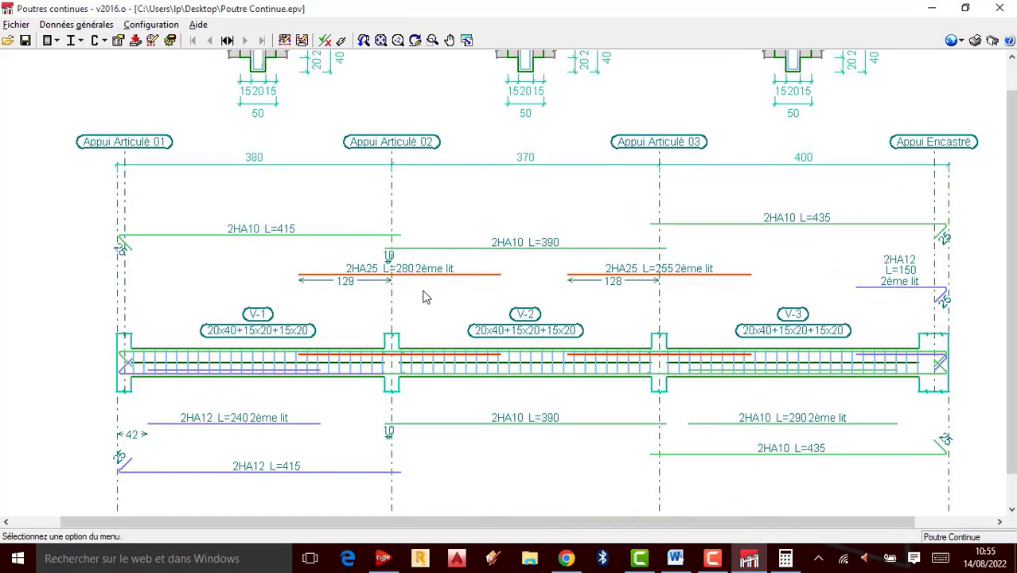
{"action": "scroll", "coordinate": [424, 297], "scroll_direction": "up", "scroll_amount": 1}
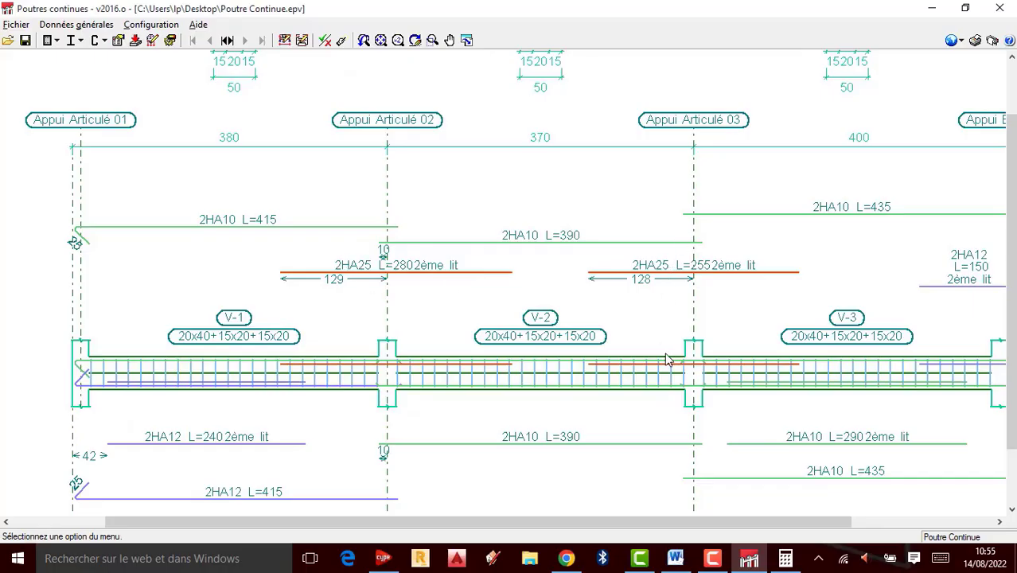
{"action": "scroll", "coordinate": [391, 367], "scroll_direction": "down", "scroll_amount": 1}
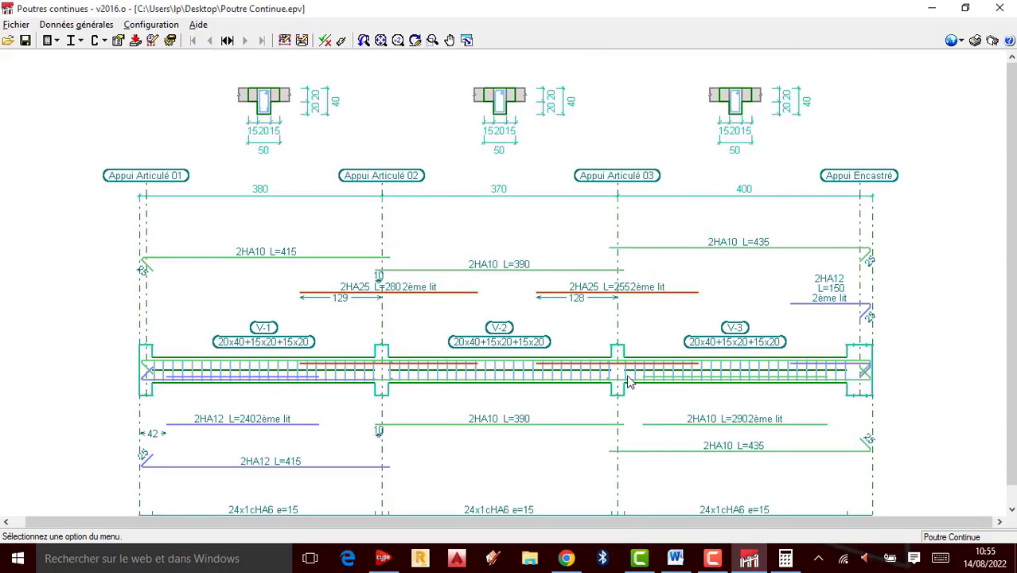
{"action": "scroll", "coordinate": [603, 368], "scroll_direction": "up", "scroll_amount": 1}
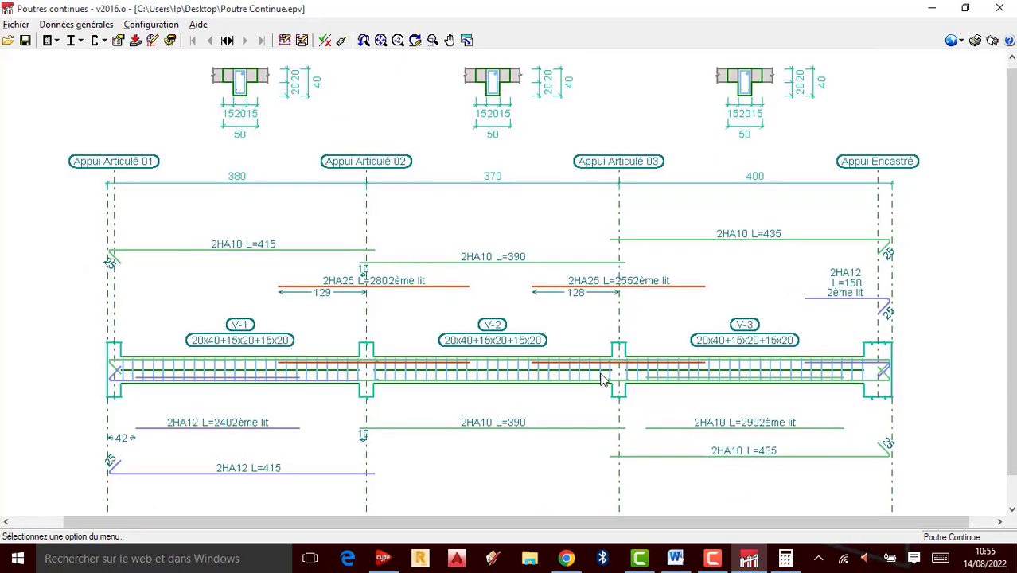
{"action": "scroll", "coordinate": [608, 371], "scroll_direction": "down", "scroll_amount": 1}
{"action": "scroll", "coordinate": [406, 360], "scroll_direction": "up", "scroll_amount": 2}
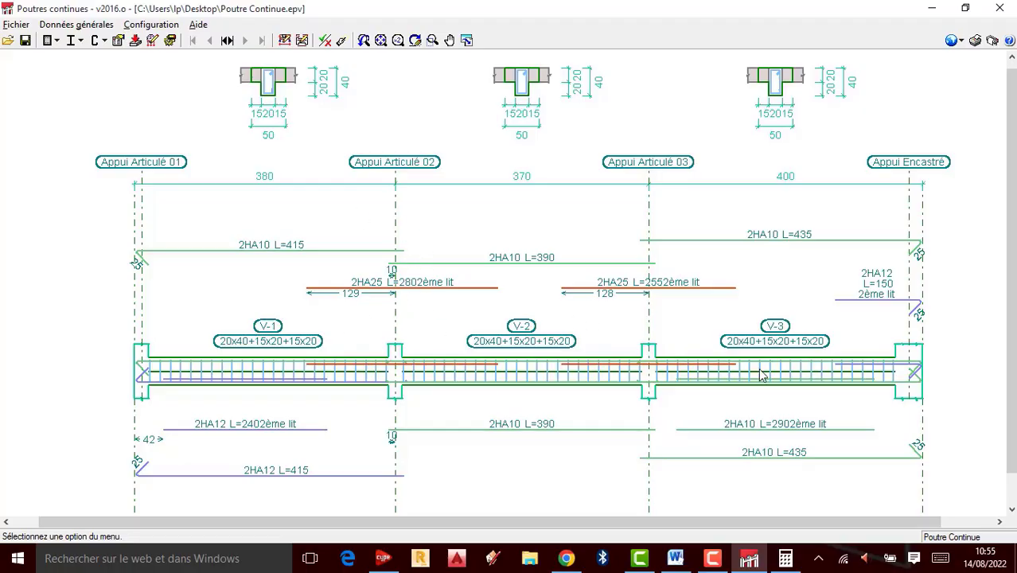
{"action": "scroll", "coordinate": [760, 374], "scroll_direction": "up", "scroll_amount": 1}
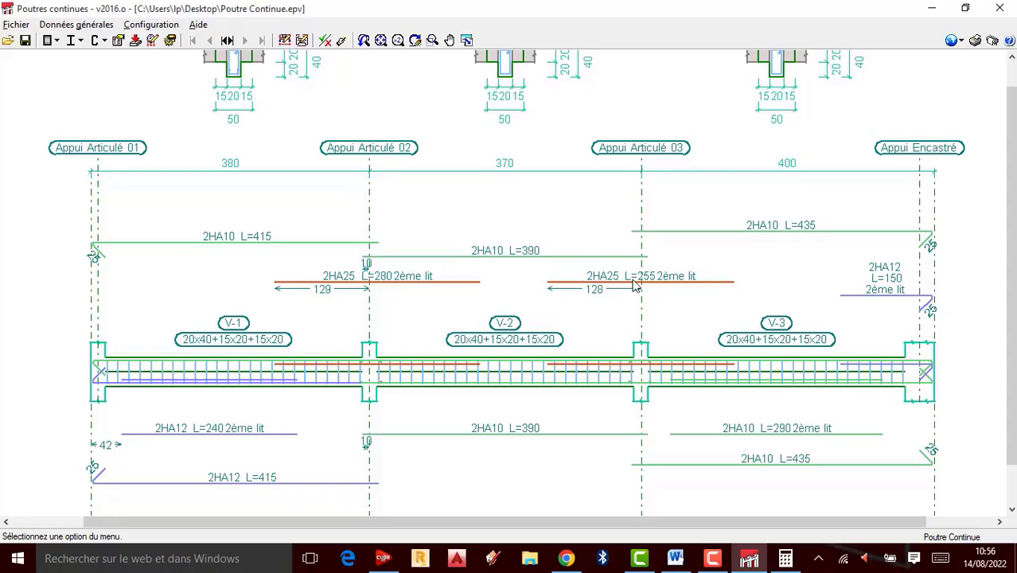
Open the reinforcement editing and results consultation window for the continuous beam.
{"action": "scroll", "coordinate": [639, 320], "scroll_direction": "down", "scroll_amount": 1}
{"action": "scroll", "coordinate": [627, 327], "scroll_direction": "up", "scroll_amount": 1}
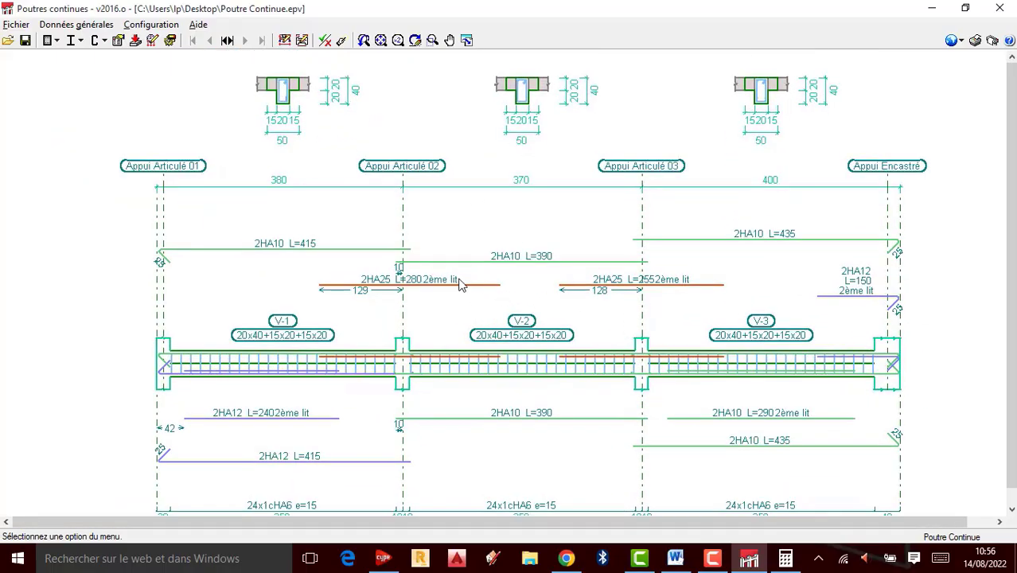
{"action": "scroll", "coordinate": [651, 340], "scroll_direction": "down", "scroll_amount": 1}
{"action": "scroll", "coordinate": [541, 370], "scroll_direction": "up", "scroll_amount": 1}
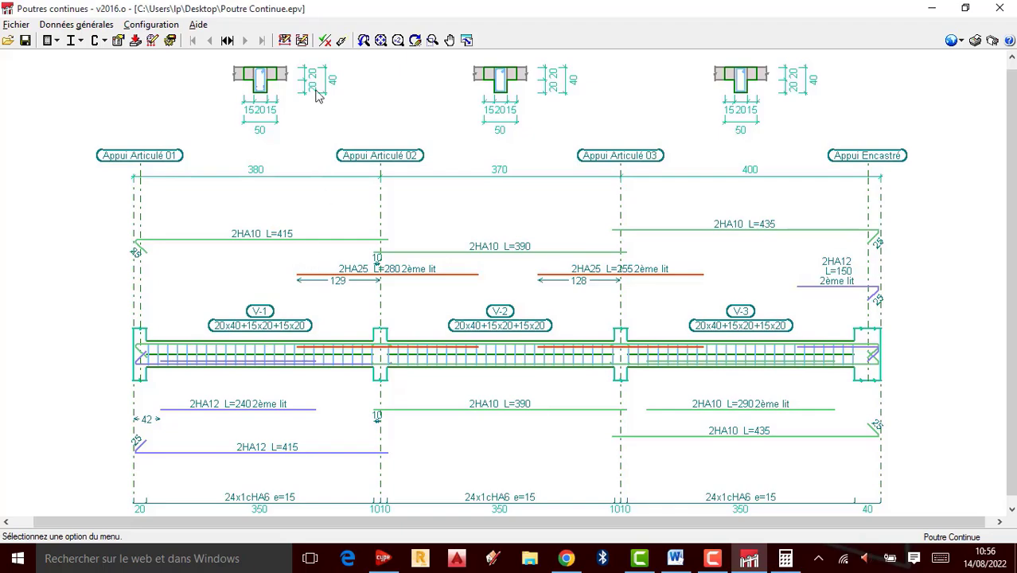
{"action": "left_click", "coordinate": [303, 40]}
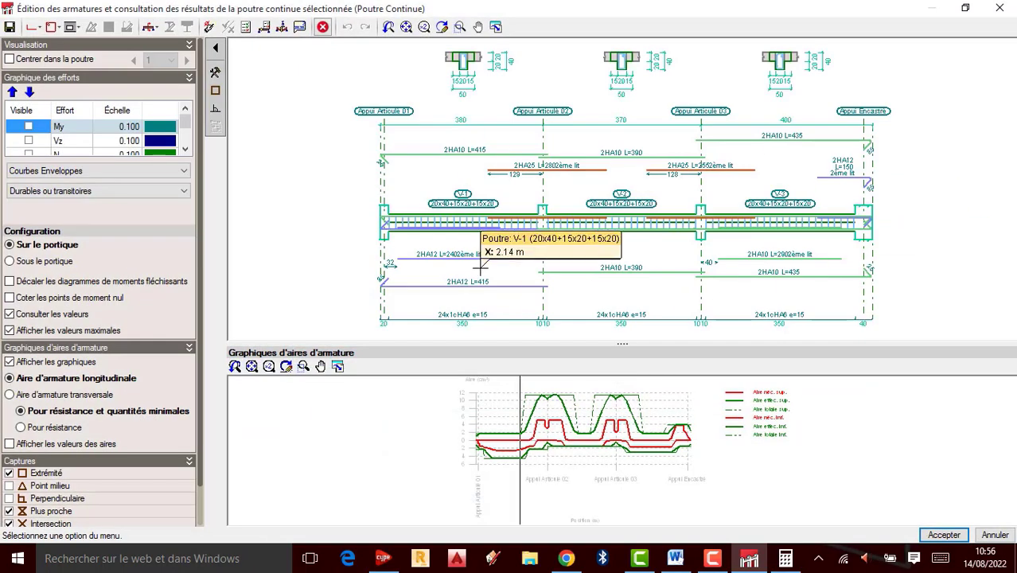
Examine the reinforcement layout of spans V-1, V-2 and V-3 alongside the longitudinal reinforcement area graphs.
{"action": "scroll", "coordinate": [517, 247], "scroll_direction": "up", "scroll_amount": 2}
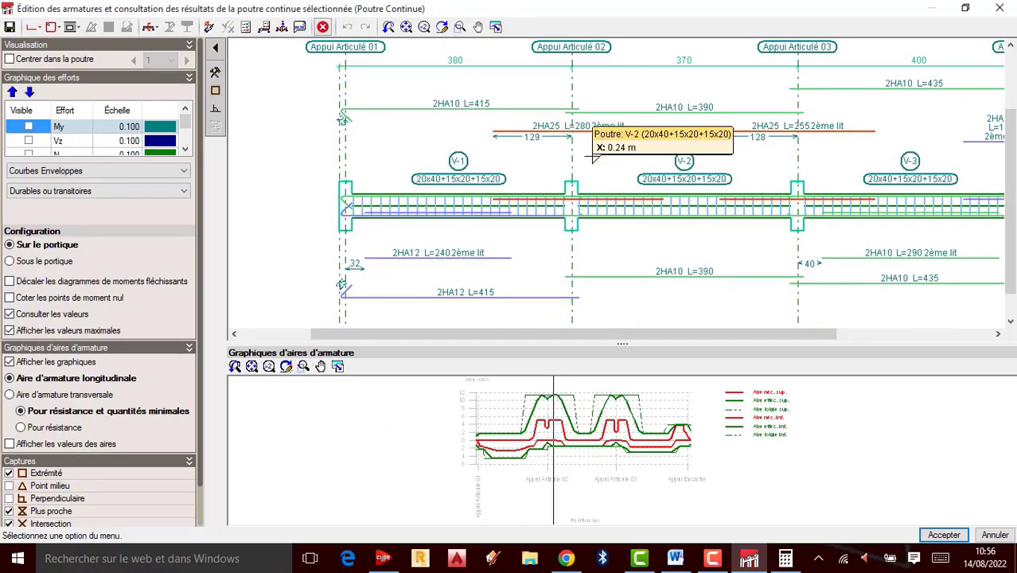
{"action": "scroll", "coordinate": [586, 205], "scroll_direction": "up", "scroll_amount": 1}
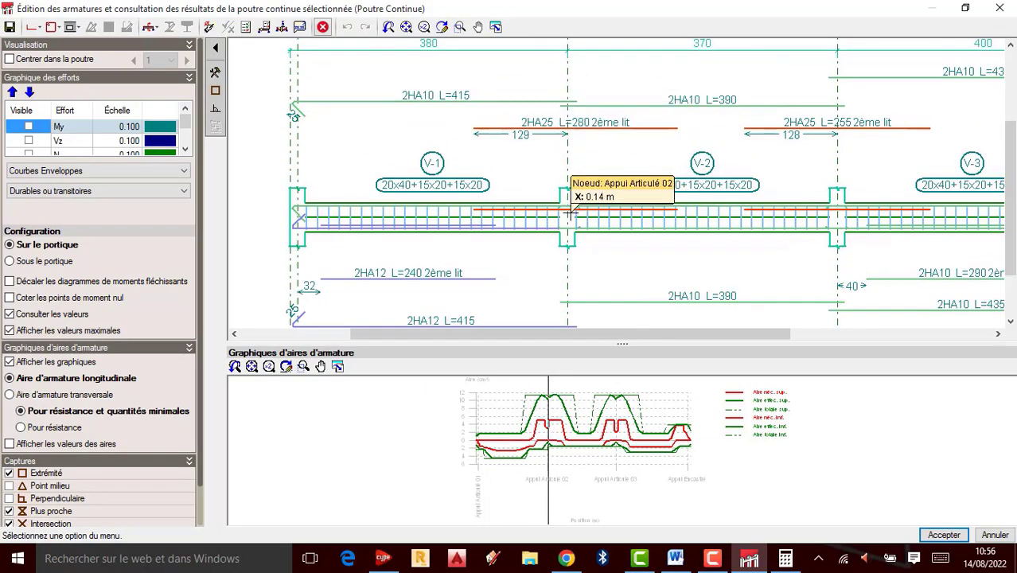
{"action": "scroll", "coordinate": [576, 206], "scroll_direction": "down", "scroll_amount": 2}
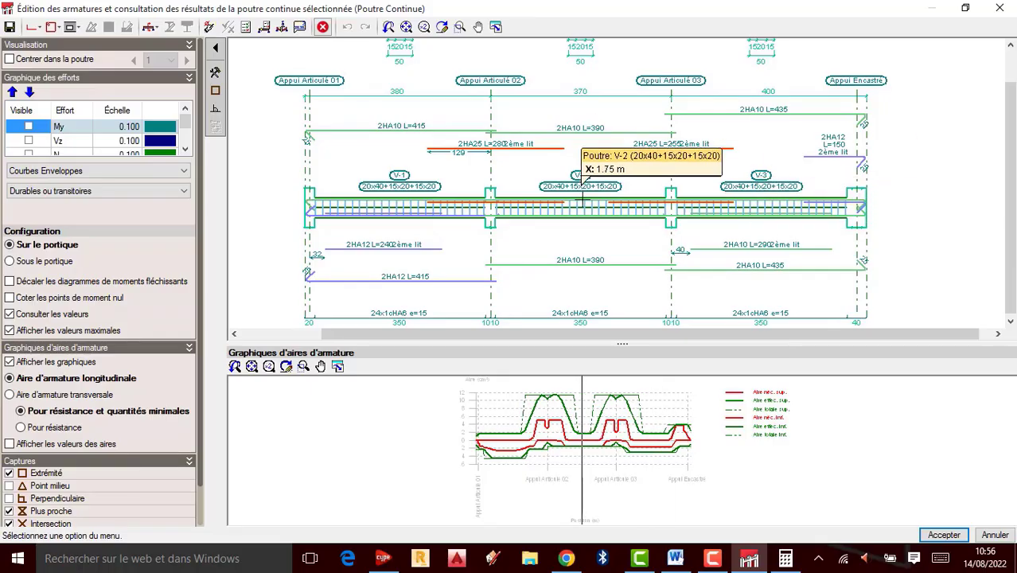
{"action": "scroll", "coordinate": [607, 168], "scroll_direction": "up", "scroll_amount": 1}
{"action": "scroll", "coordinate": [607, 168], "scroll_direction": "down", "scroll_amount": 3}
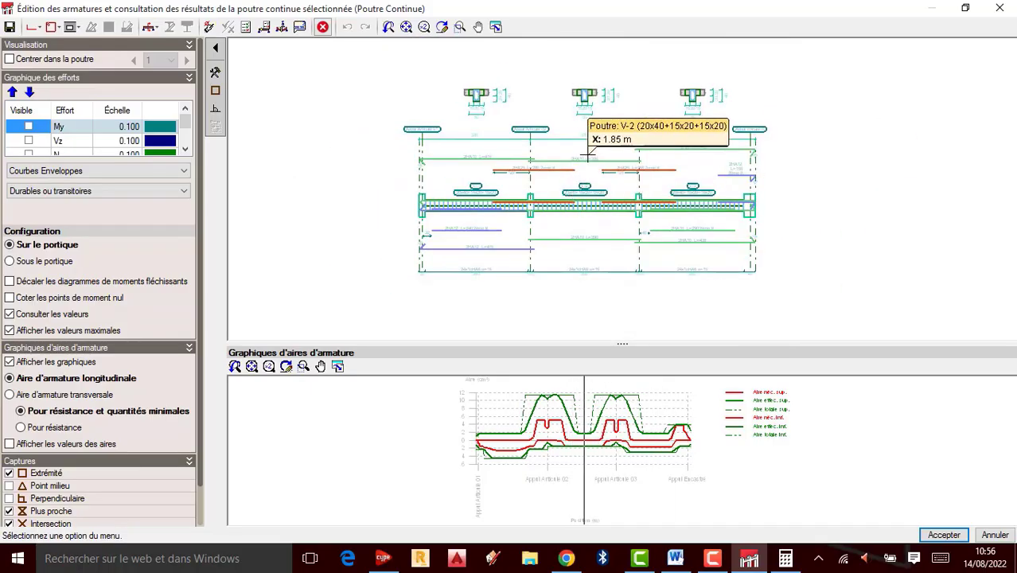
{"action": "scroll", "coordinate": [585, 156], "scroll_direction": "up", "scroll_amount": 2}
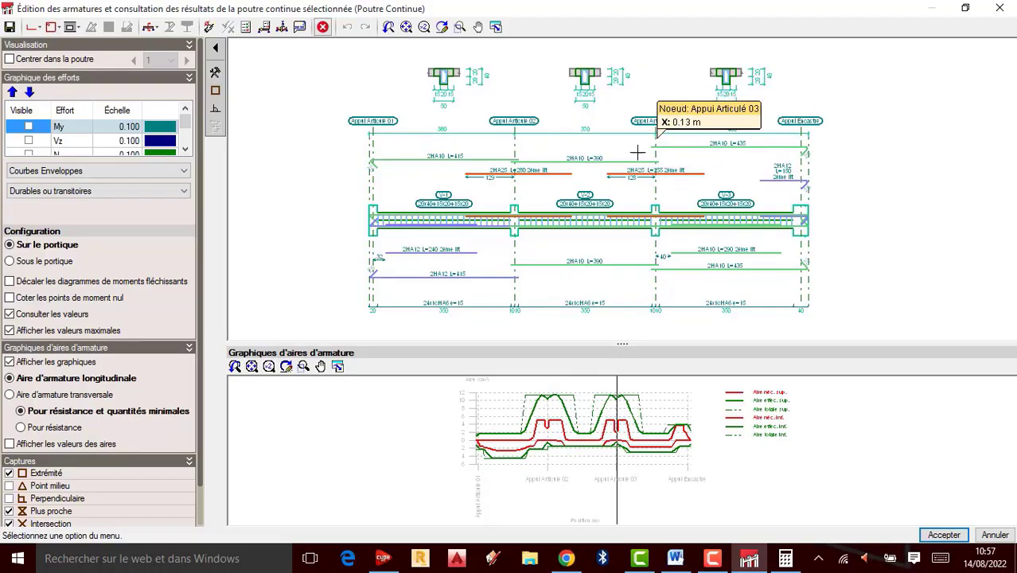
{"action": "scroll", "coordinate": [564, 194], "scroll_direction": "up", "scroll_amount": 1}
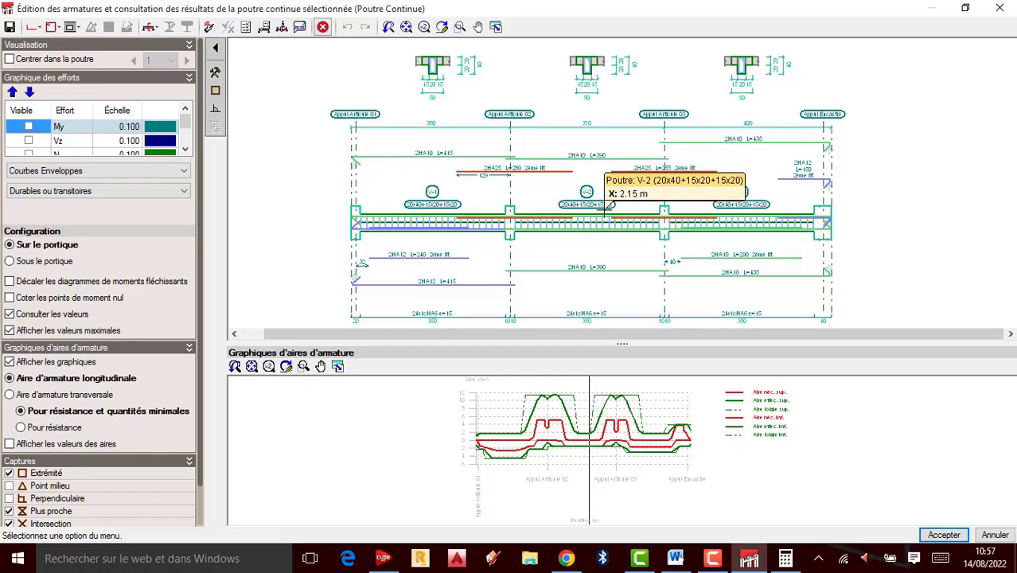
{"action": "scroll", "coordinate": [601, 195], "scroll_direction": "up", "scroll_amount": 1}
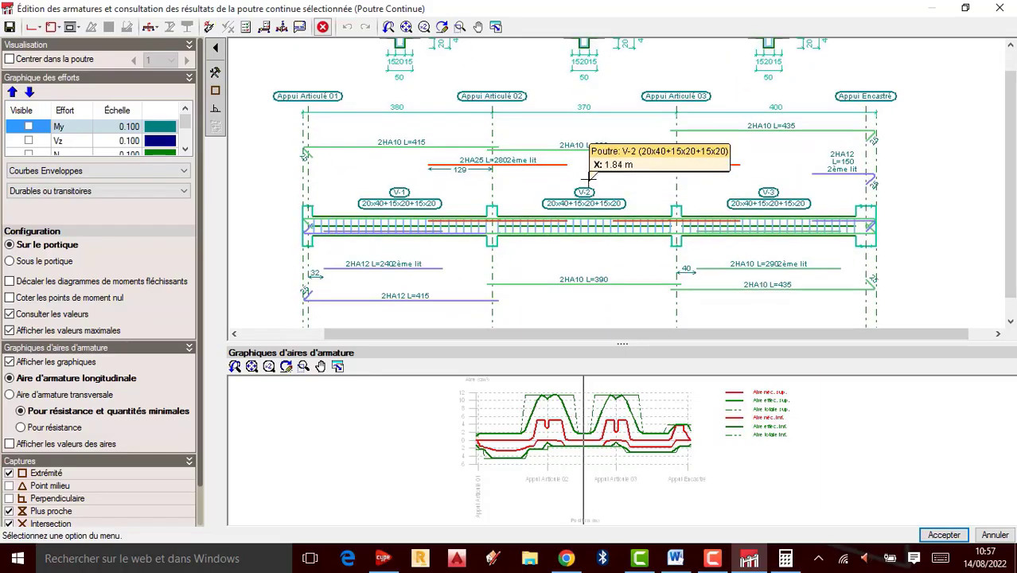
{"action": "scroll", "coordinate": [589, 178], "scroll_direction": "down", "scroll_amount": 2}
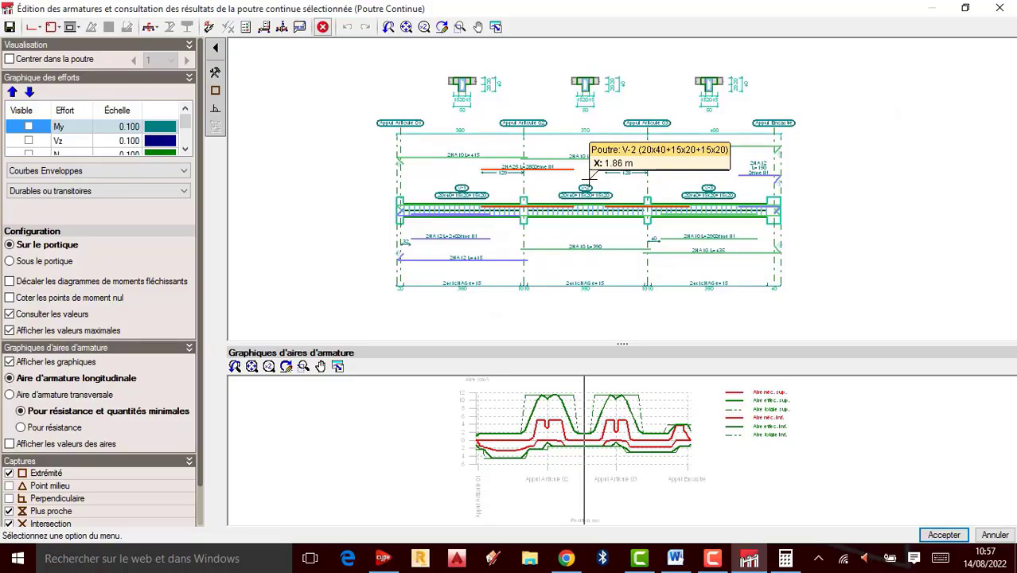
{"action": "scroll", "coordinate": [535, 166], "scroll_direction": "up", "scroll_amount": 1}
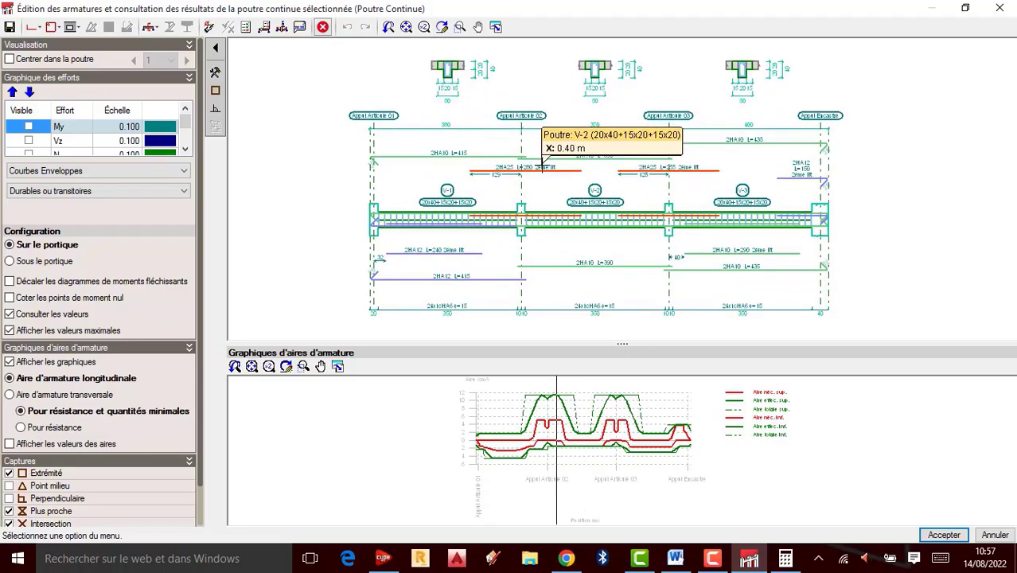
{"action": "scroll", "coordinate": [561, 163], "scroll_direction": "down", "scroll_amount": 2}
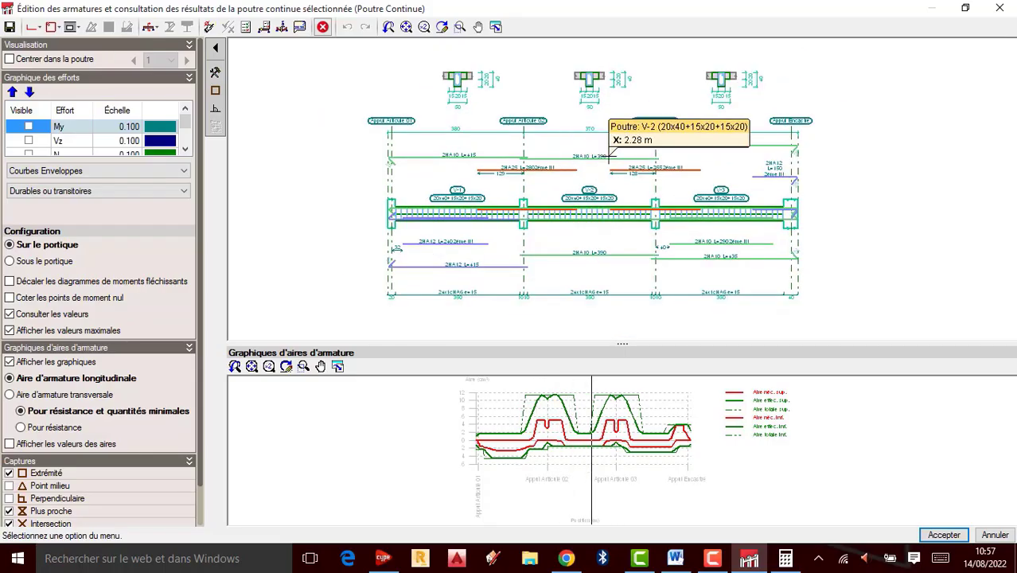
{"action": "scroll", "coordinate": [609, 156], "scroll_direction": "up", "scroll_amount": 1}
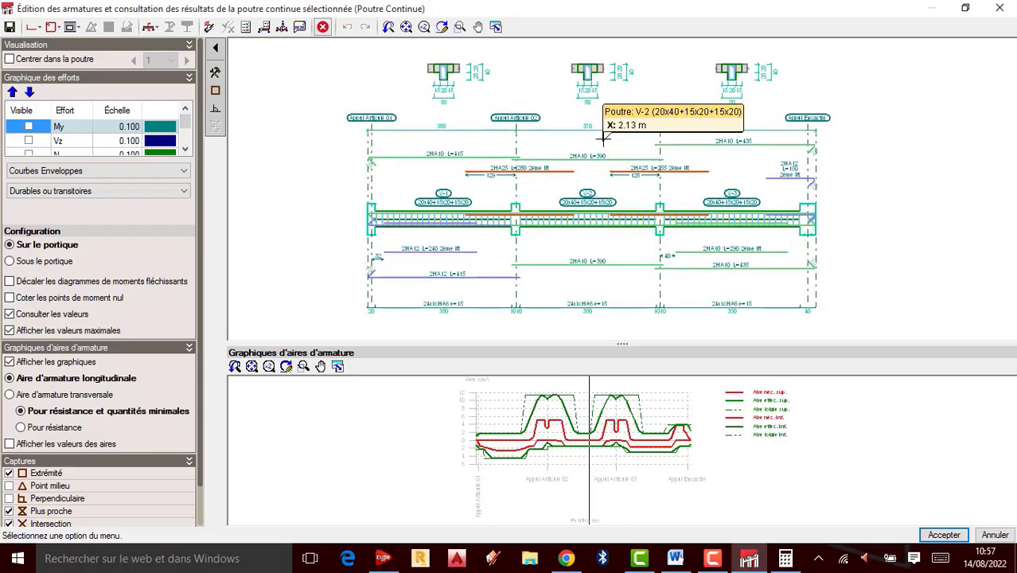
{"action": "left_click", "coordinate": [717, 560]}
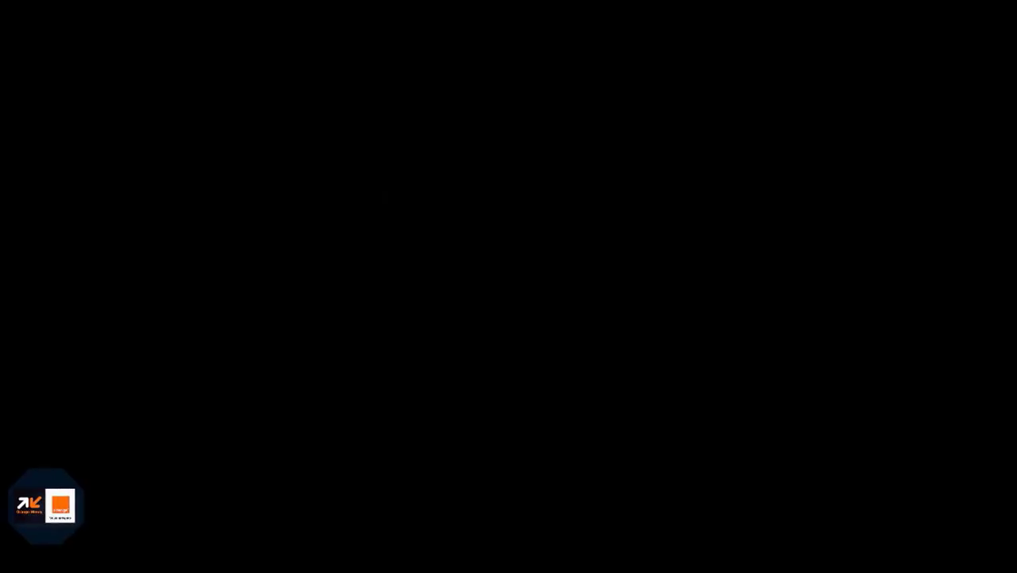